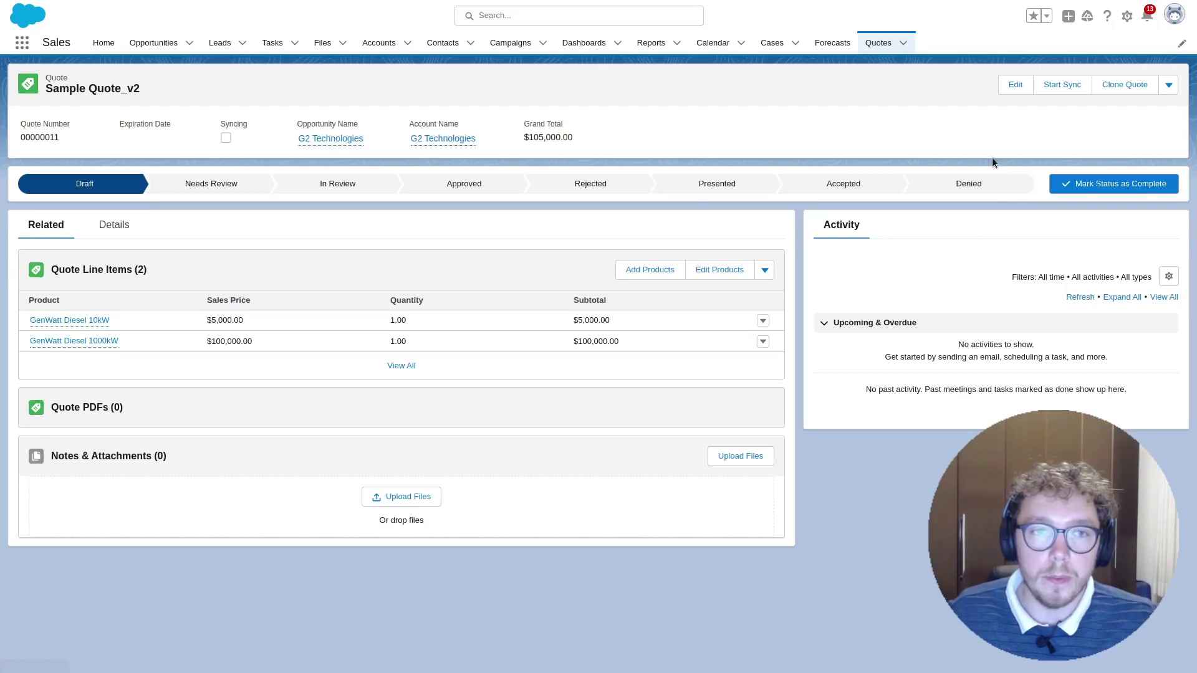
Clone the quote to the United Oil Installations opportunity, found by searching for "united", leaving out the GenWatt Diesel 1000kW line item.
click(1138, 92)
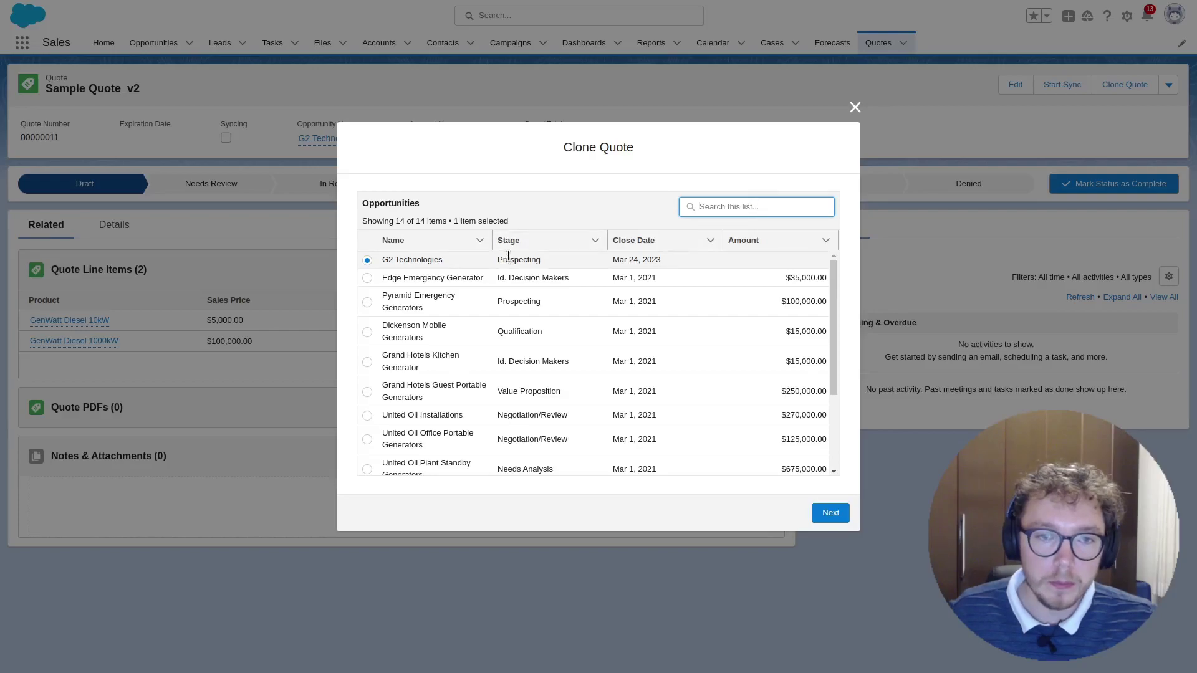
text(un)
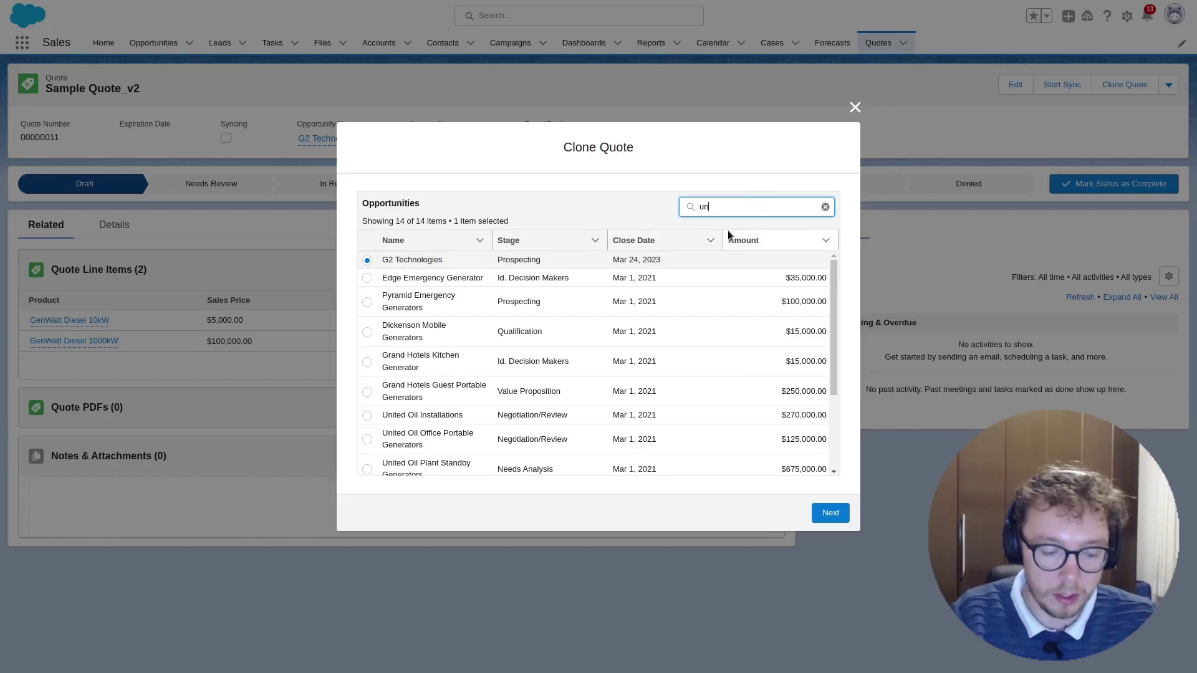
text(ited)
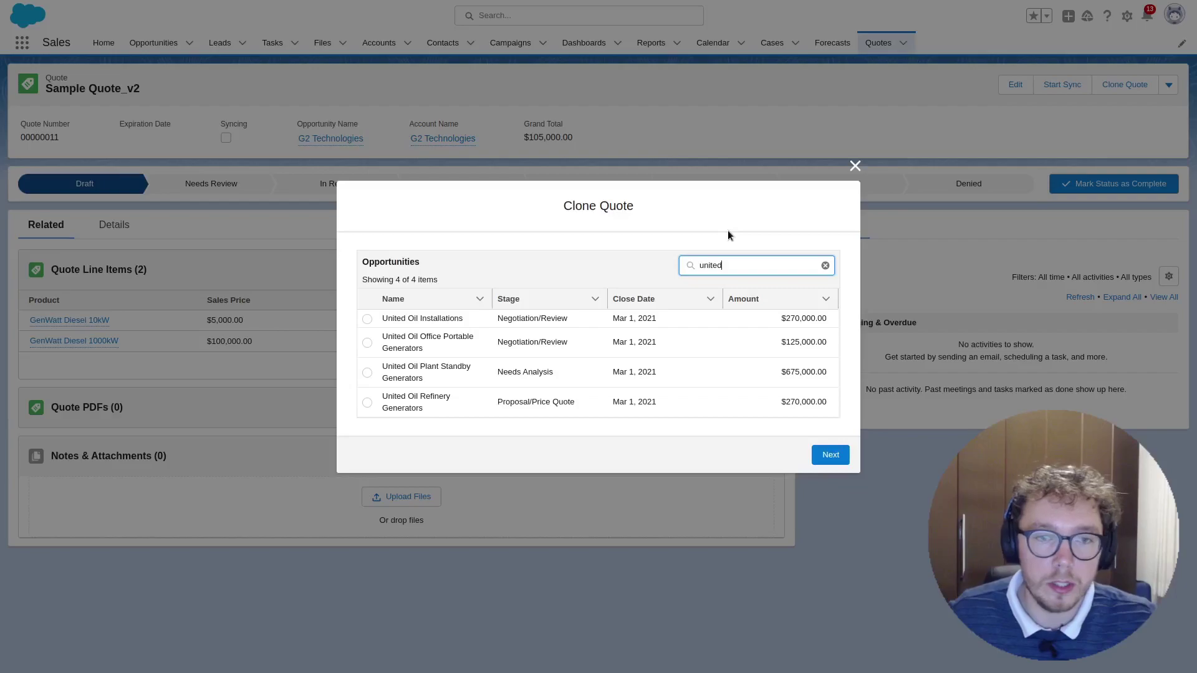
click(369, 320)
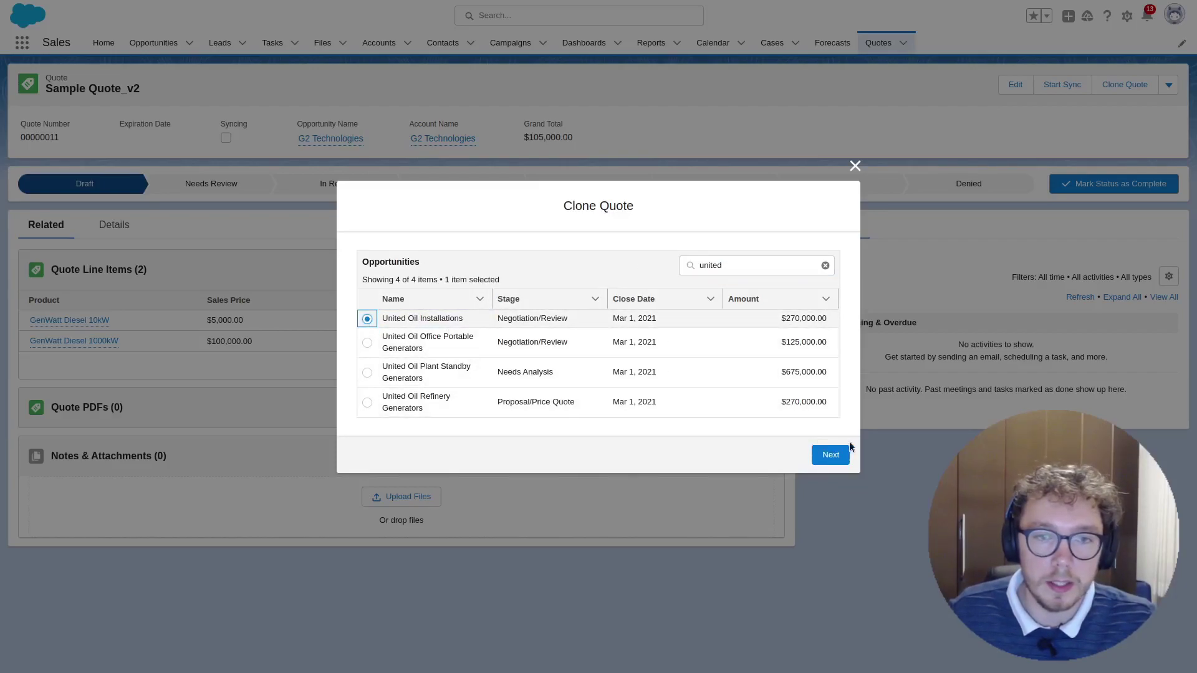
click(834, 454)
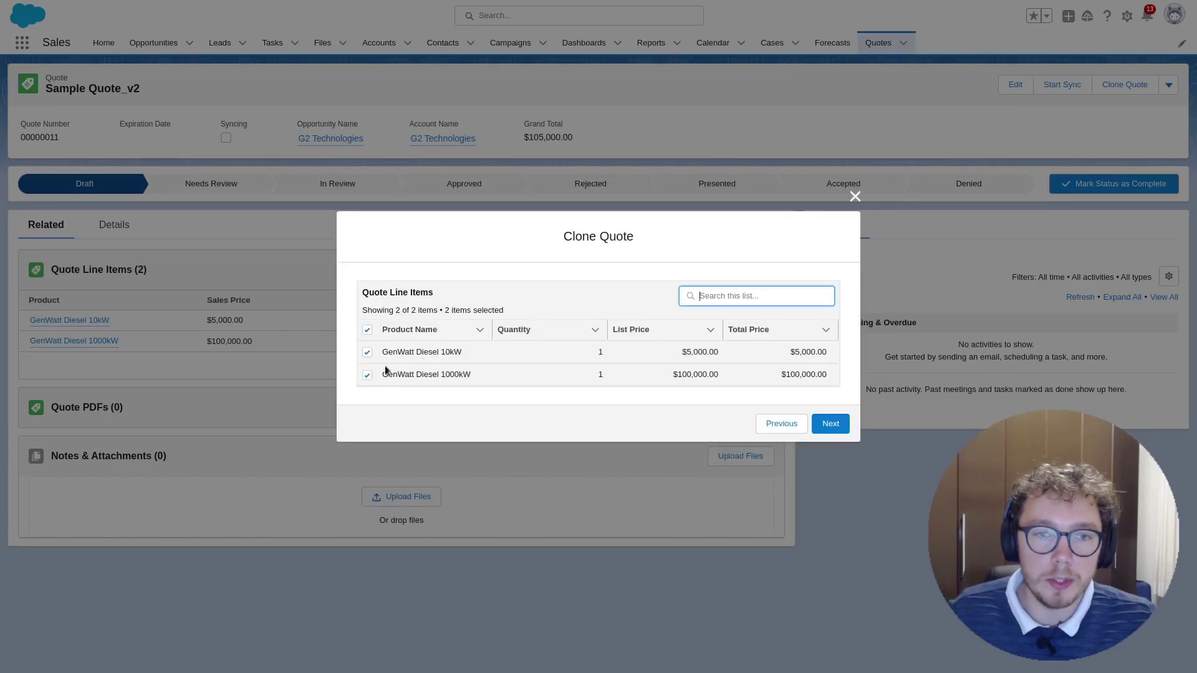
click(368, 375)
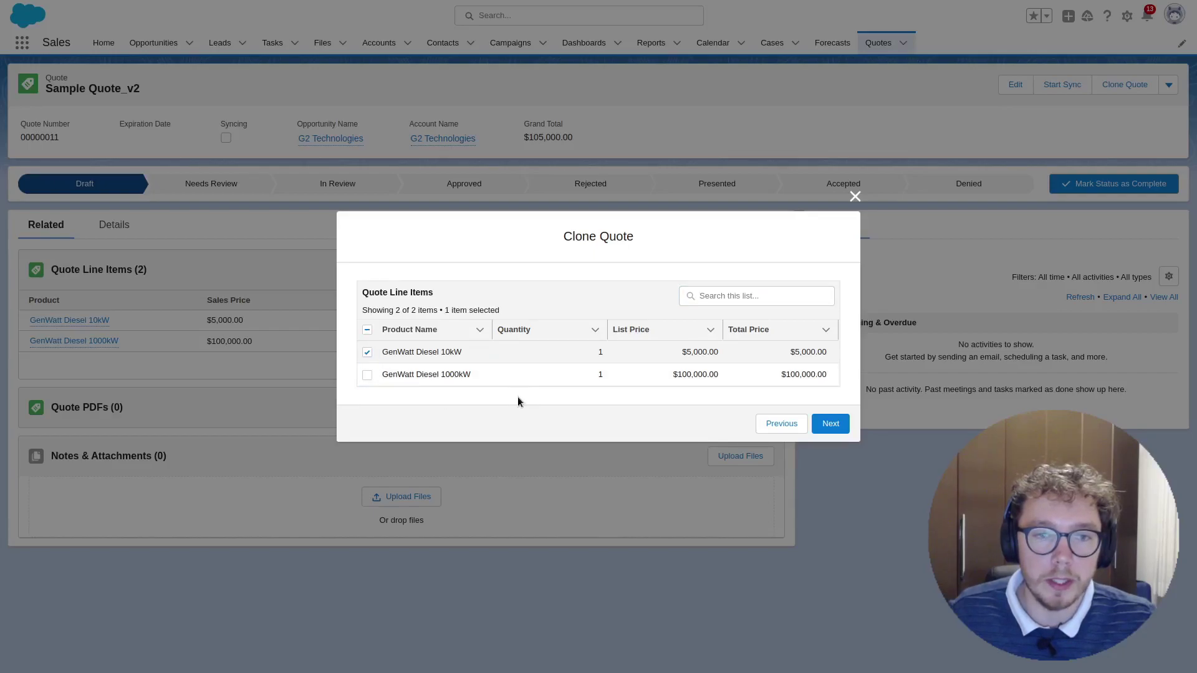
click(821, 427)
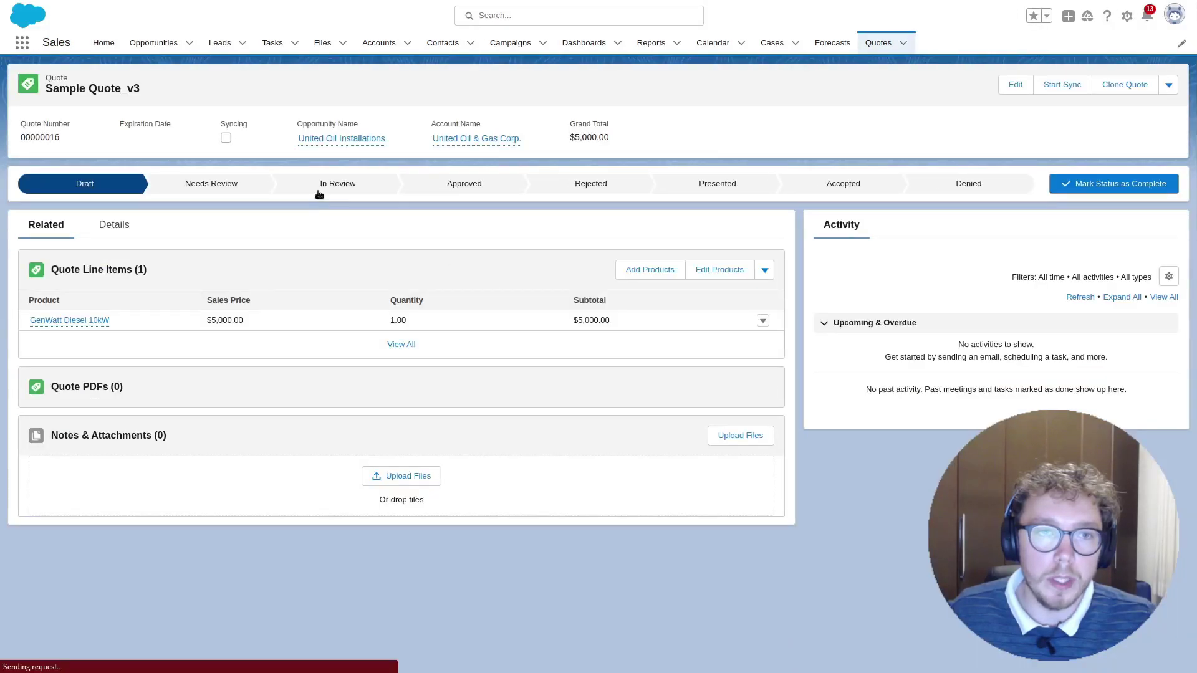
Review the opportunity, version and totals in the details of the cloned quote Sample Quote_v3.
mouse_move(346, 143)
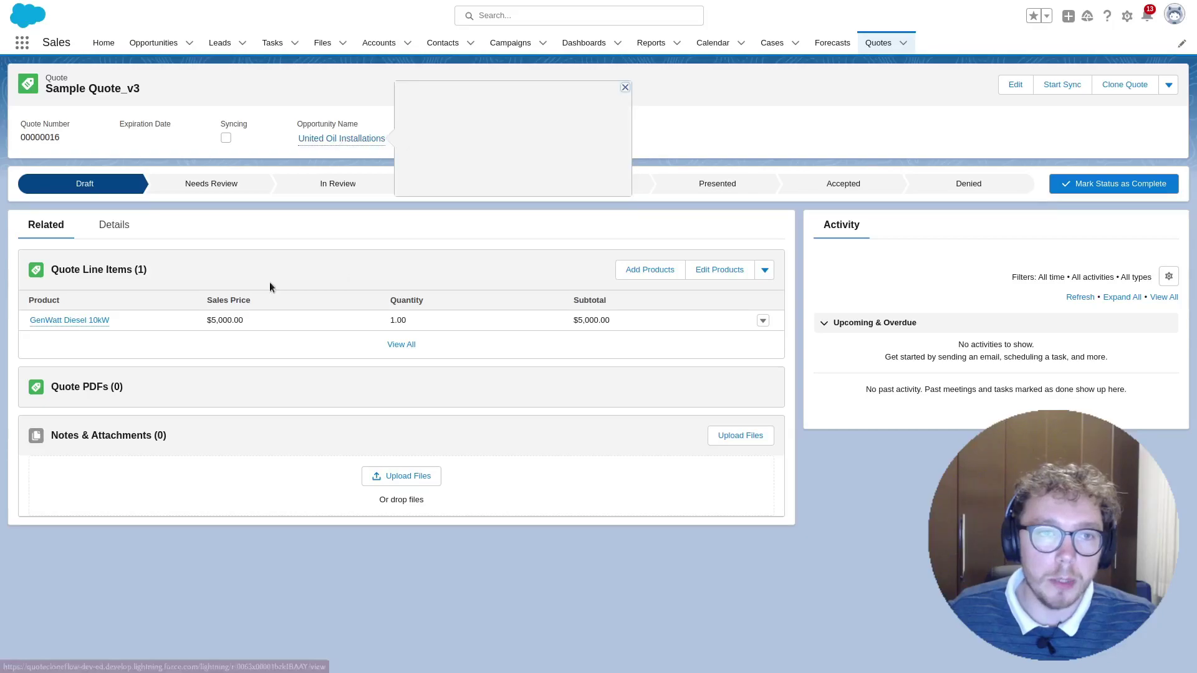
click(124, 226)
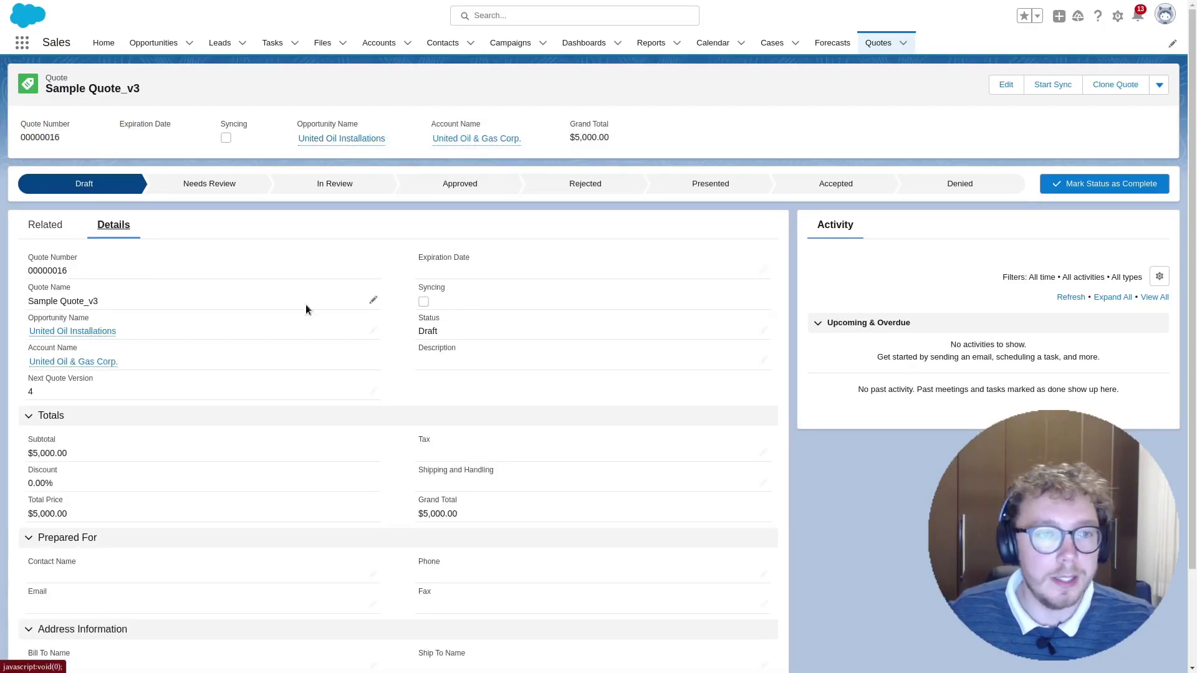
scroll(367, 337, down, 2)
scroll(372, 340, up, 2)
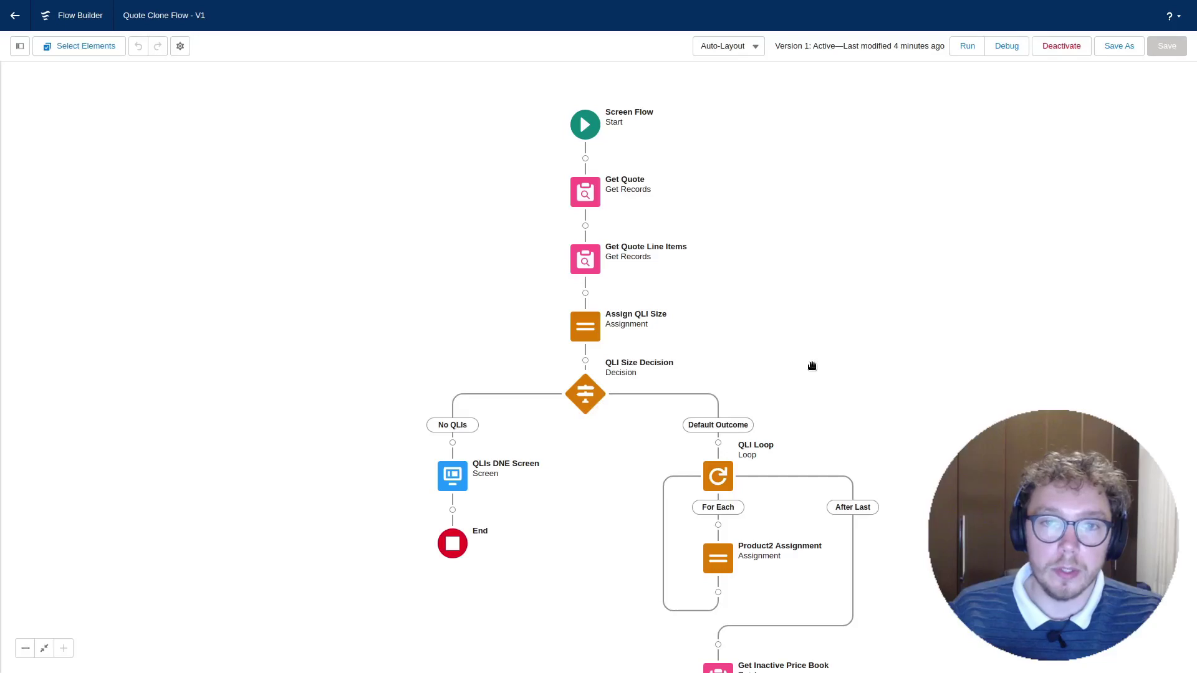
In the Quote Clone Flow, add a Get Records element labelled "Get Opportunity" between Get Quote and Get Quote Line Items.
click(584, 226)
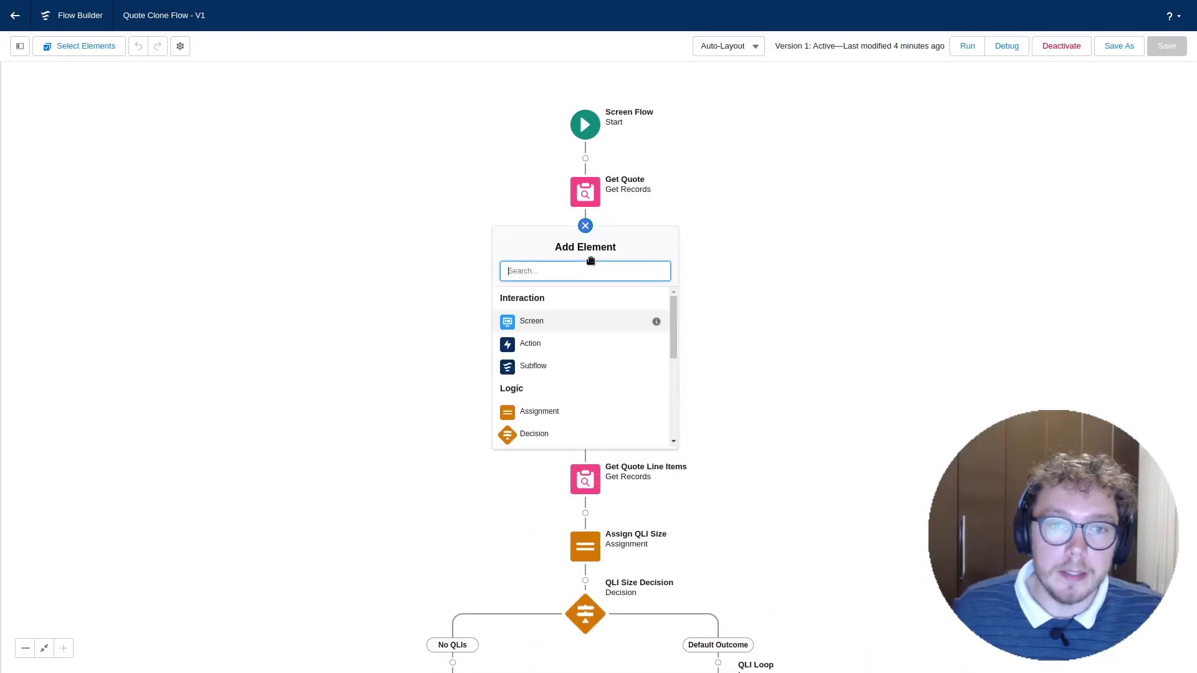
text(Get)
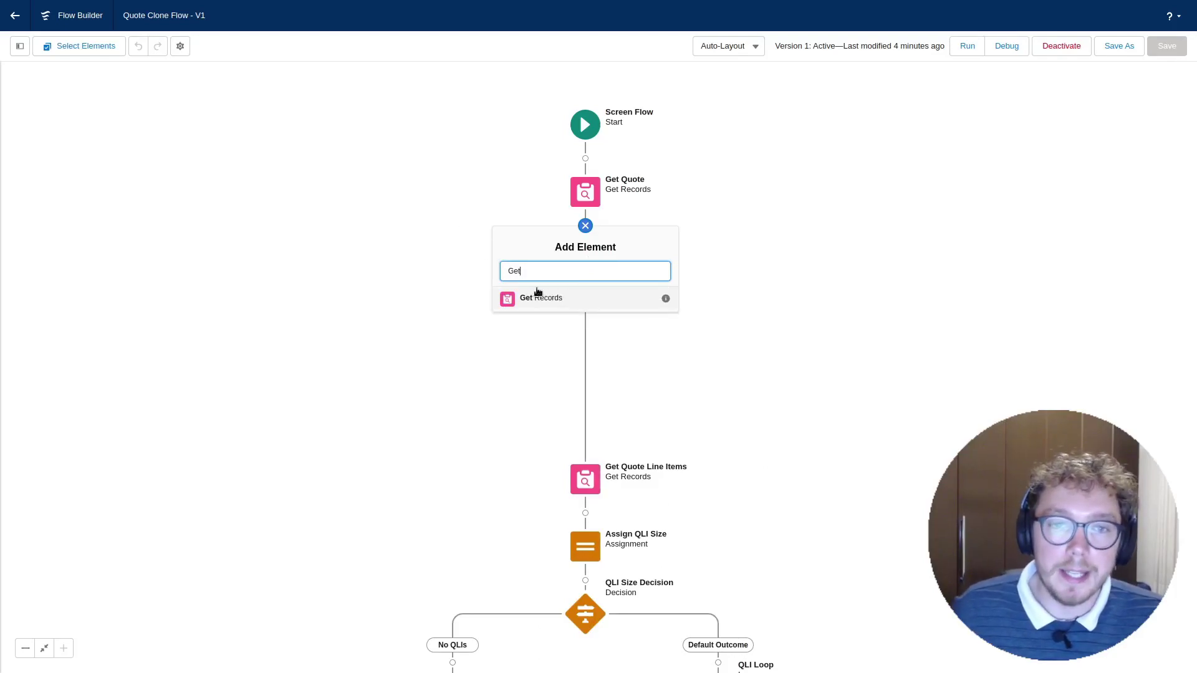
click(534, 298)
text(Get)
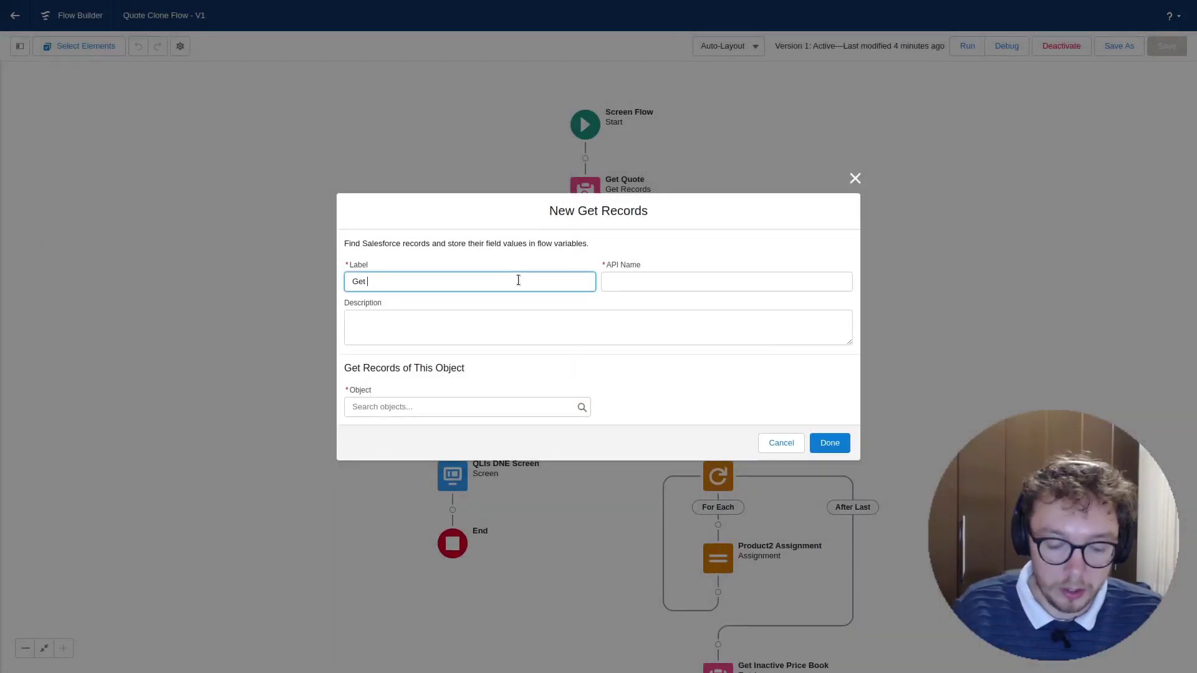
text( Opportin)
text(nity)
key(Tab)
Choose Opportunity as the object whose records the Get Opportunity element retrieves.
click(460, 331)
click(464, 399)
text(Opp)
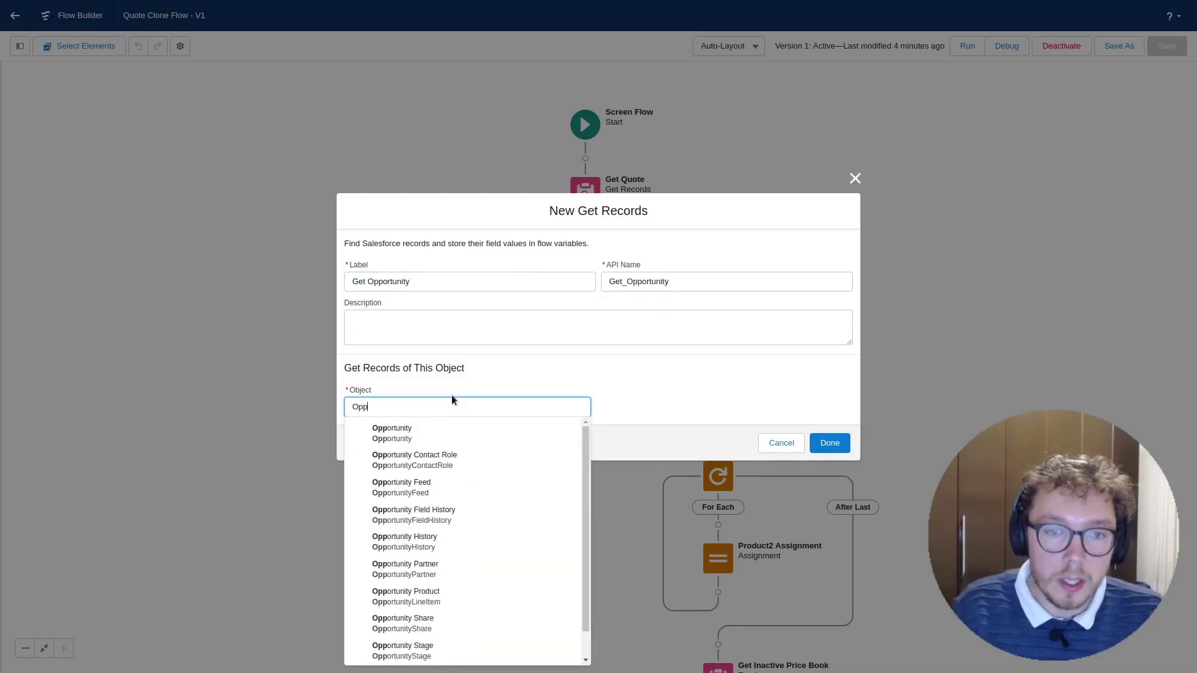
click(460, 431)
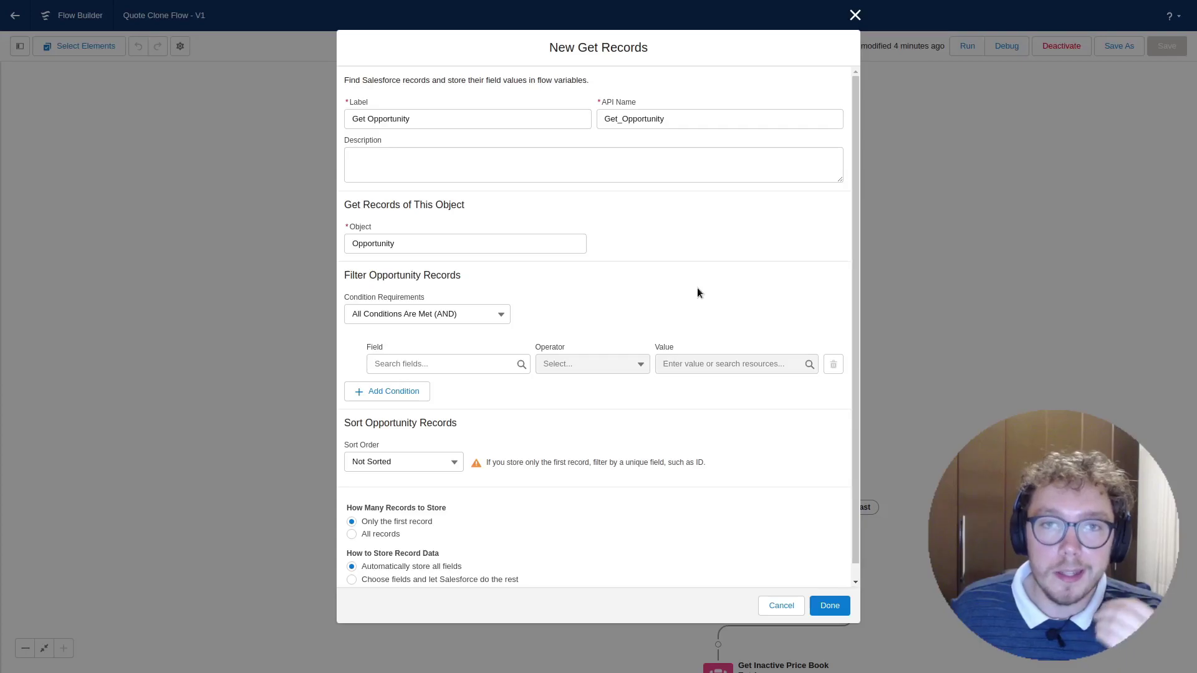
Filter the Get Opportunity records so that Id equals the OpportunityId of the quote from Get_Quote.
click(503, 365)
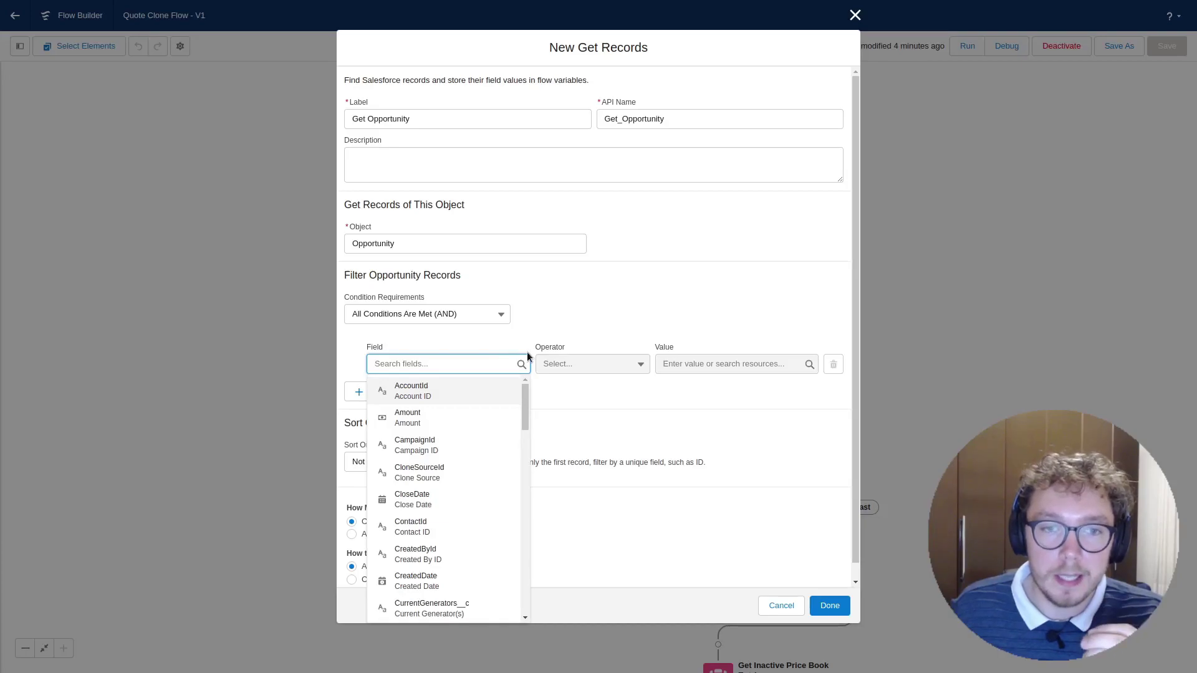
text(opp)
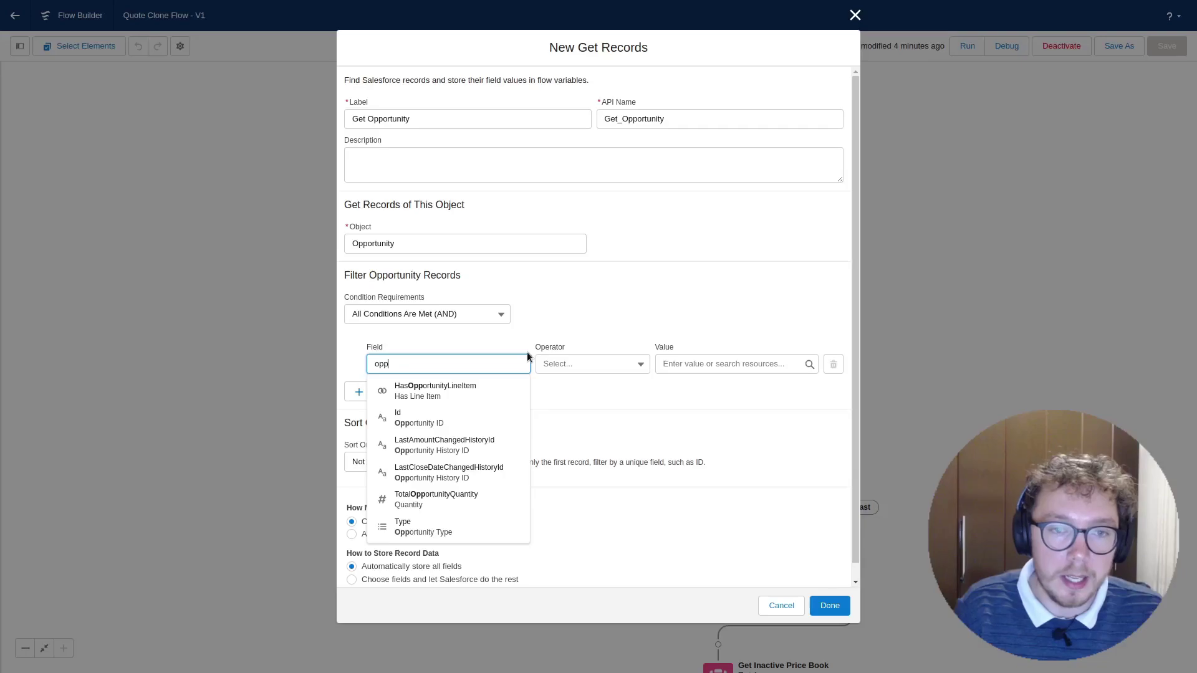
click(411, 417)
click(713, 363)
text(quote)
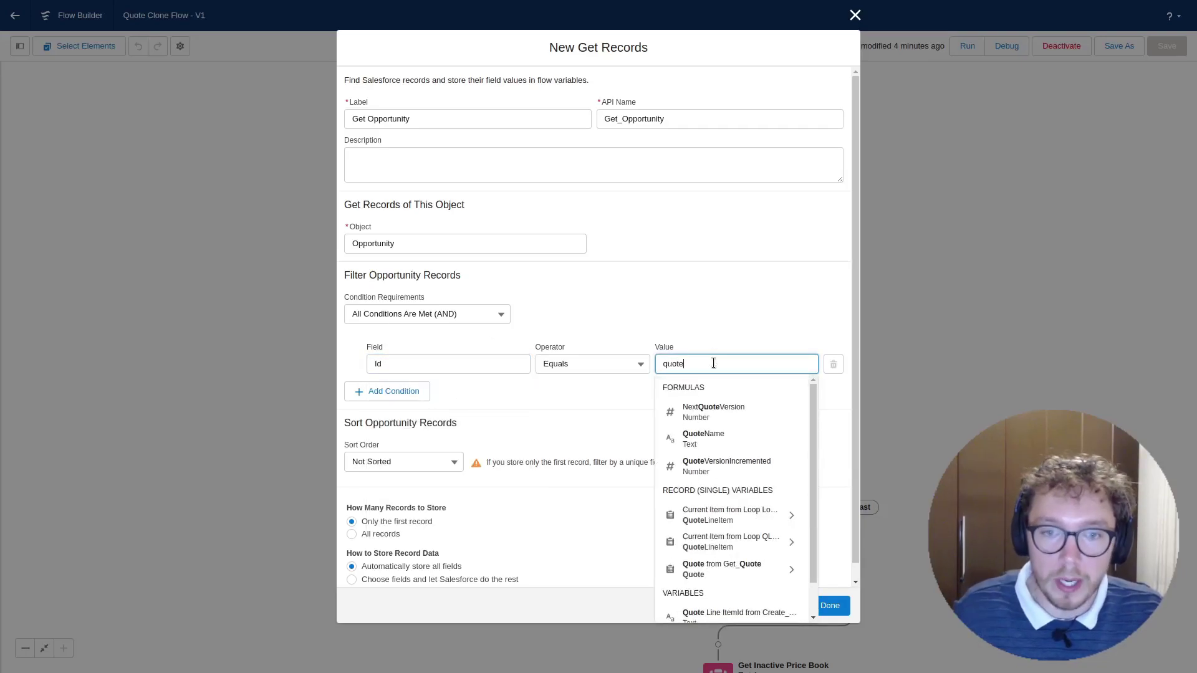
click(761, 568)
text(opp)
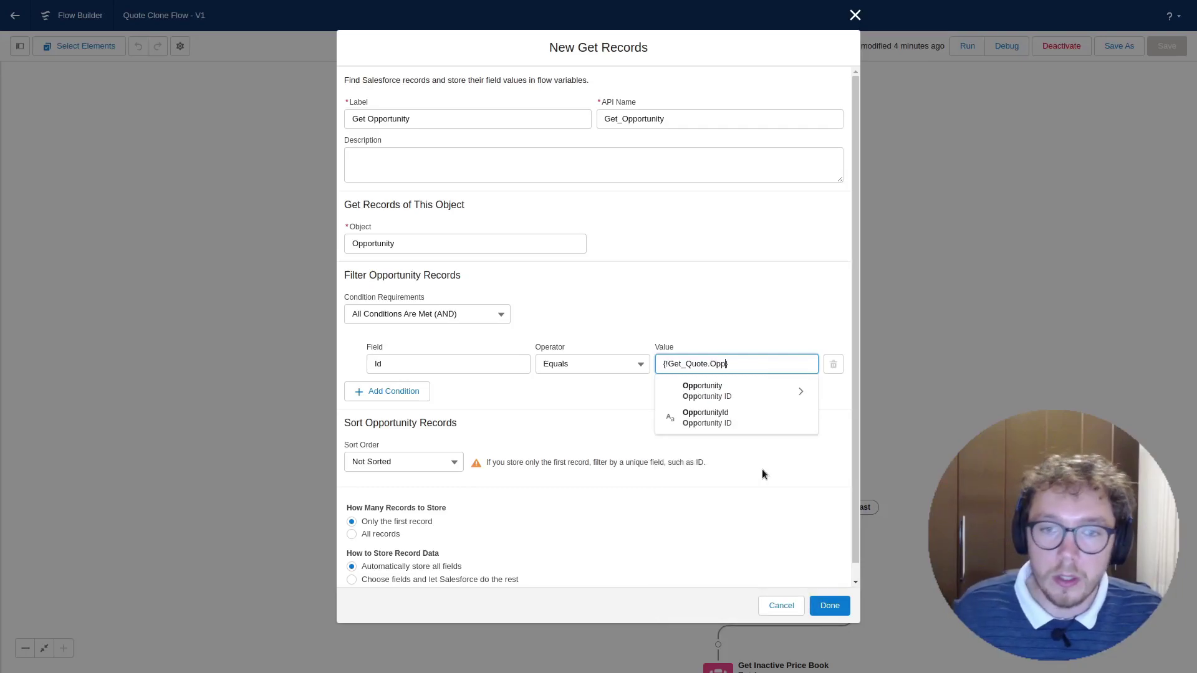
click(748, 418)
click(710, 457)
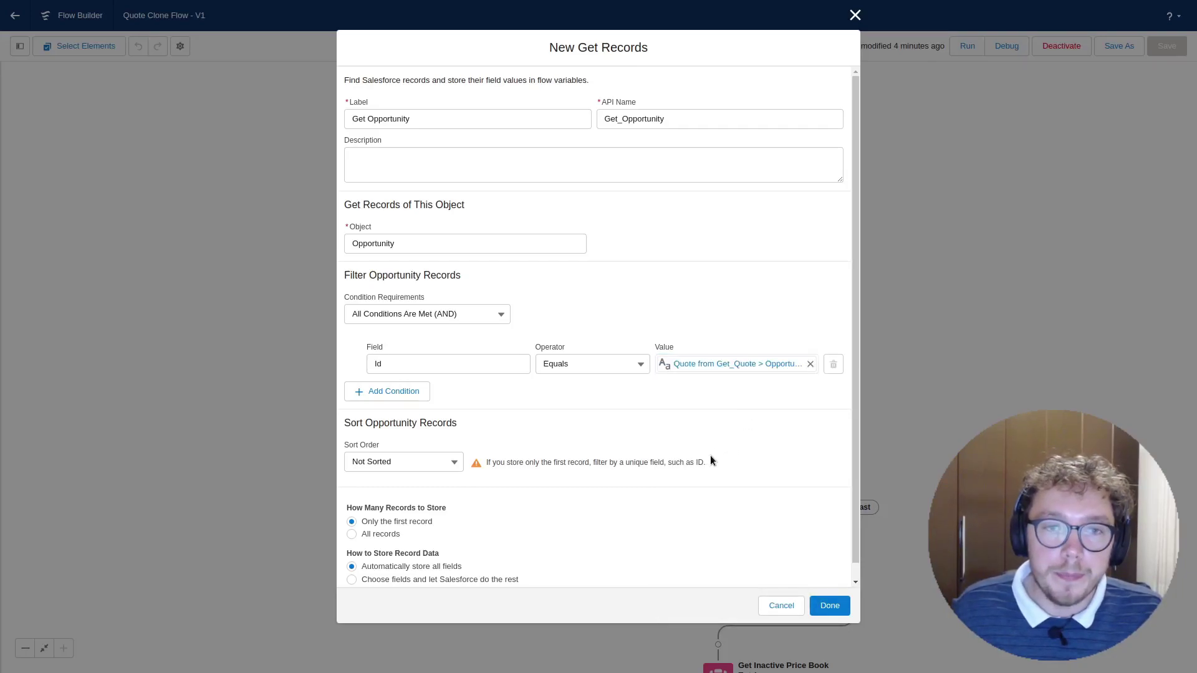
Set Get Opportunity to store all records and finish the element.
scroll(711, 460, down, 1)
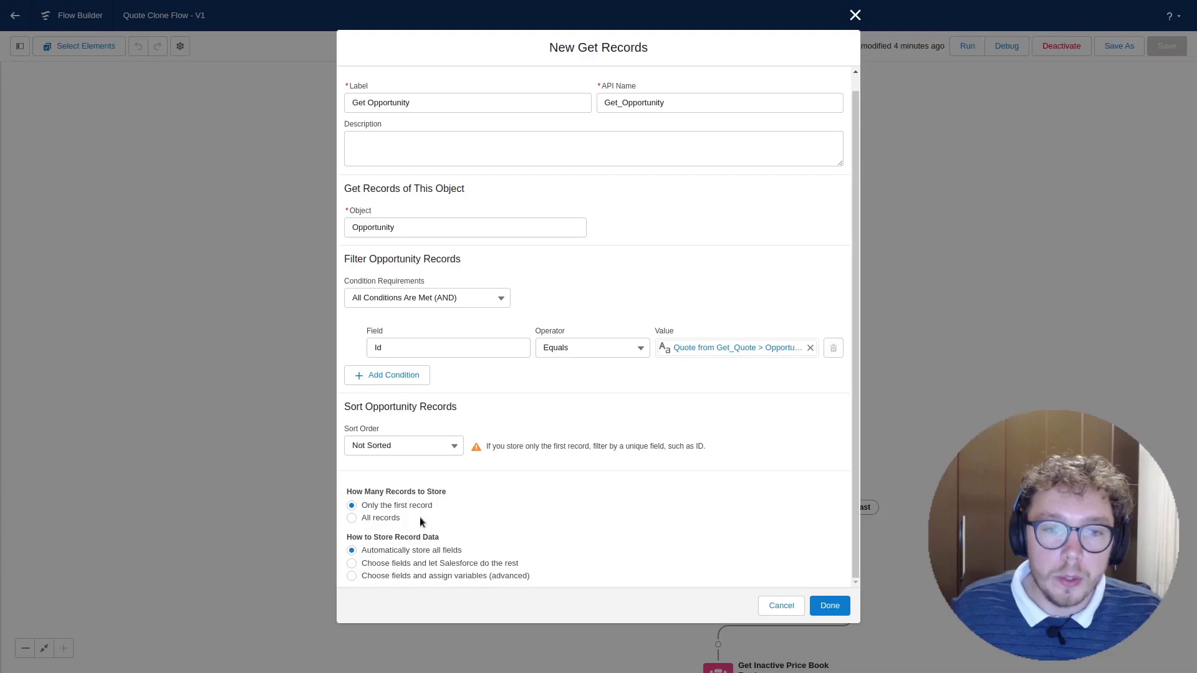
click(376, 521)
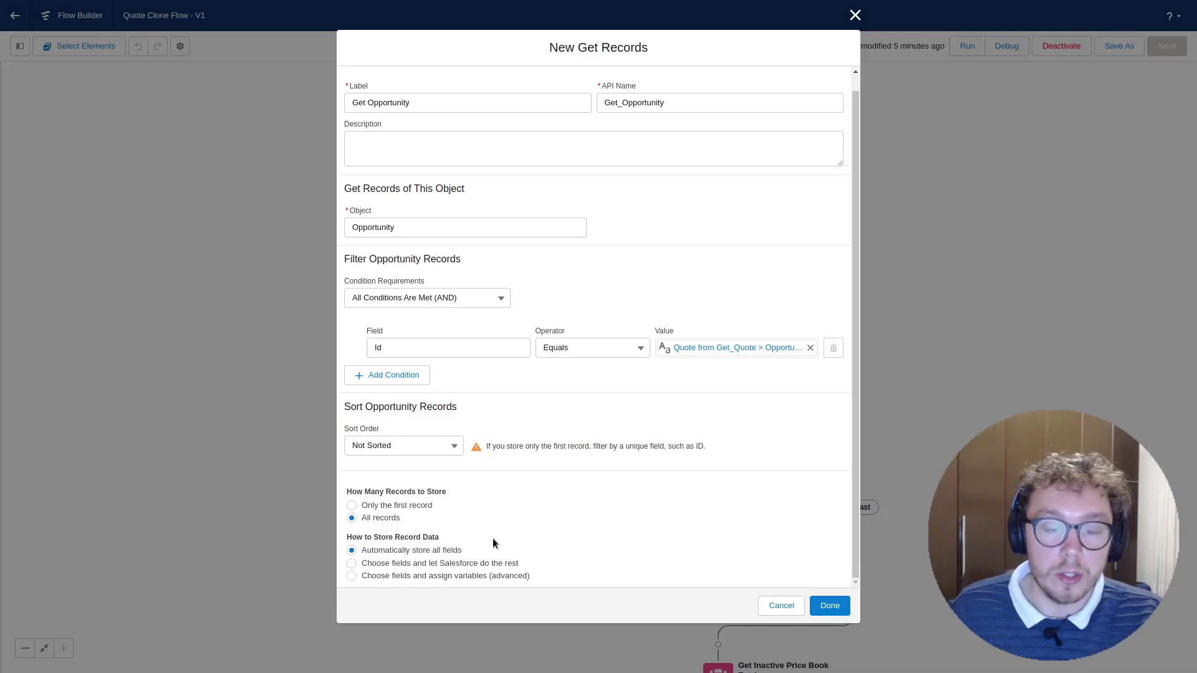
click(828, 607)
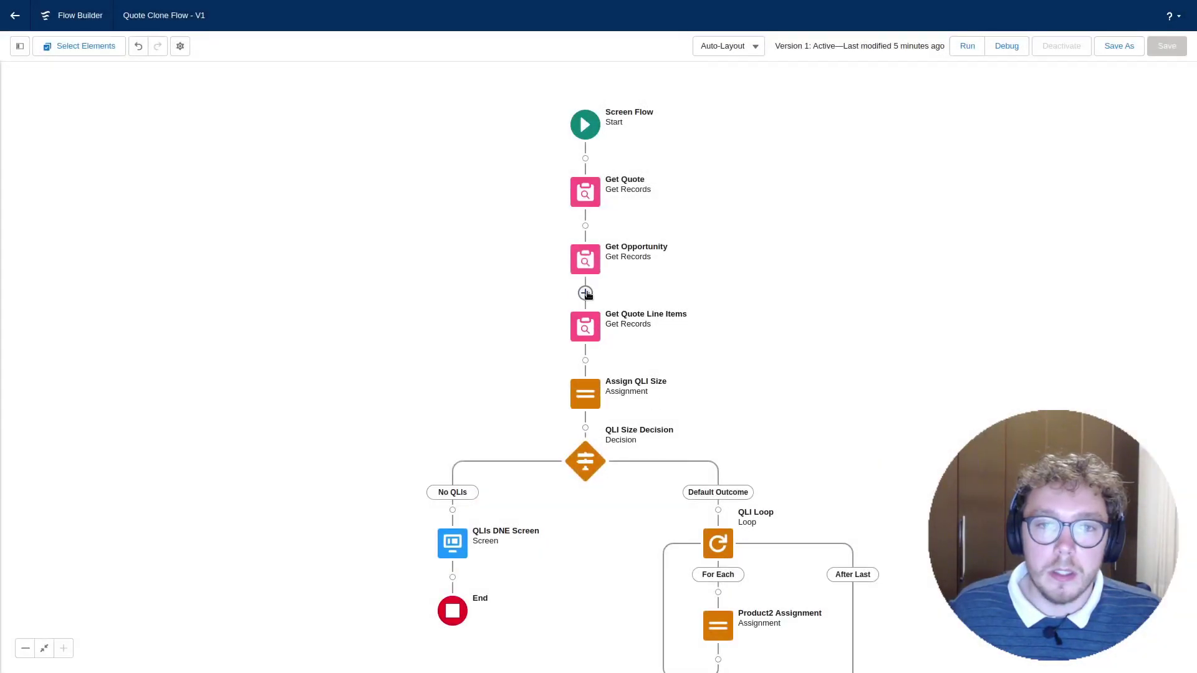
Add a Get Records element labelled "Get Opportunities" directly after the Get Opportunity element.
click(585, 293)
text(get)
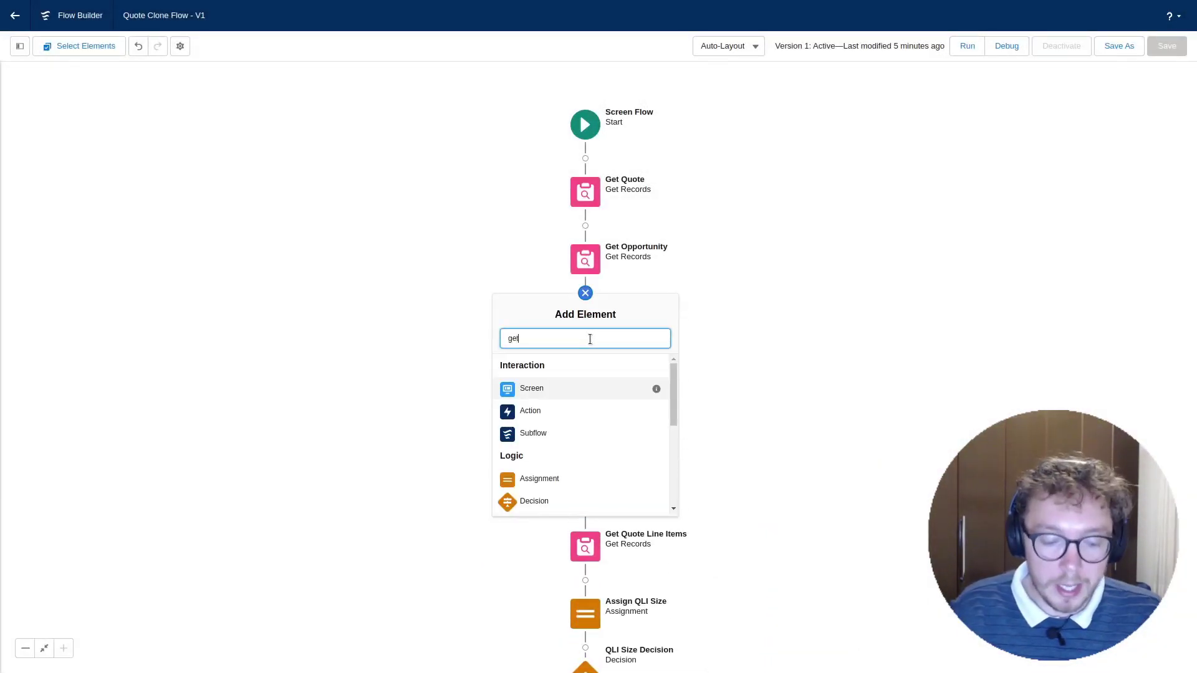
click(578, 362)
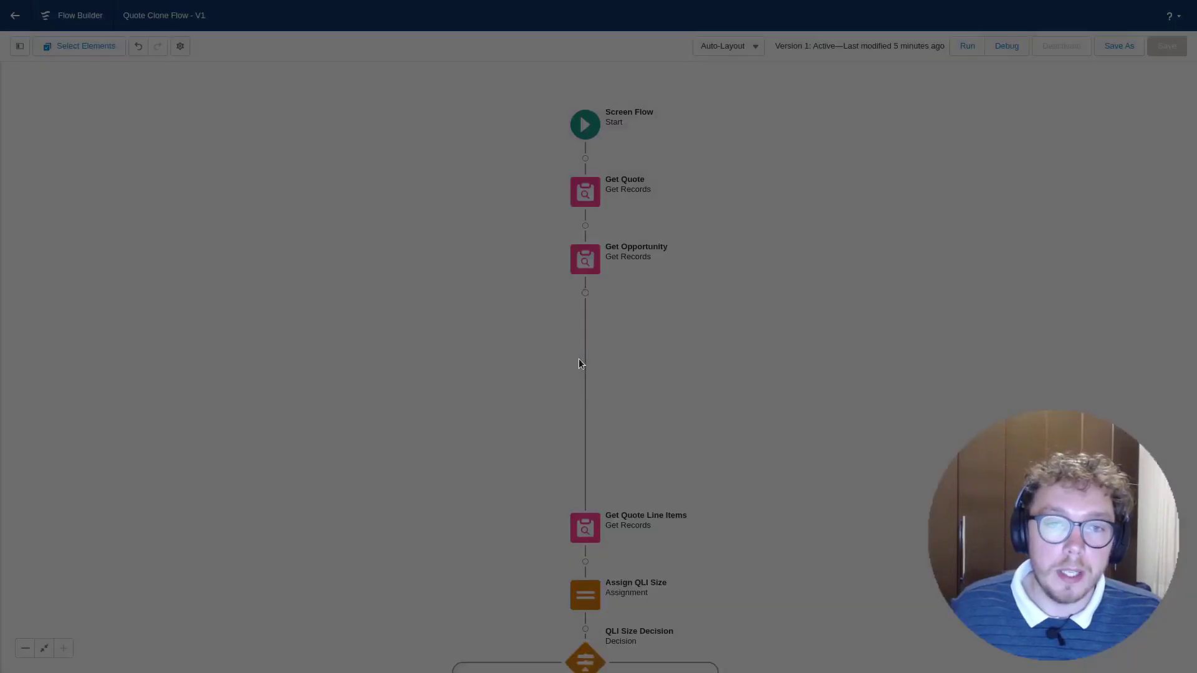
click(454, 266)
text(Get)
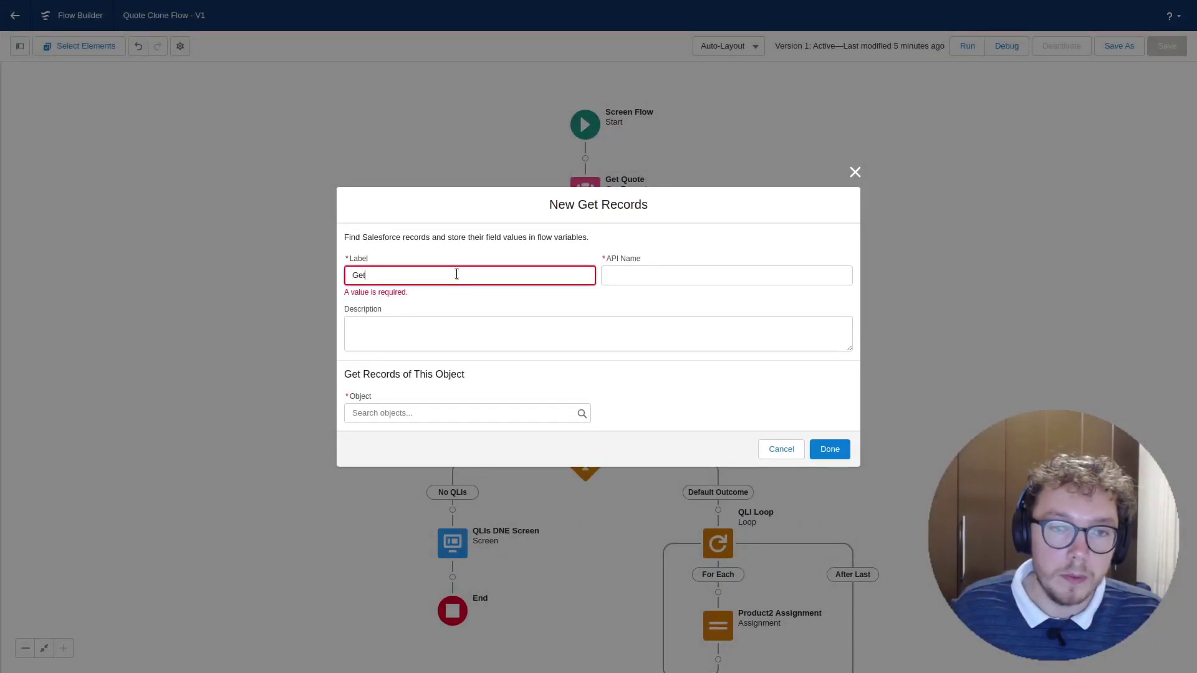
text( Opportunities)
key(Tab)
key(Tab)
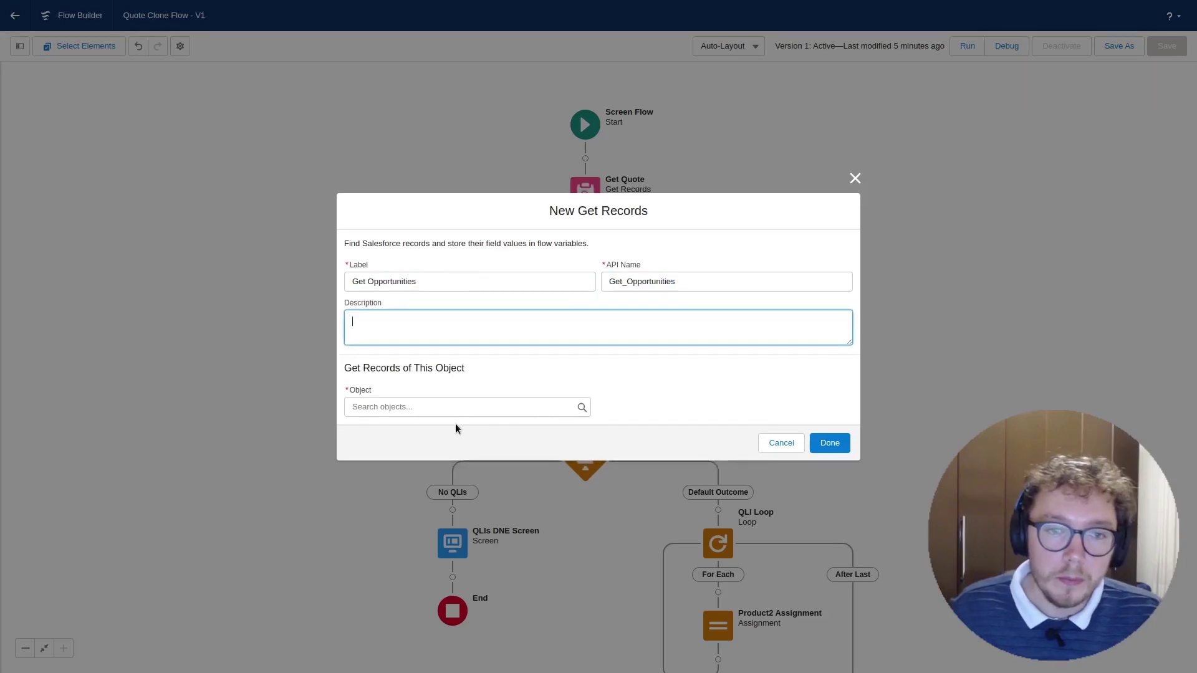
Choose Opportunity as the object for the Get Opportunities element.
click(453, 407)
text(opp)
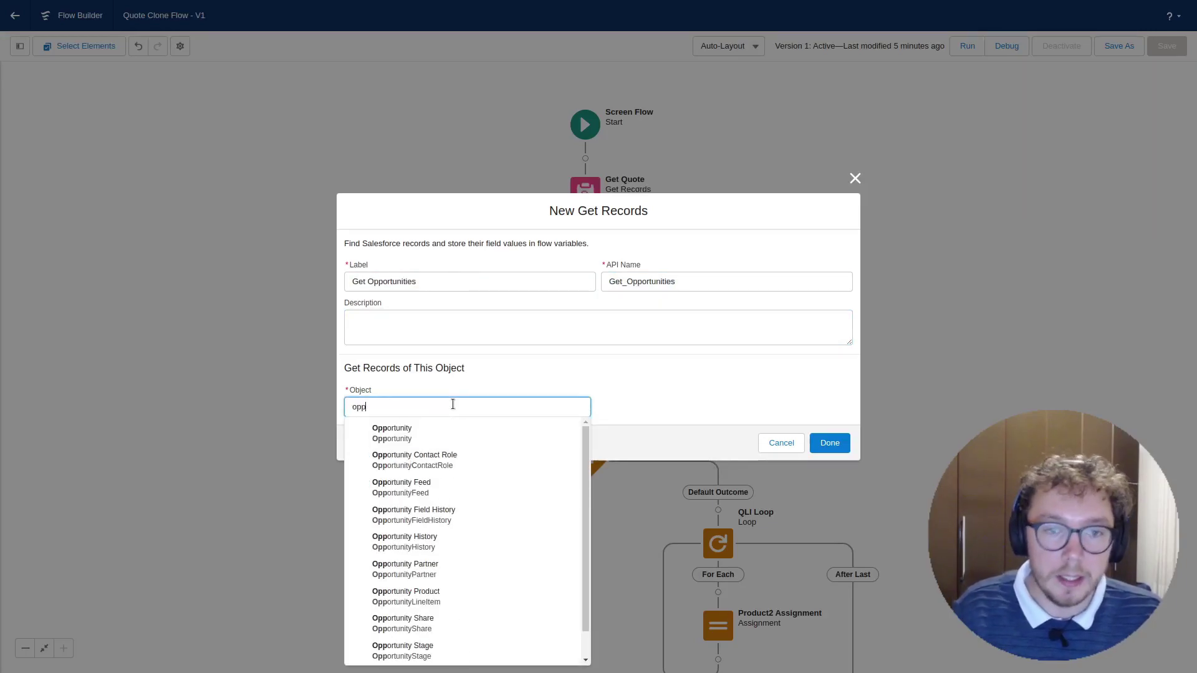
click(448, 430)
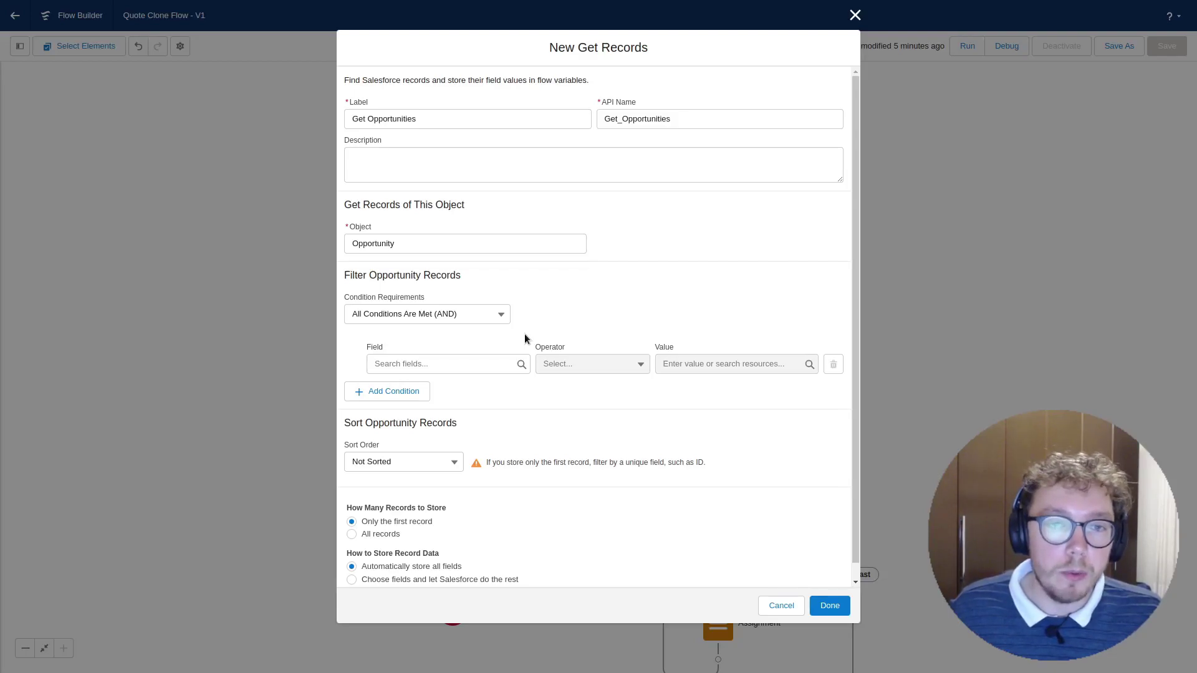
Add a filter condition to Get Opportunities requiring that StageName does not equal Closed Won.
click(475, 358)
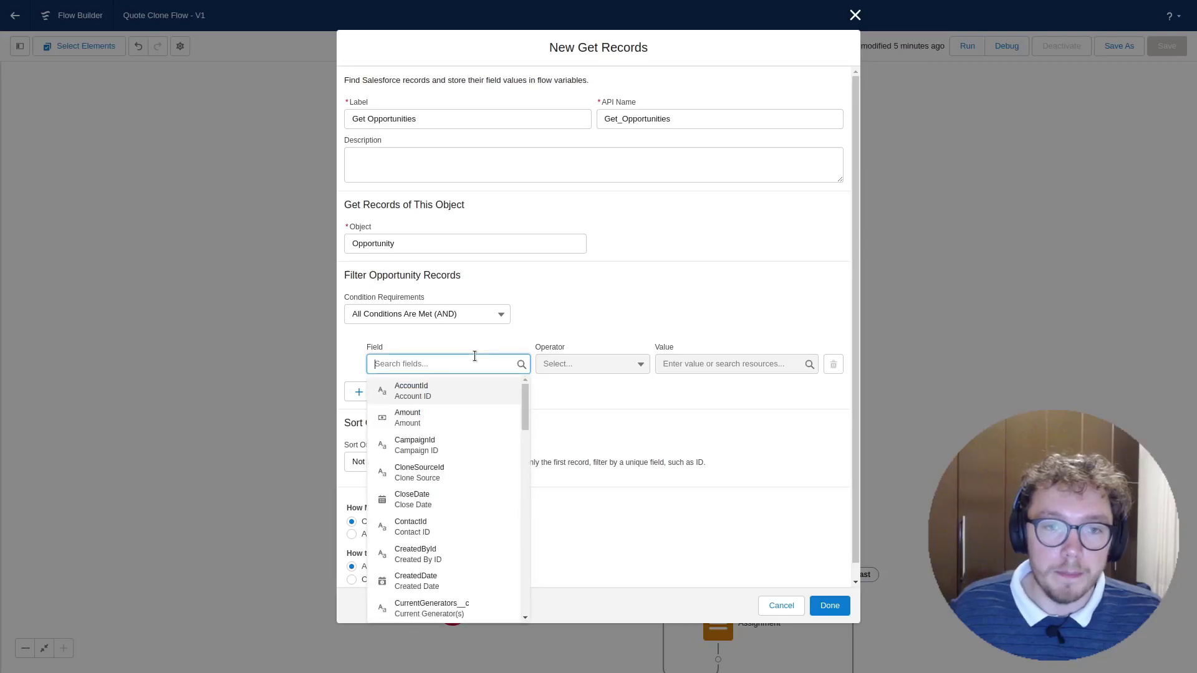
text(sta)
click(436, 498)
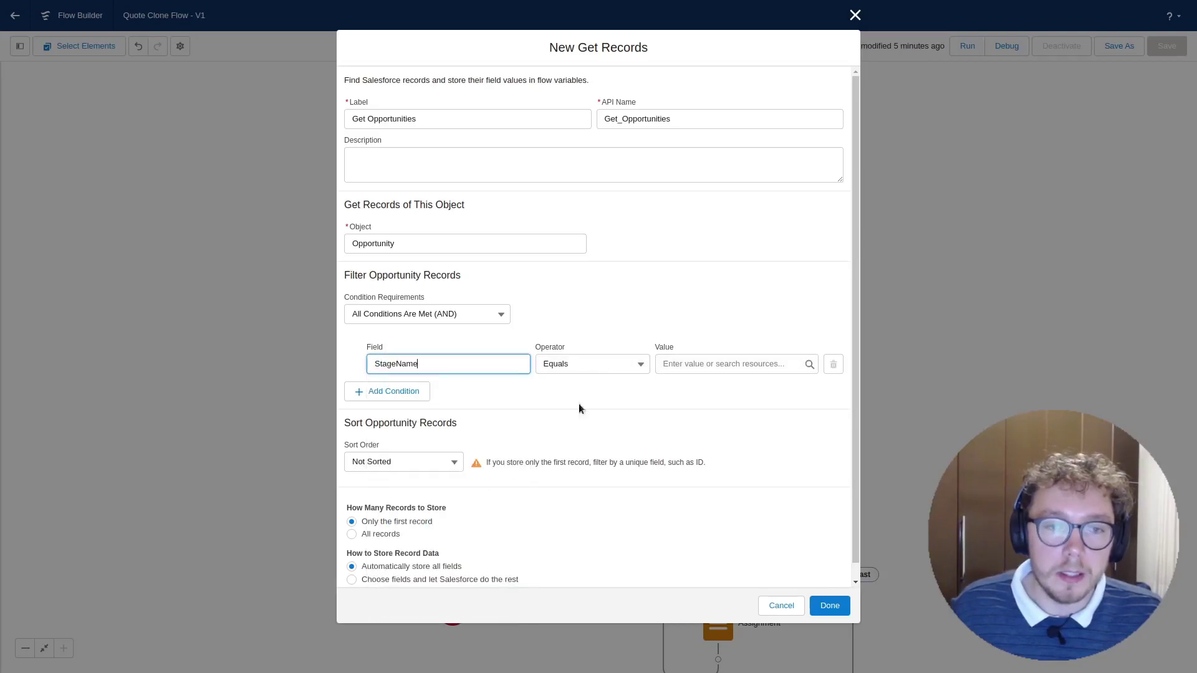
click(604, 363)
click(607, 414)
click(713, 367)
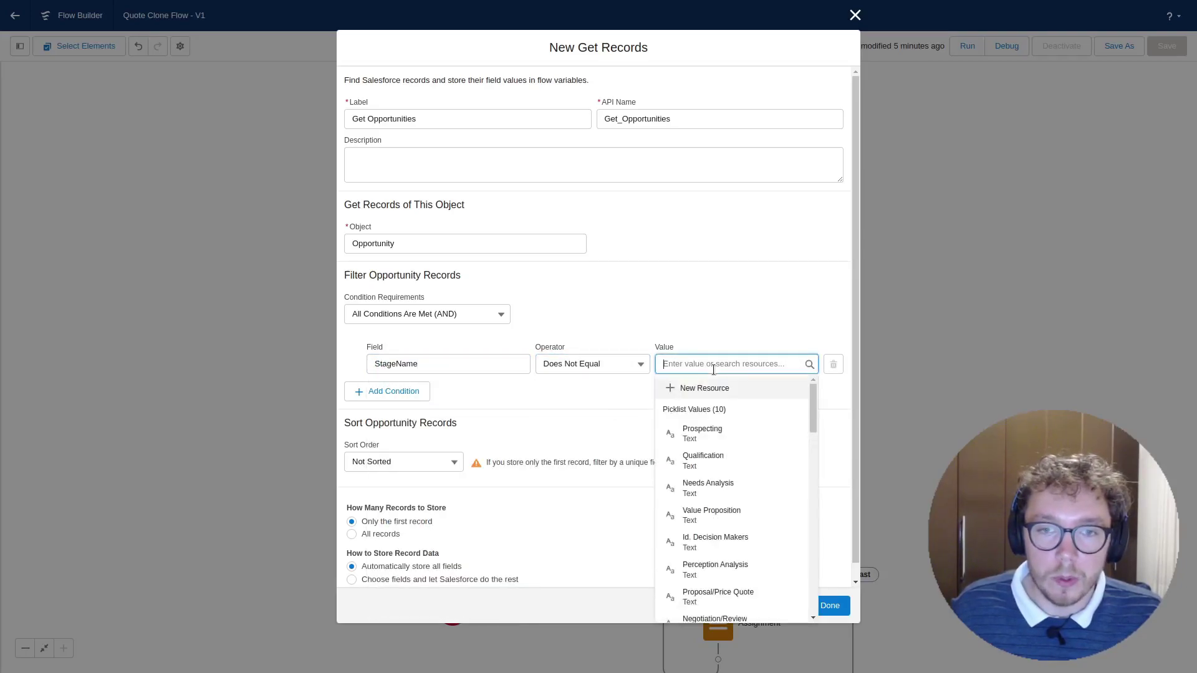
scroll(723, 430, down, 5)
scroll(723, 442, up, 2)
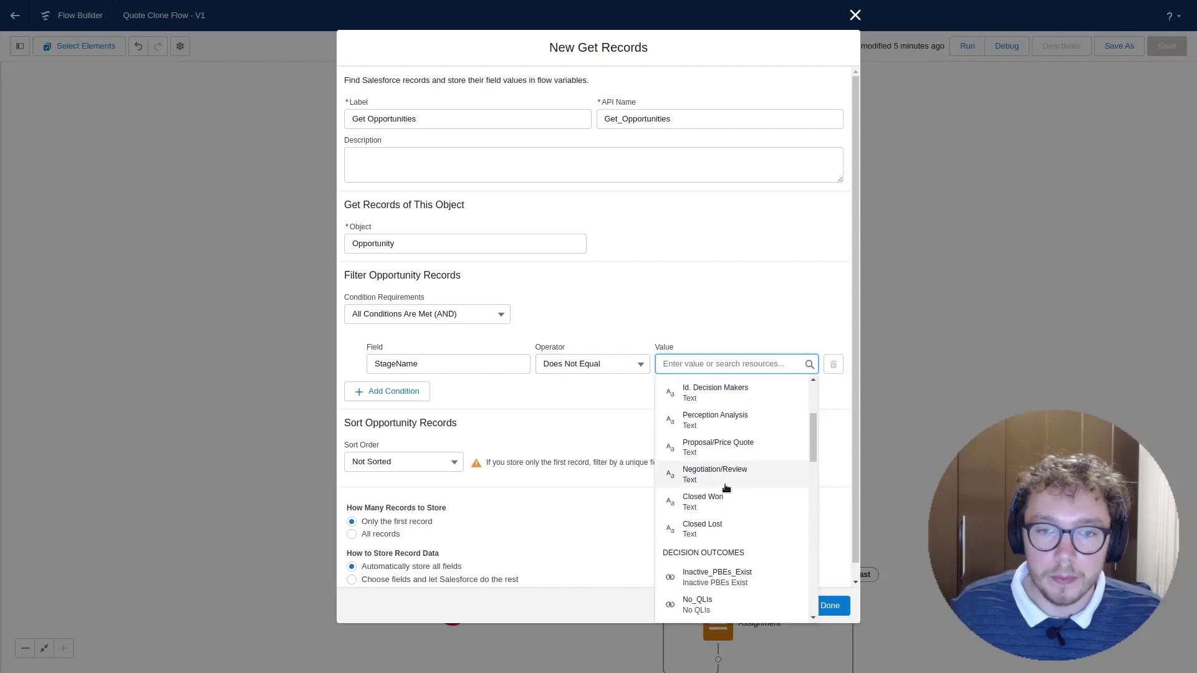
click(723, 494)
Add a second filter condition to Get Opportunities requiring that StageName does not equal Closed Lost.
click(394, 391)
click(423, 402)
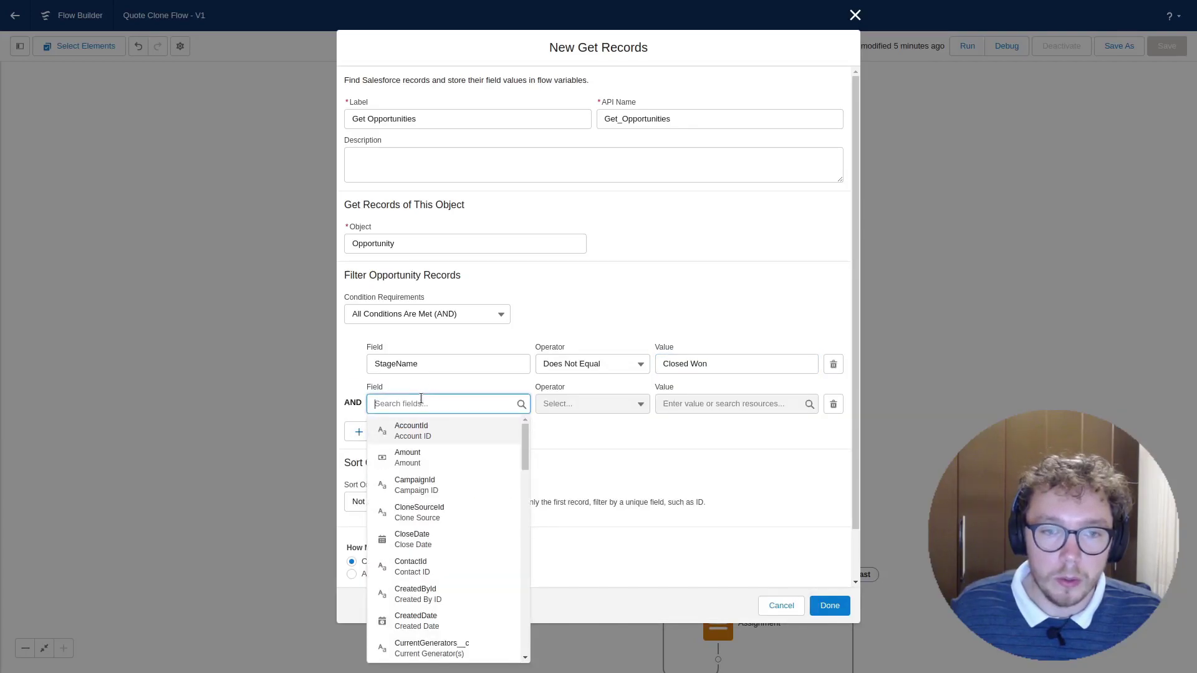
text(stage)
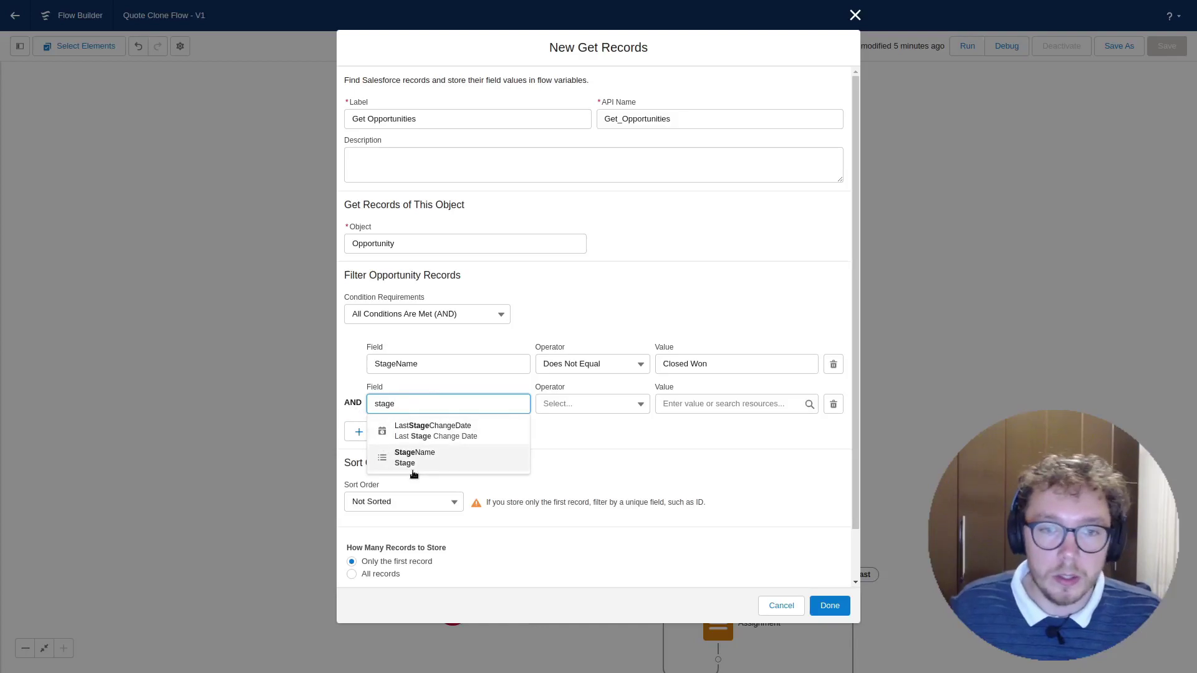
click(412, 464)
click(592, 403)
click(602, 450)
click(702, 405)
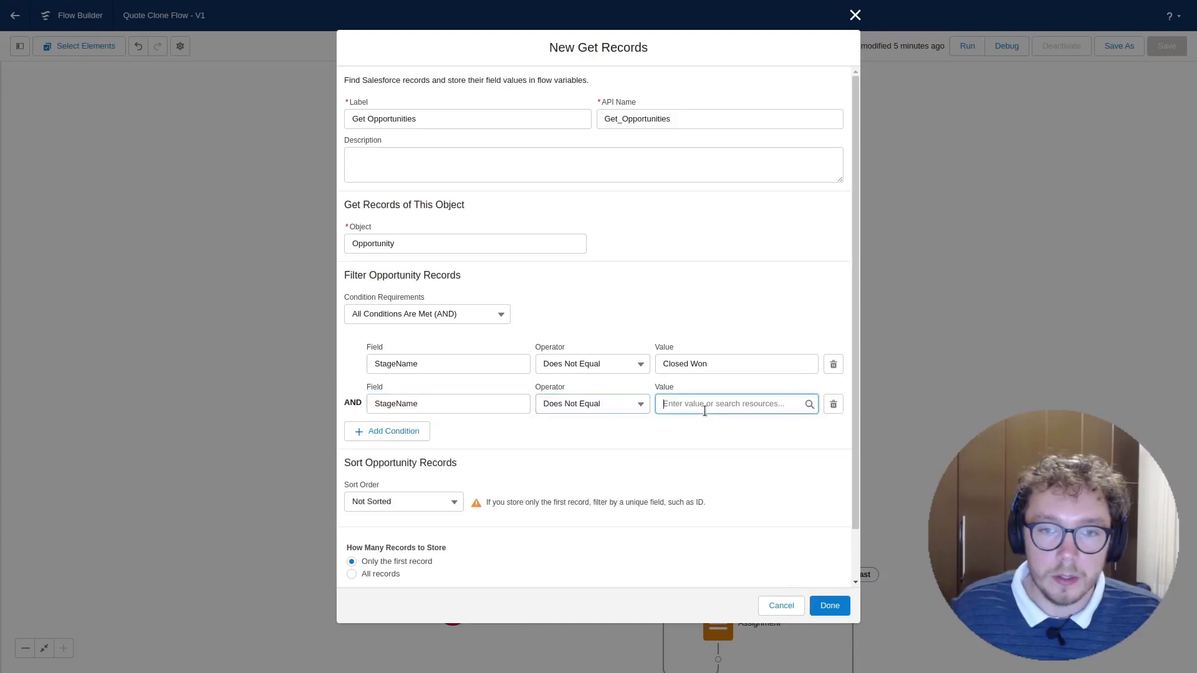
text(closed)
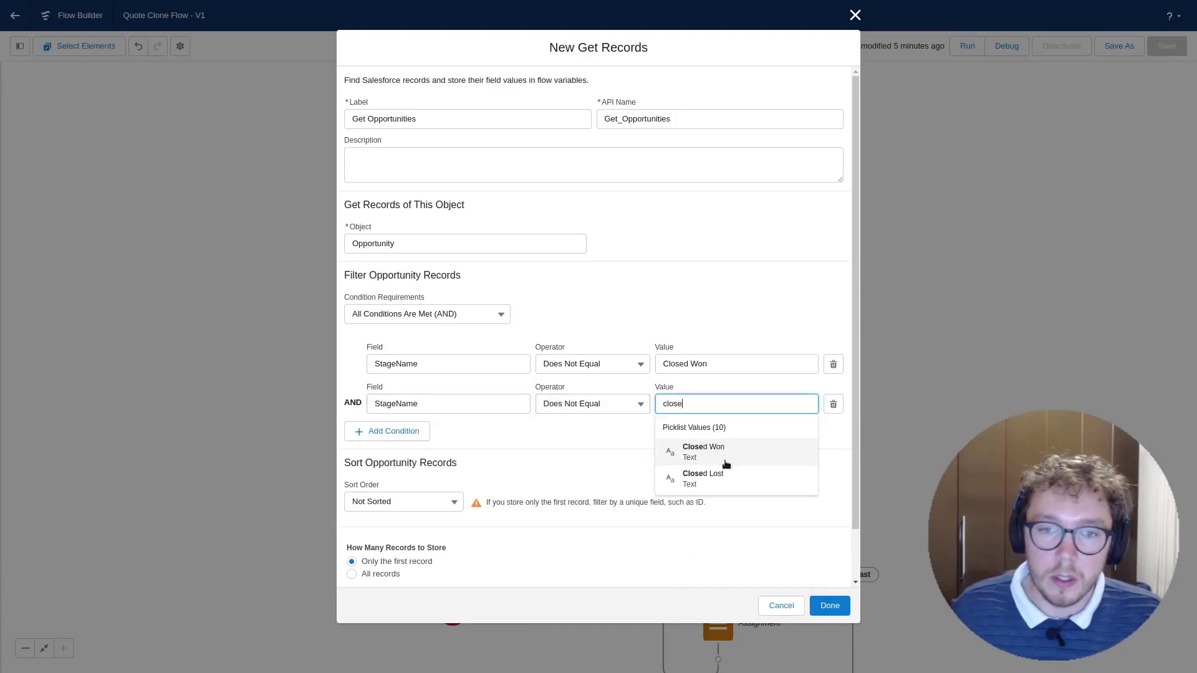
click(698, 477)
Set the condition requirements to Any Condition Is Met (OR), store all records, and finish the Get Opportunities element.
click(413, 313)
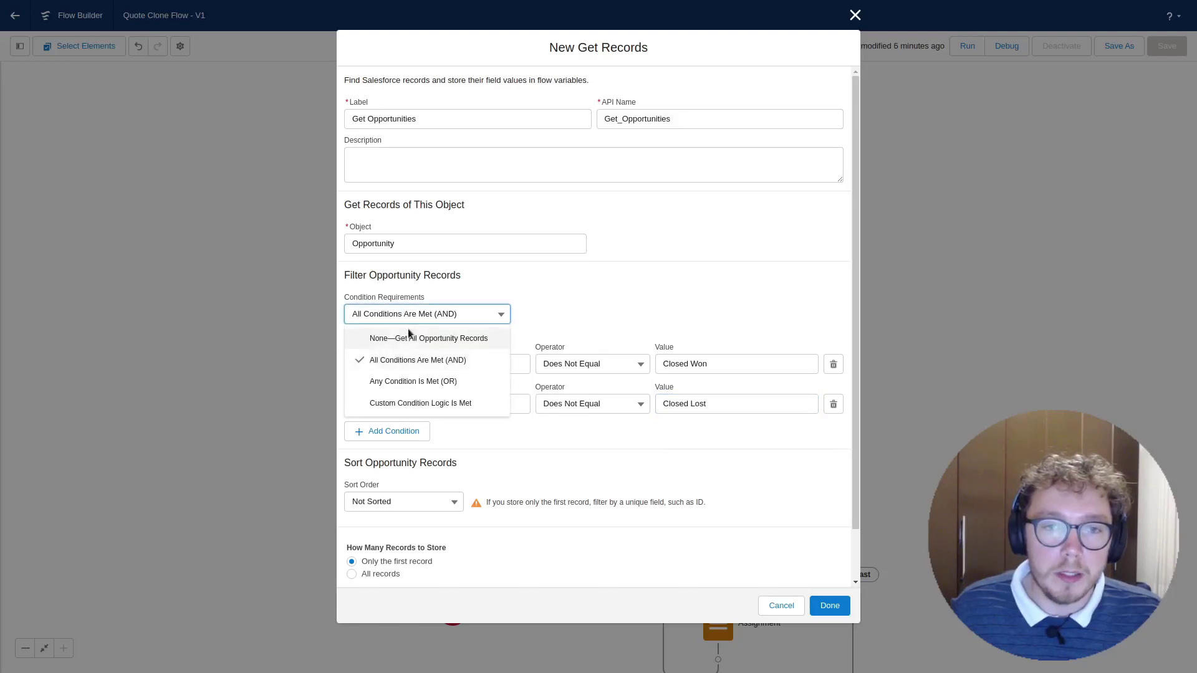
click(422, 380)
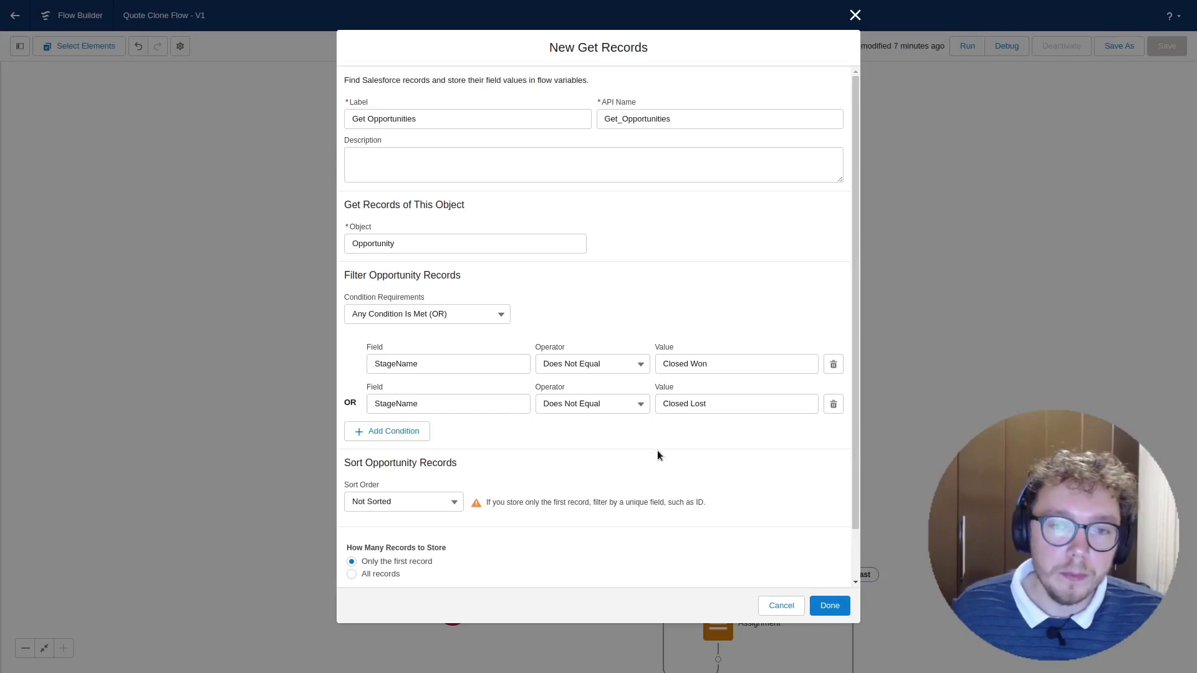
scroll(521, 519, down, 1)
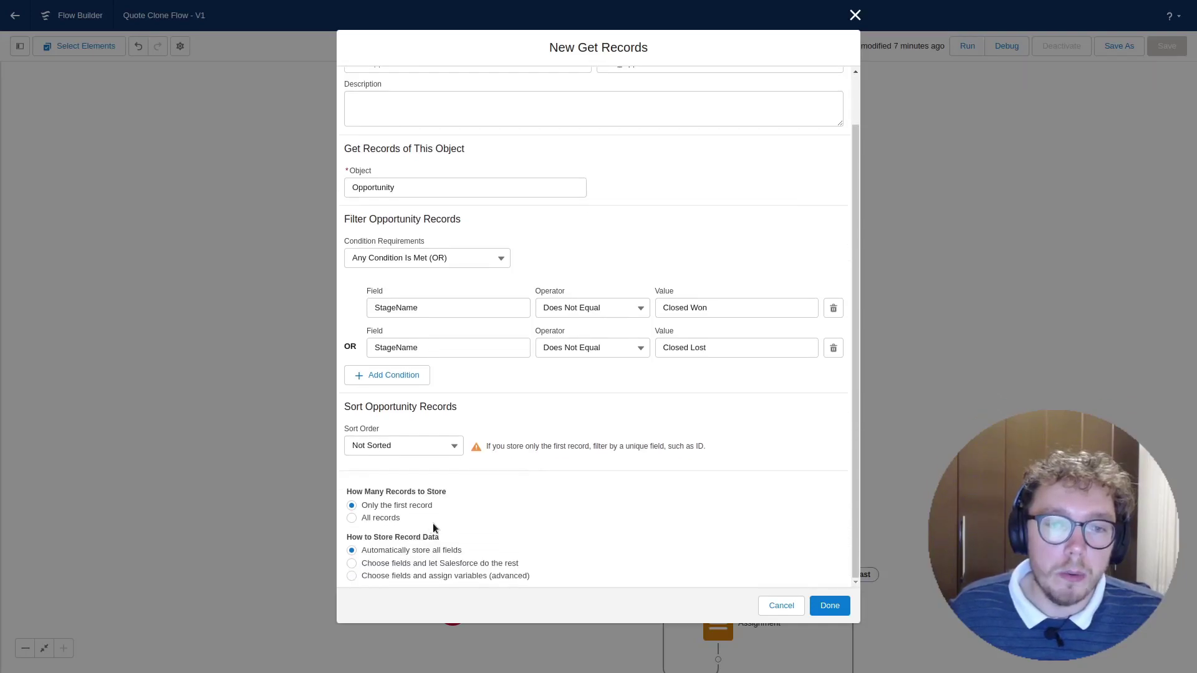
click(383, 519)
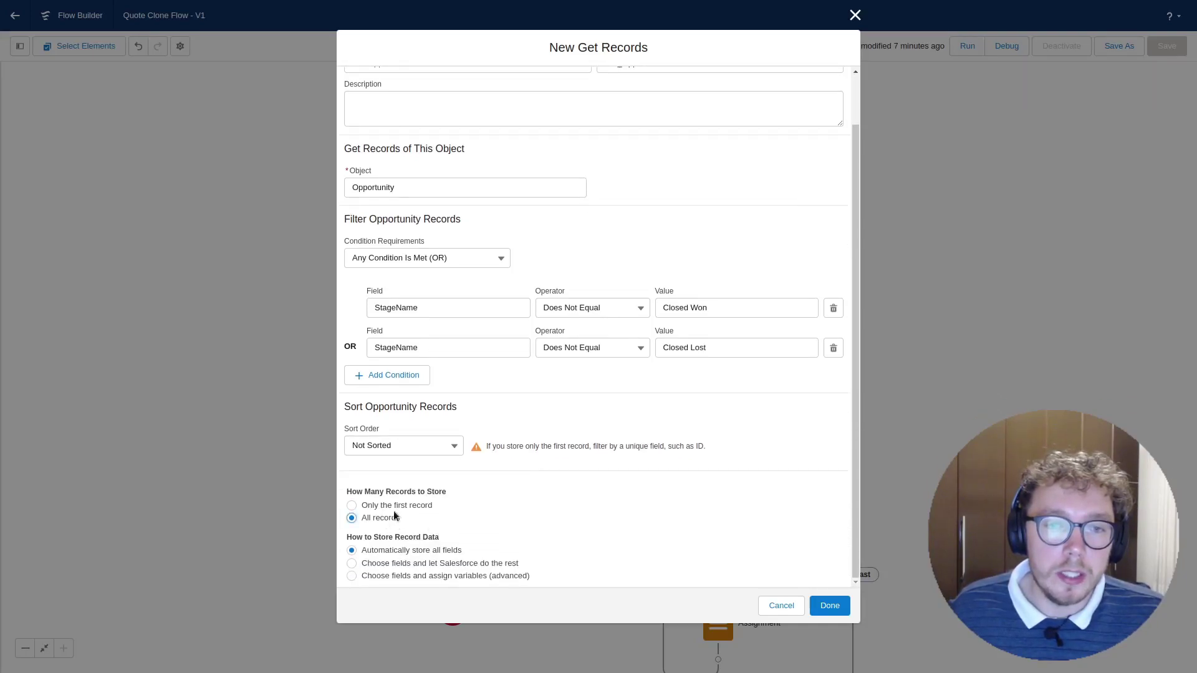
click(829, 606)
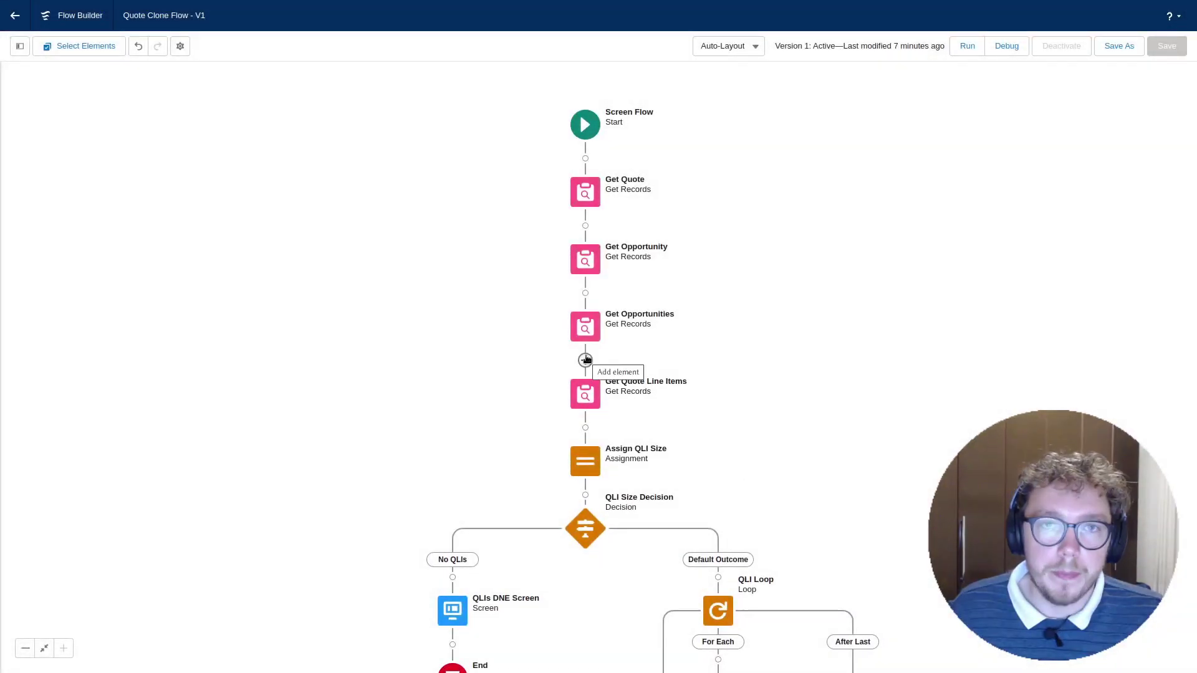
Add a Screen element labelled "Select Opportuntiy" directly after the Get Opportunities element.
click(586, 360)
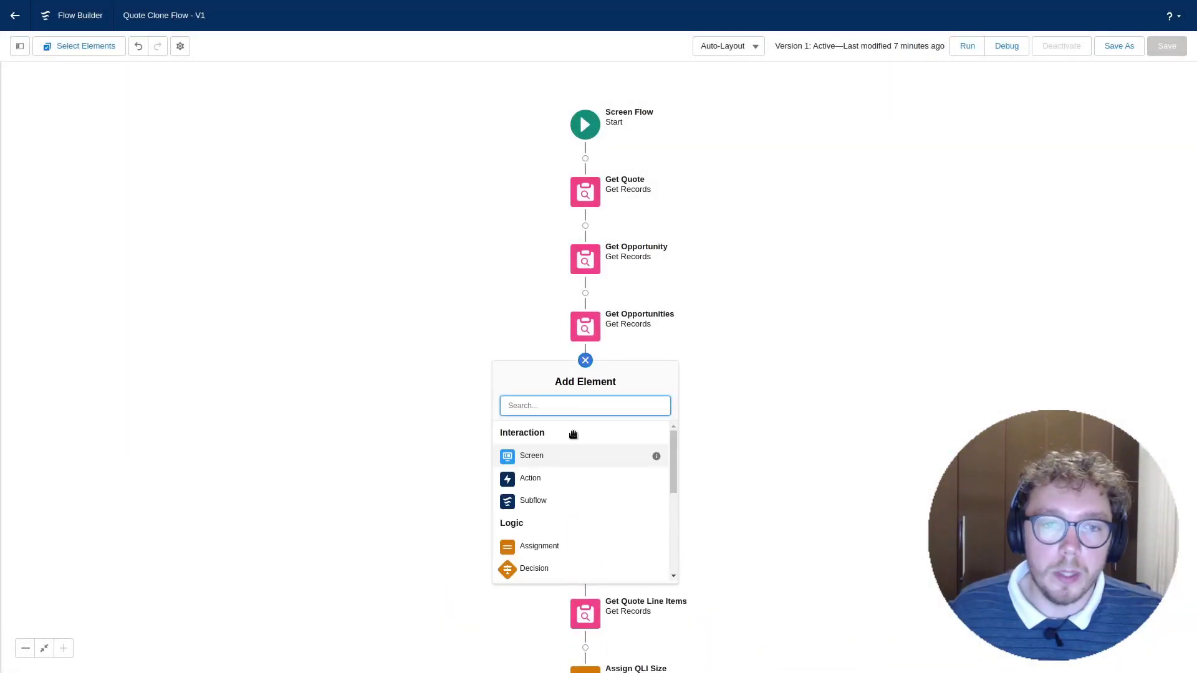
click(572, 455)
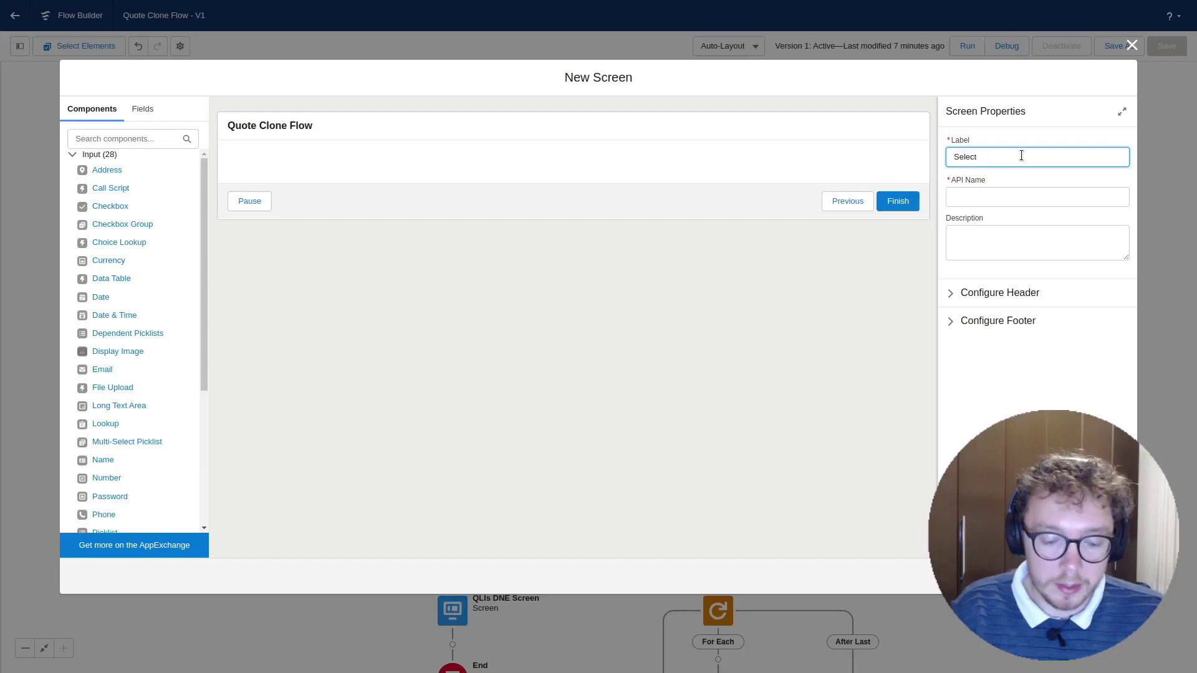
text(ortuntiy)
key(Tab)
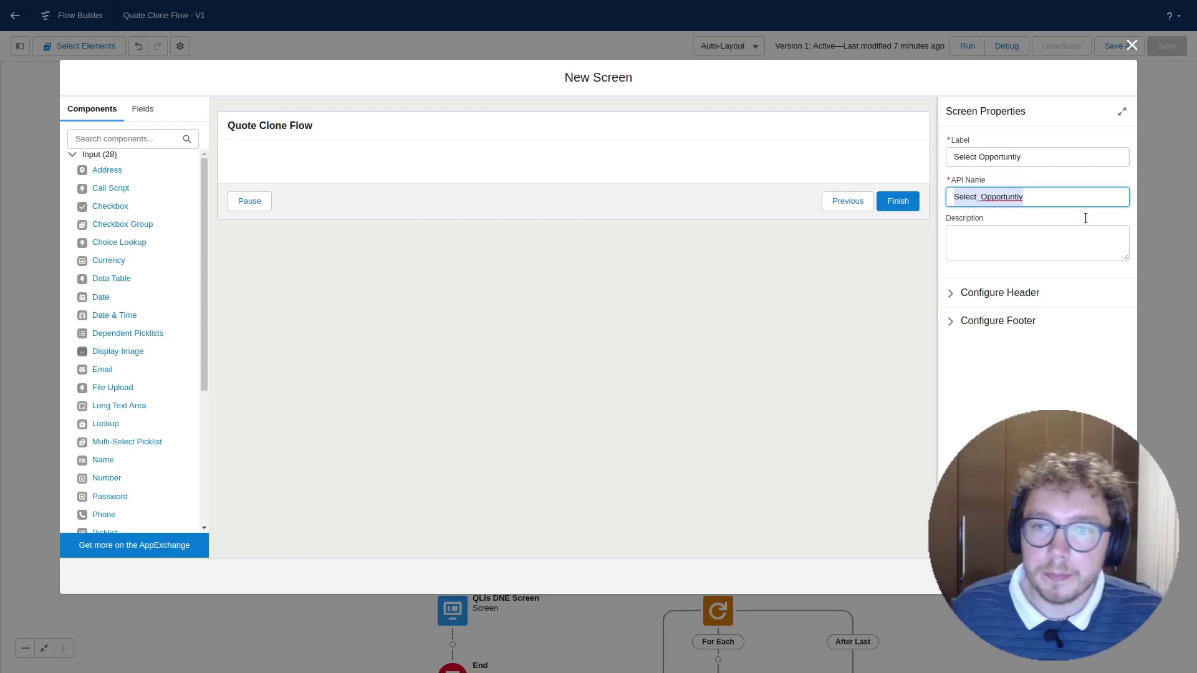
click(617, 256)
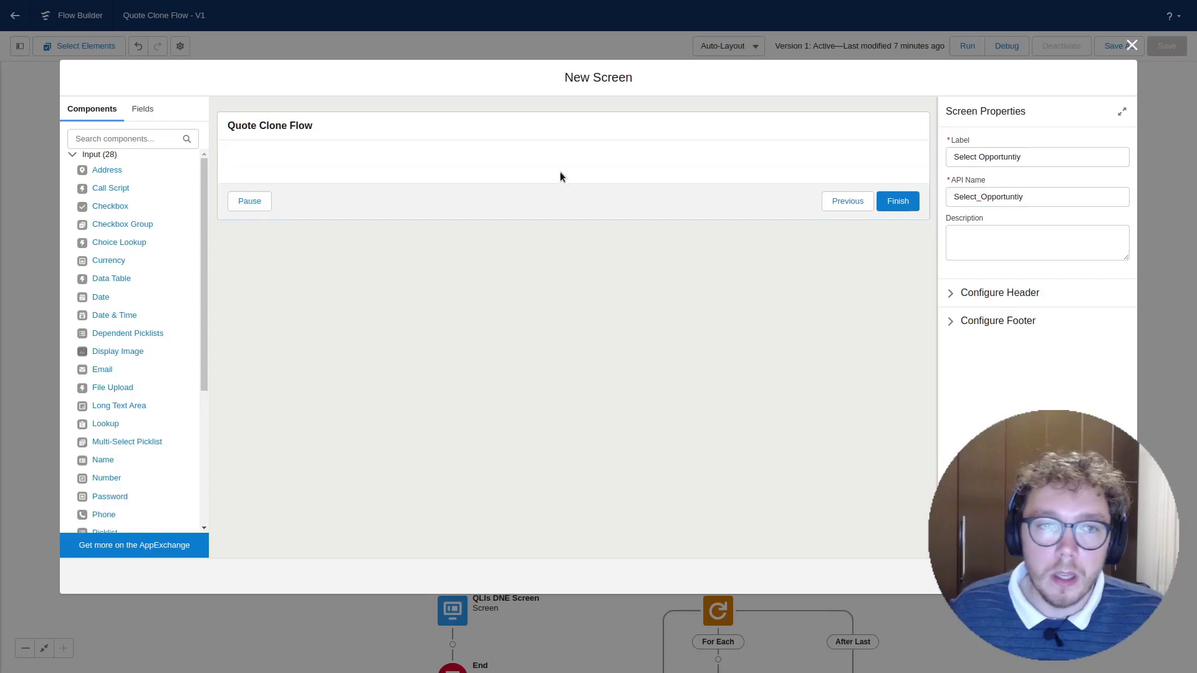
Find the Data Table component and place it on the new screen.
scroll(113, 158, down, 2)
click(108, 138)
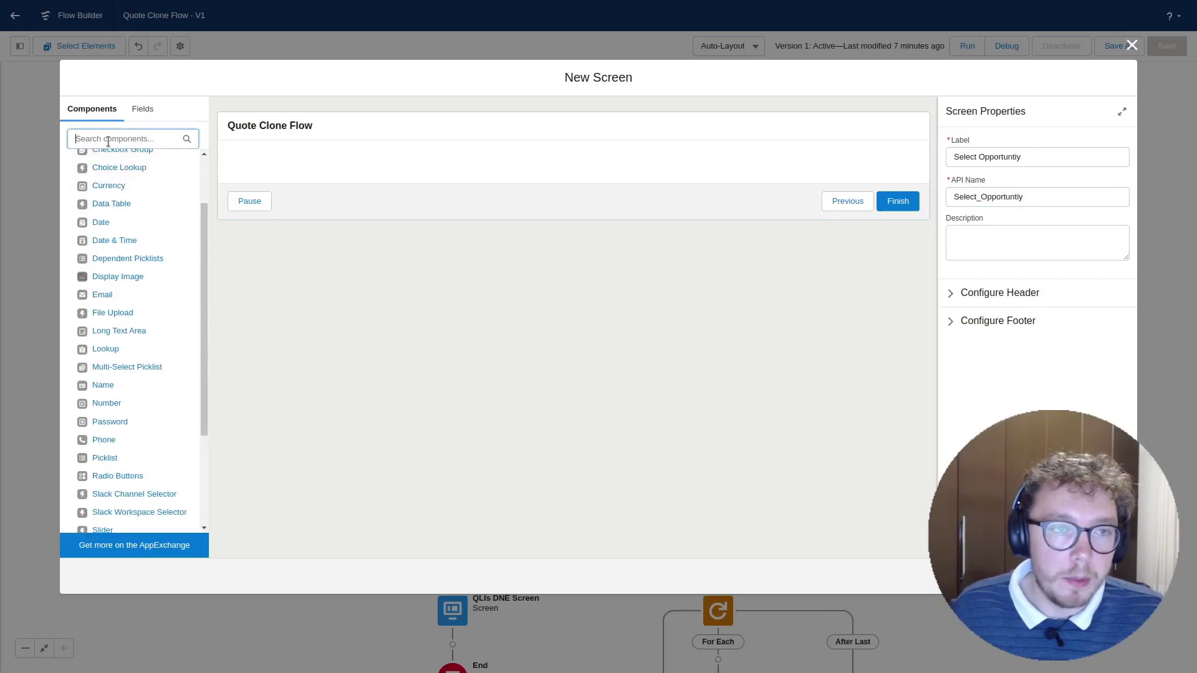
text(data)
drag(110, 169, 339, 175)
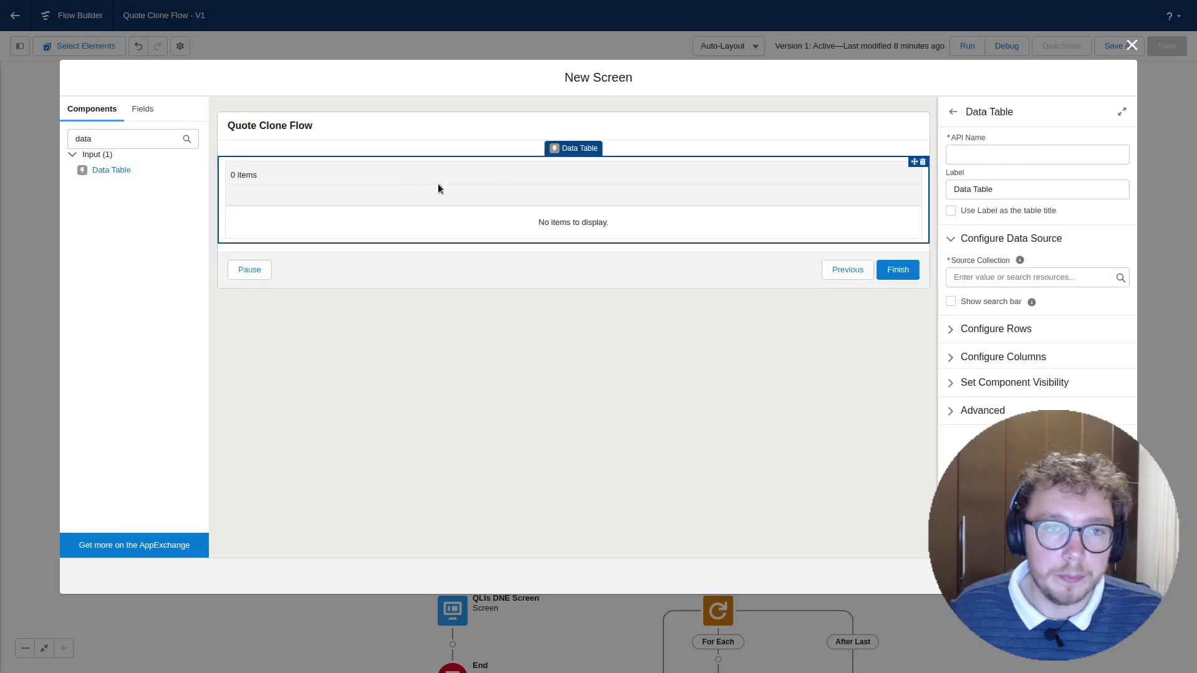
Give the data table the API name Opportunity_List and the label Opportunities, using the label as the table title.
click(1012, 154)
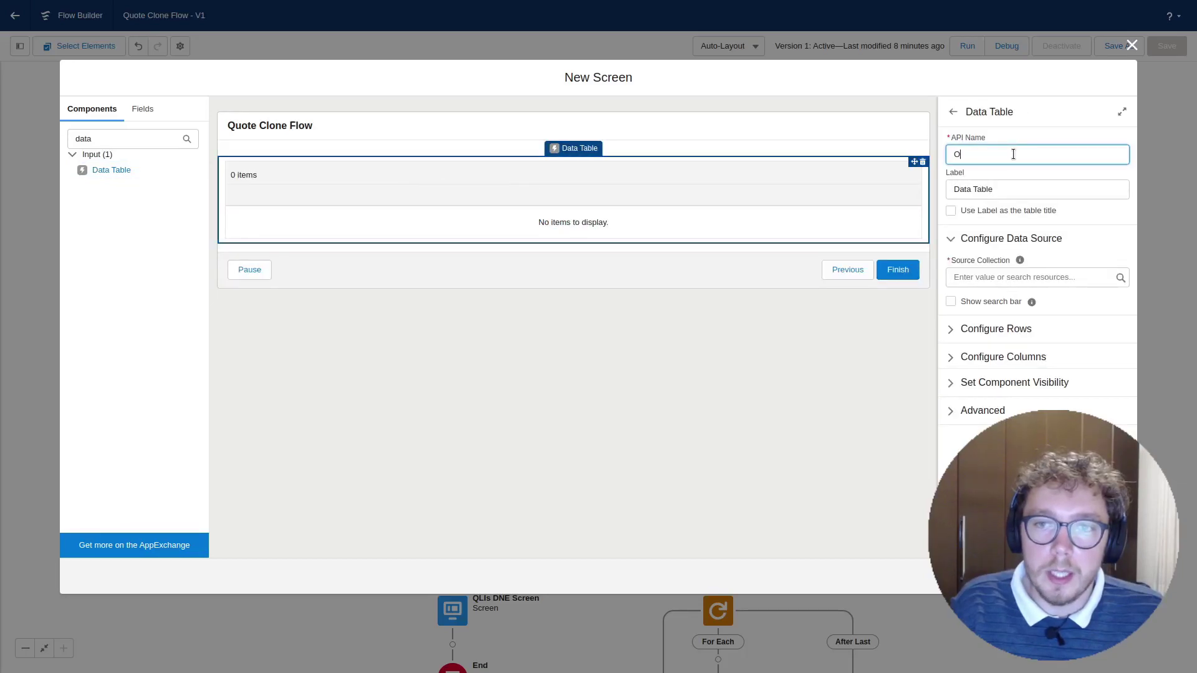
text(Opportunity_List)
key(Tab)
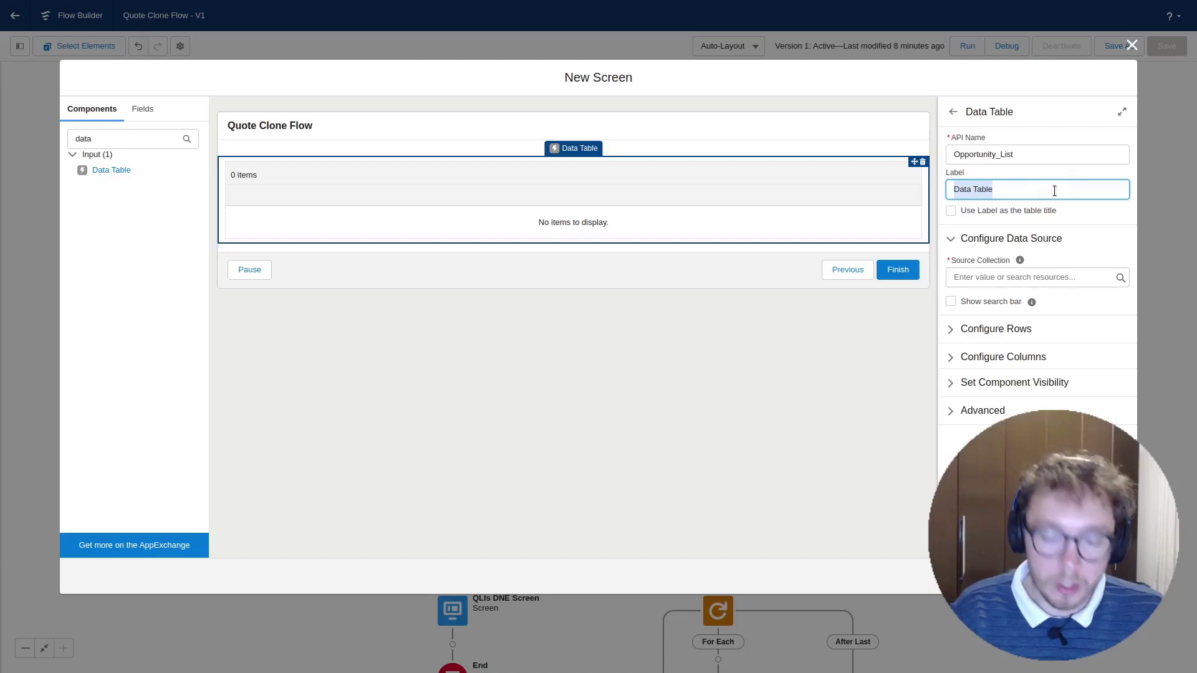
text(Opportunities)
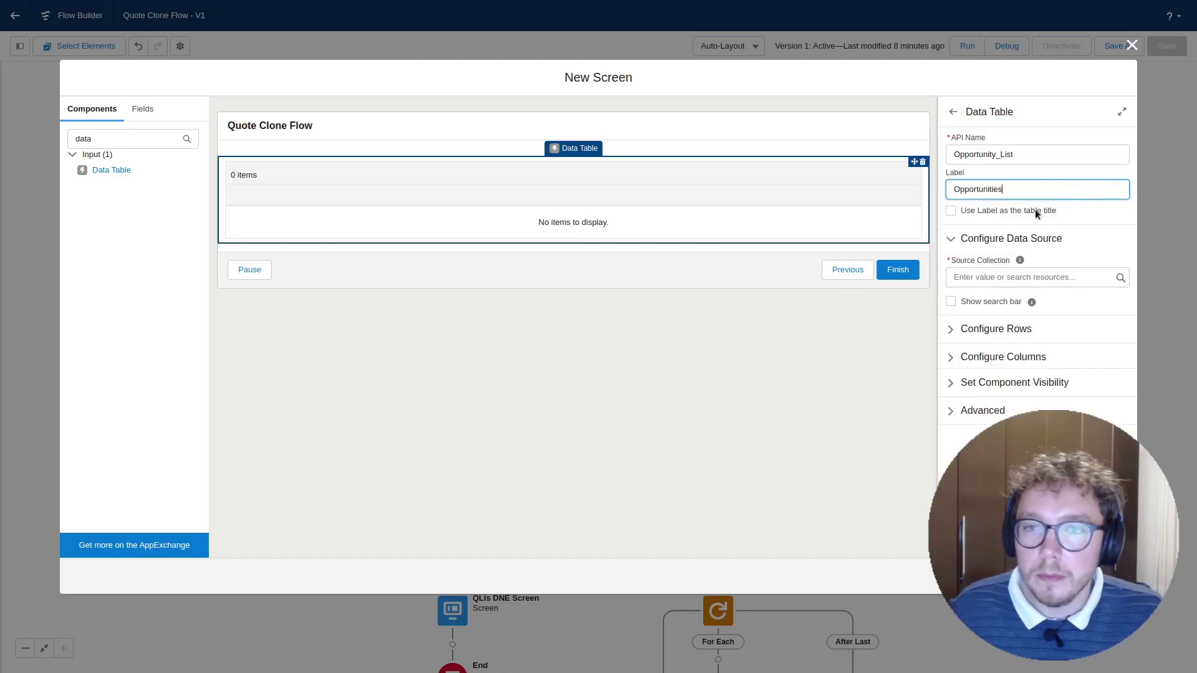
click(1036, 211)
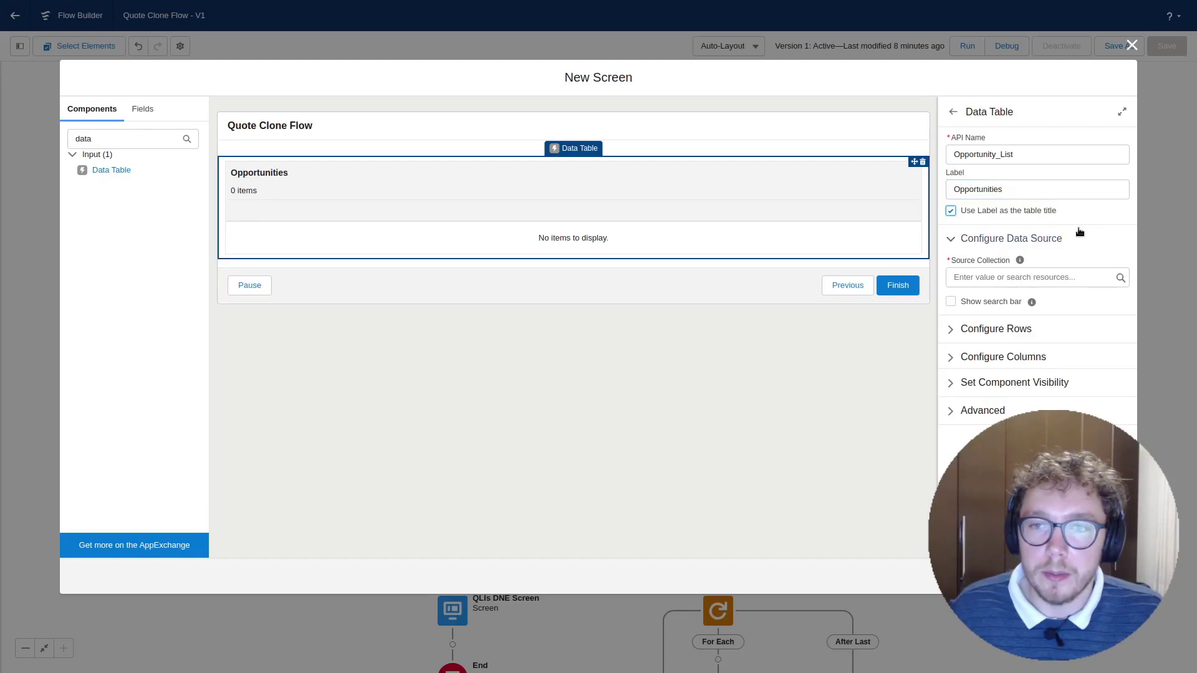
Set the table's source collection to Opportunities from Get_Opportunities and show the search bar.
click(1059, 277)
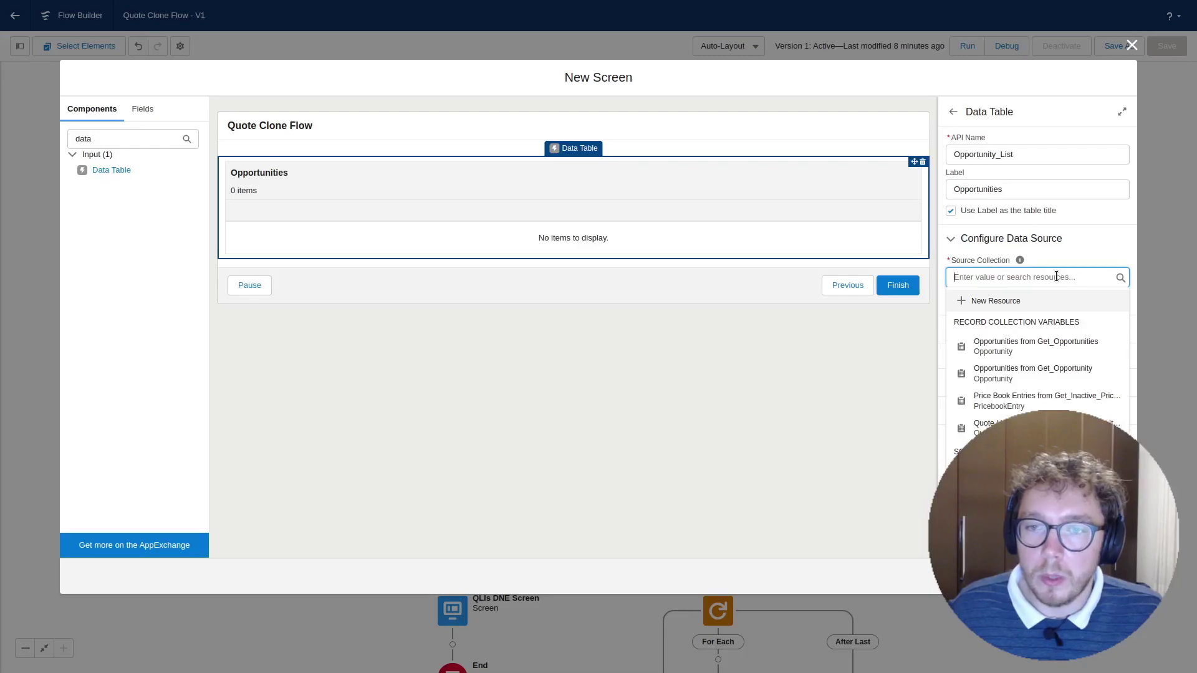
click(1068, 348)
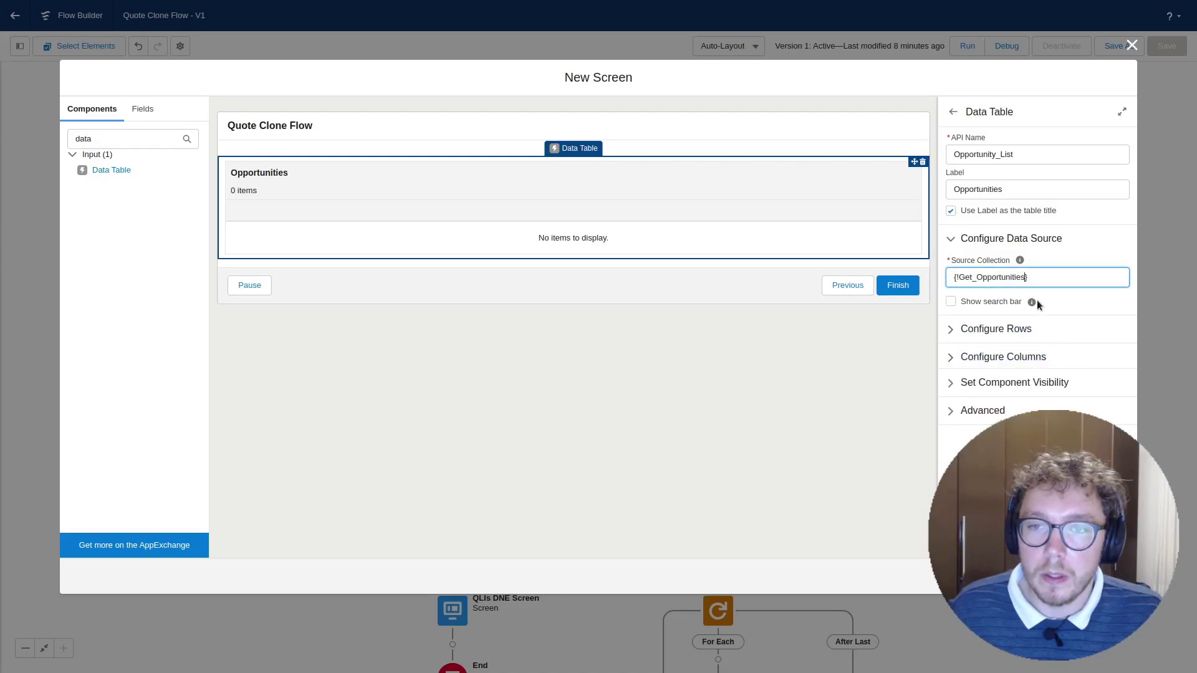
click(1012, 302)
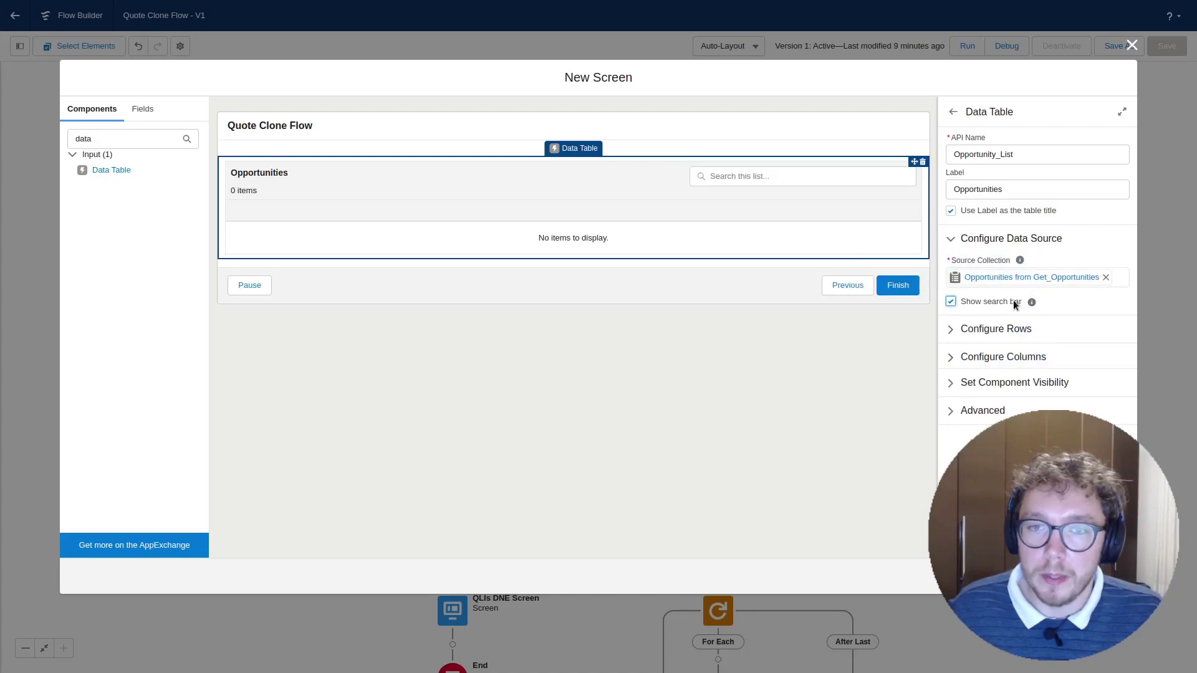
Configure the table rows for single, required selection with Opportunities from Get_Opportunity as the default selection.
click(1028, 338)
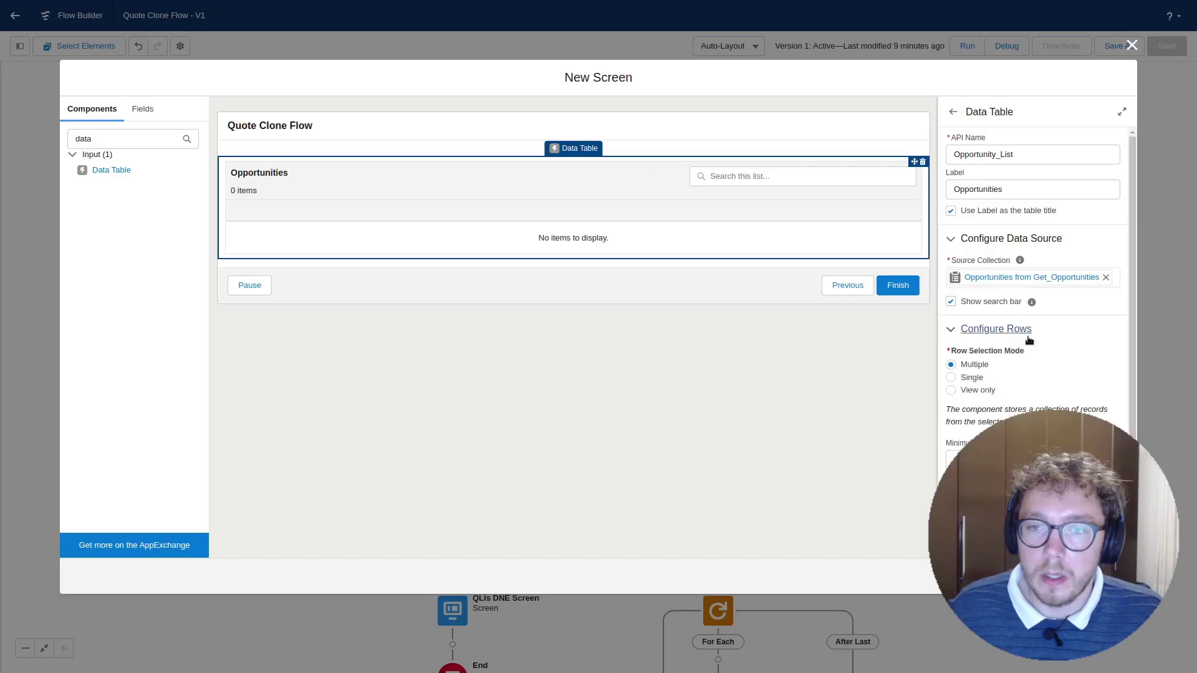
scroll(1029, 339, down, 1)
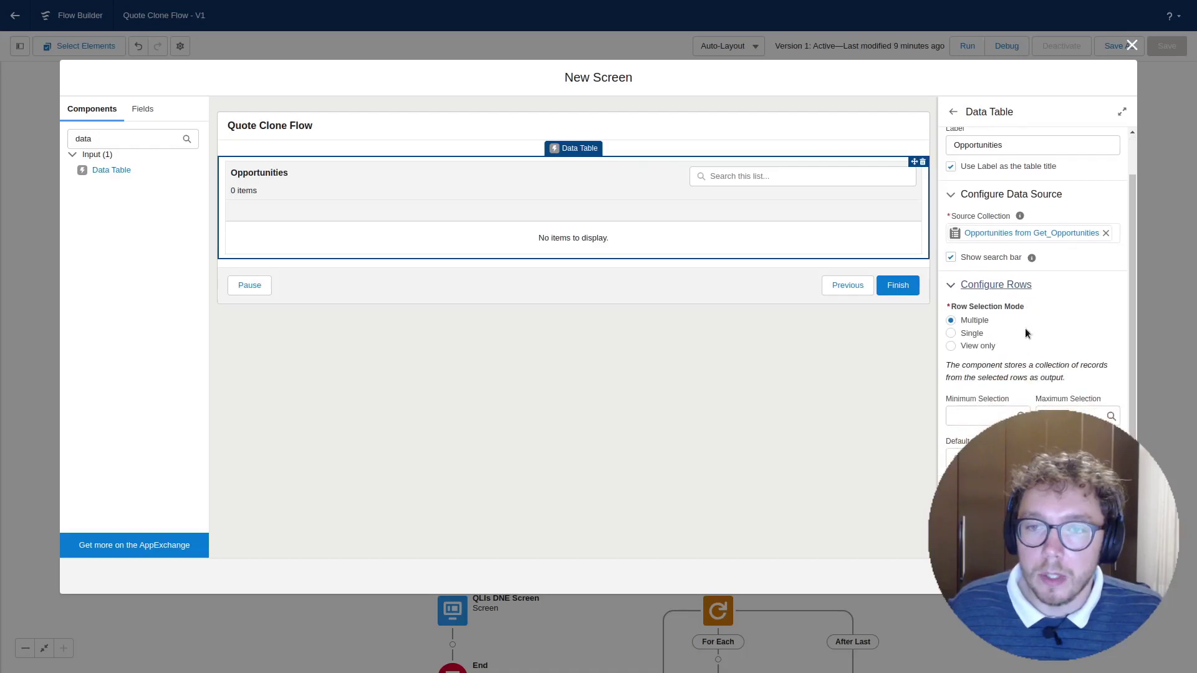
click(964, 331)
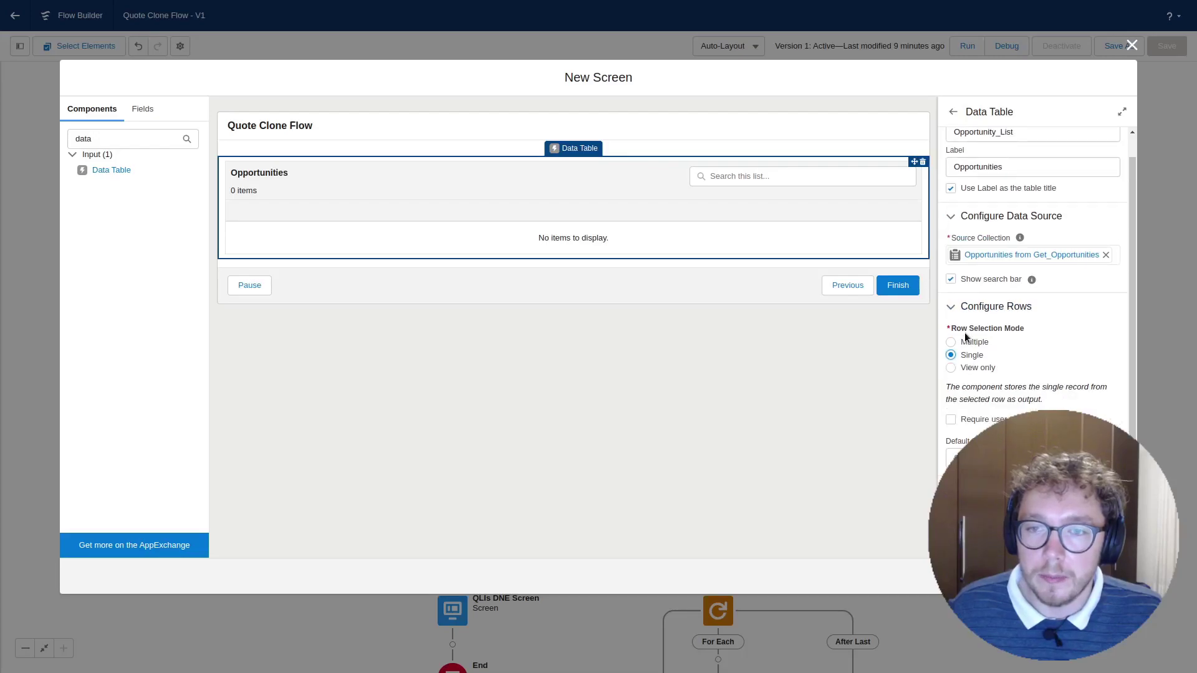
click(950, 420)
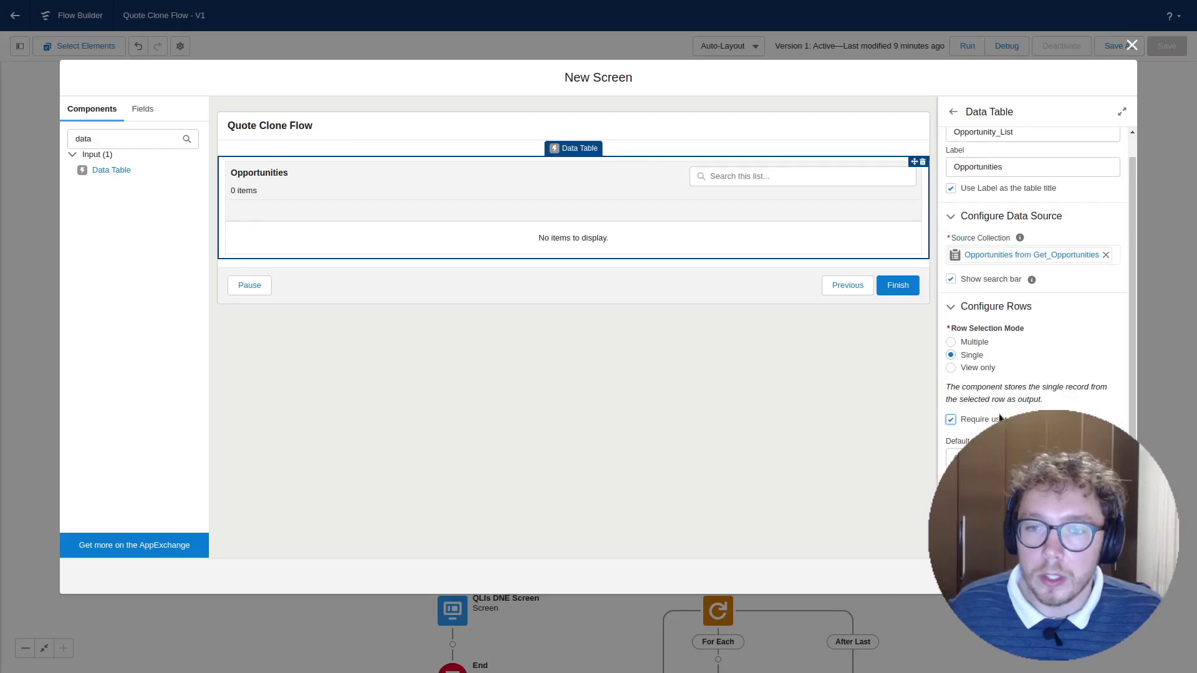
click(1023, 458)
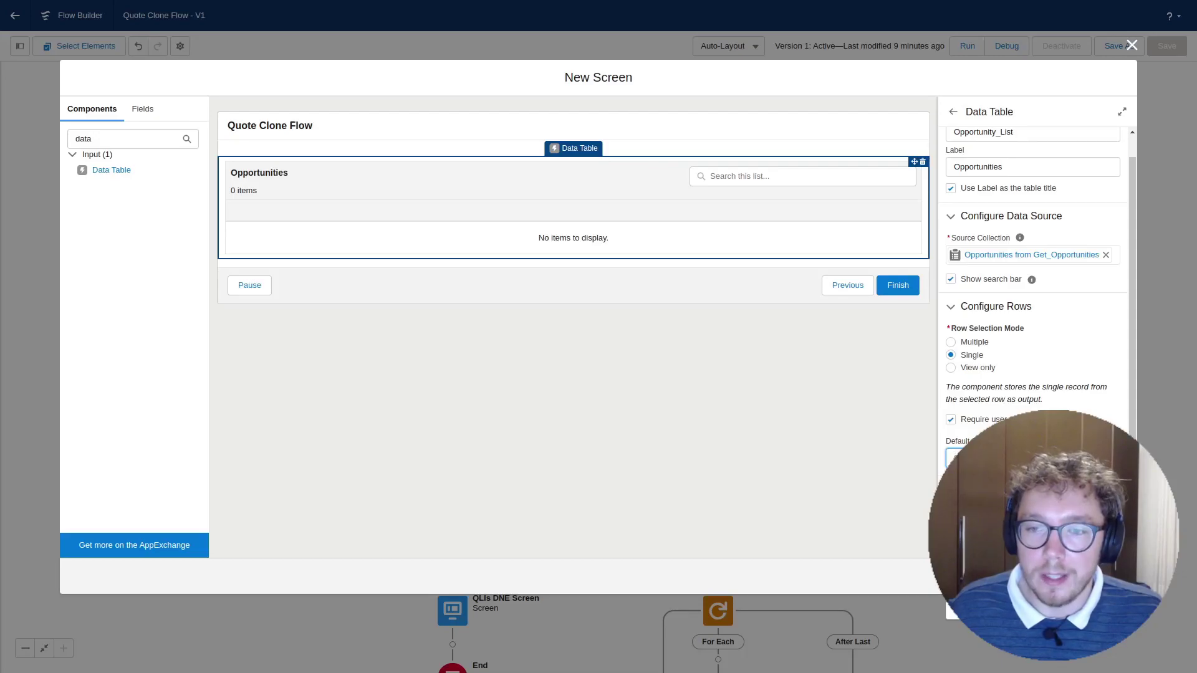
Add a column to the data table with Name as its source field.
scroll(1003, 375, down, 3)
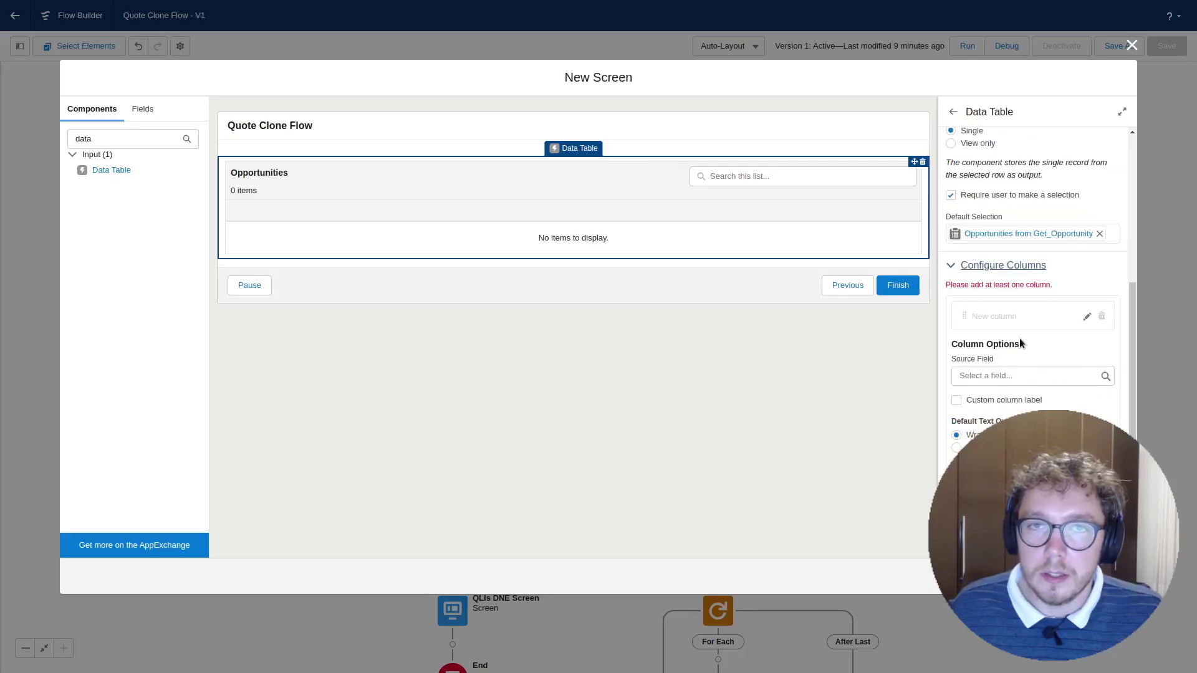
click(1008, 375)
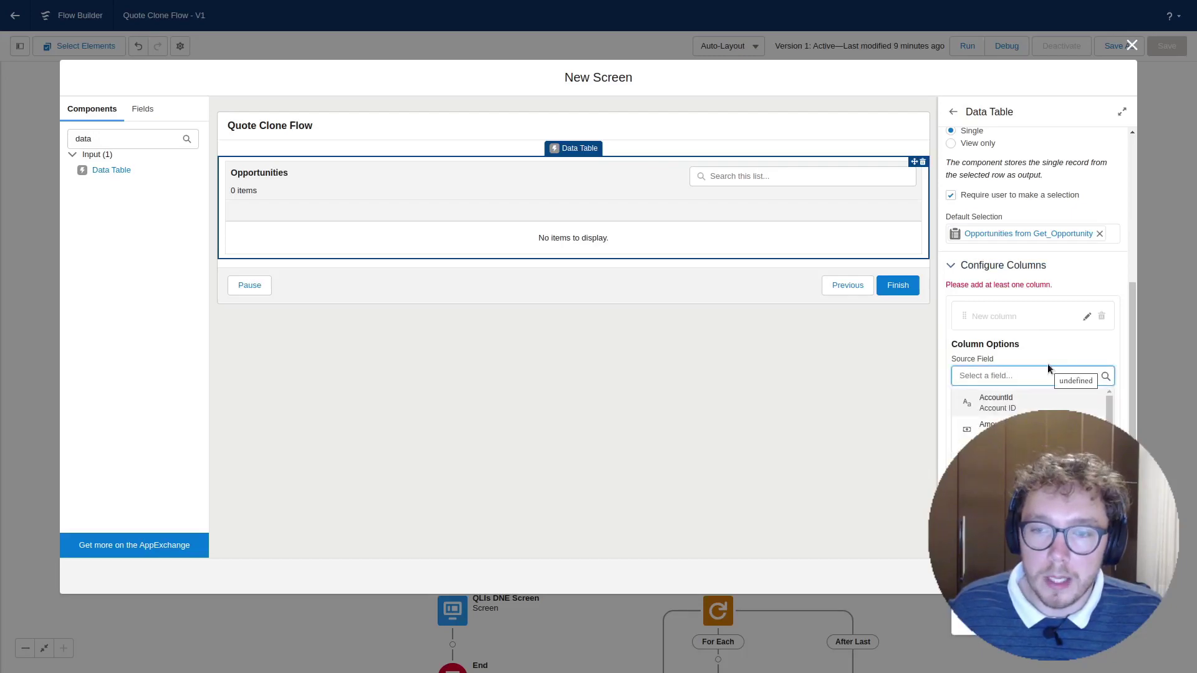
text(name)
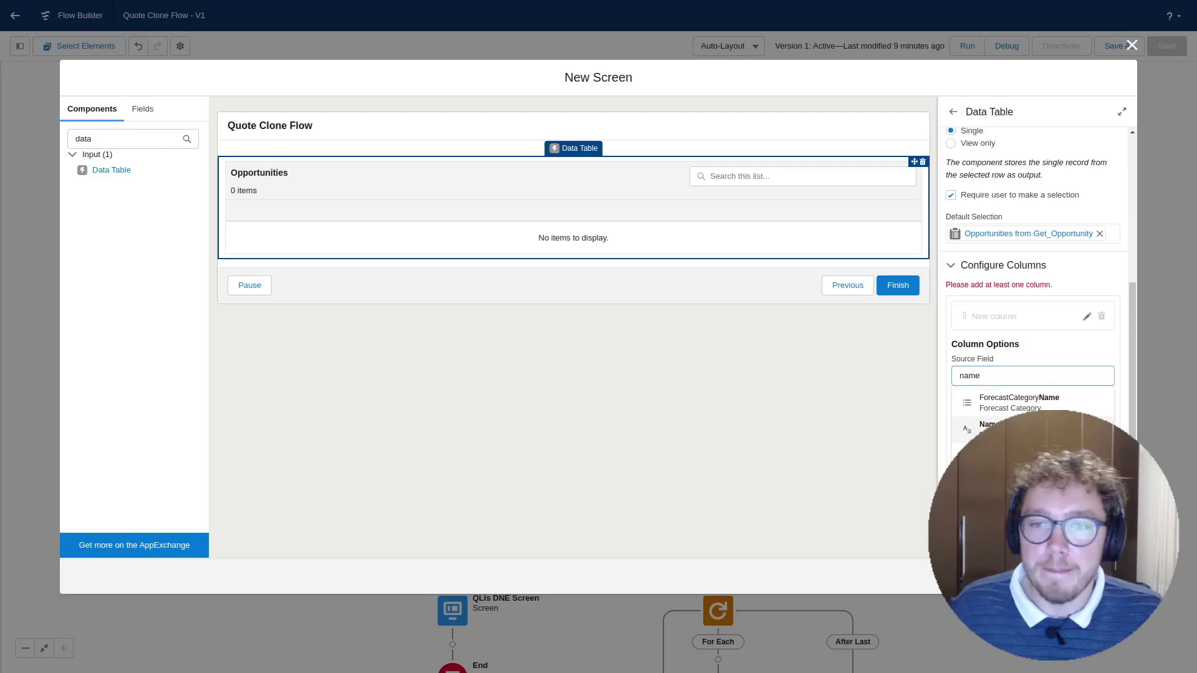
click(986, 426)
click(1083, 472)
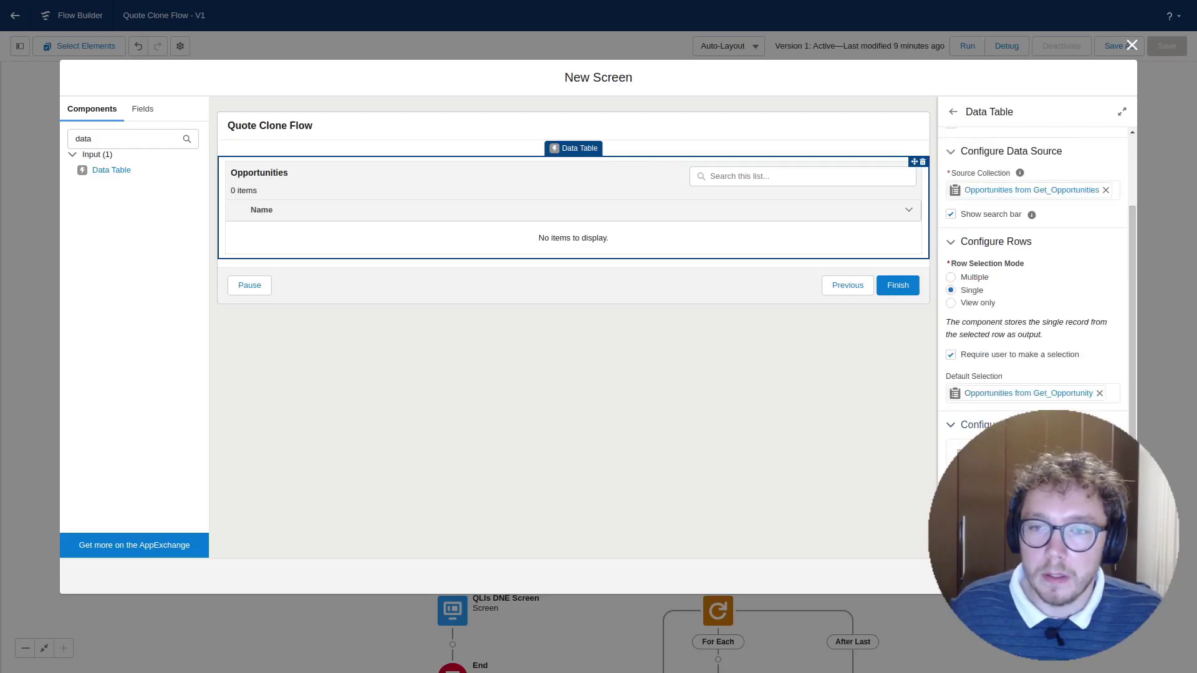
Add a second column to the data table showing the opportunity's Stage.
click(986, 485)
scroll(1012, 376, down, 3)
click(1008, 357)
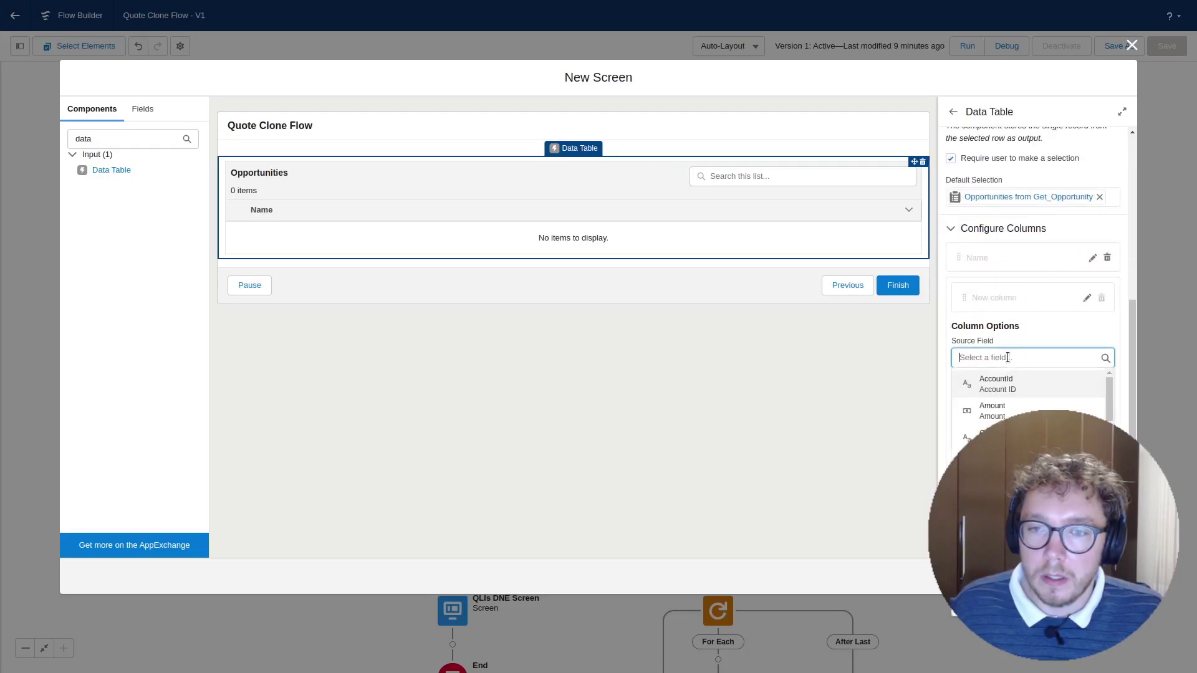
text(stage)
click(991, 409)
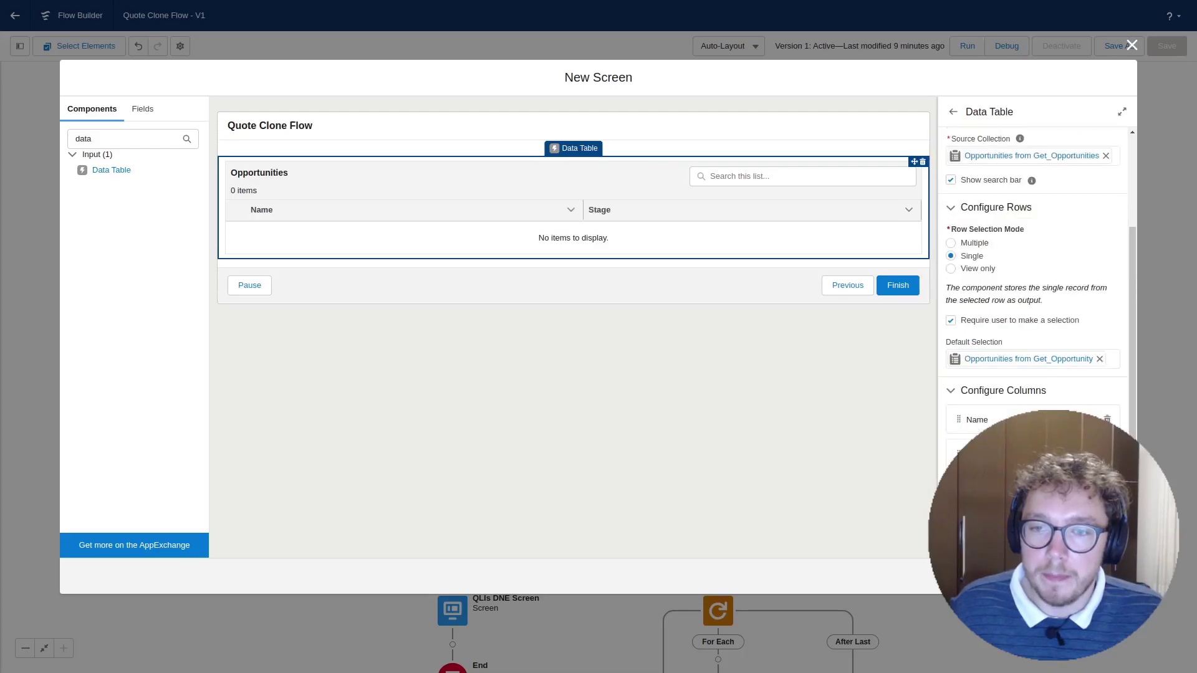
Add Close Date and Amount columns to the data table after the Stage column.
click(986, 485)
scroll(1006, 366, down, 3)
click(1006, 361)
text(close)
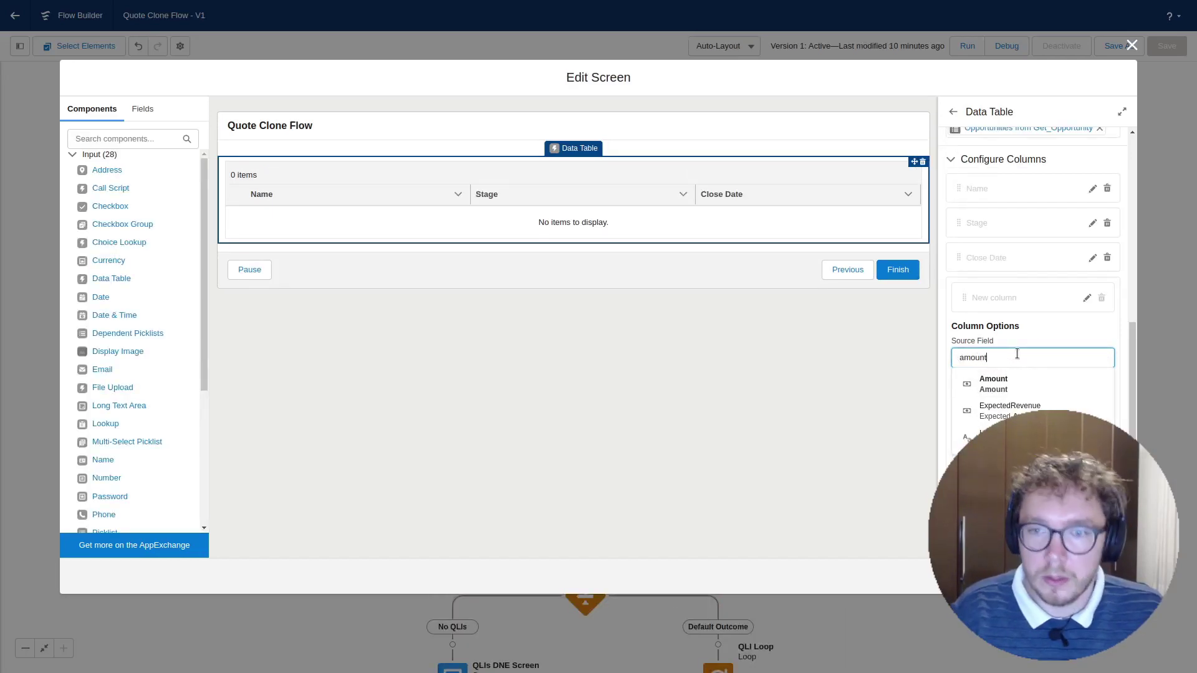
click(999, 384)
click(1095, 454)
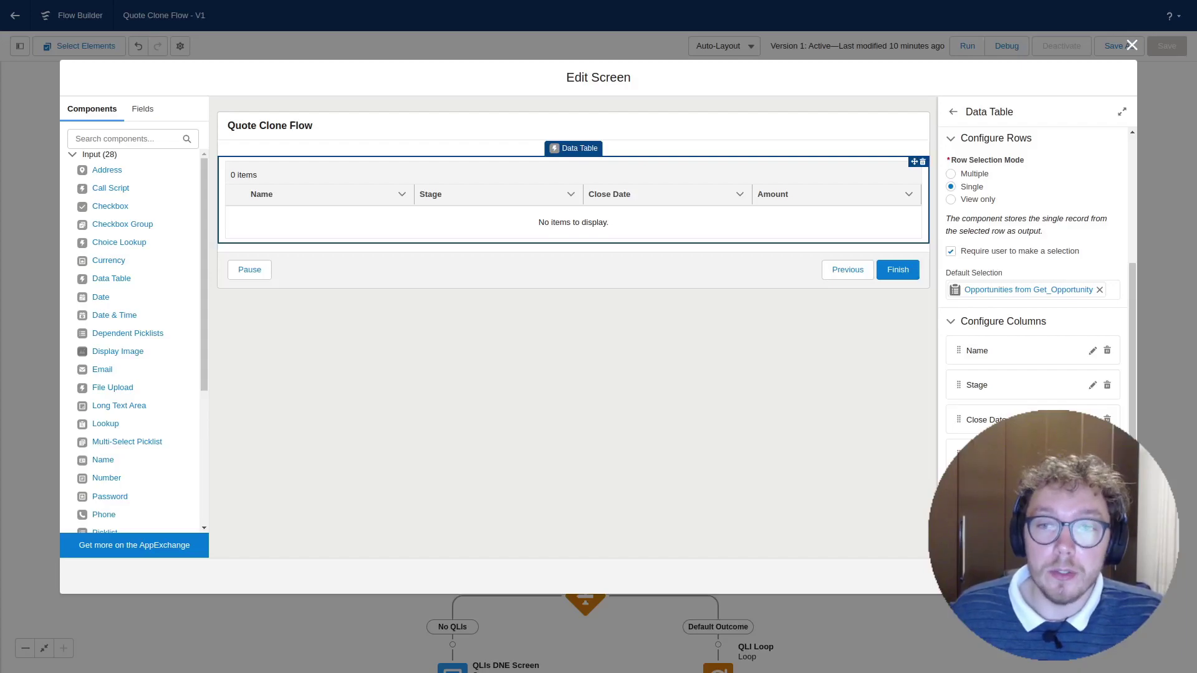
Enable manual variable assignment for the Opportunities data table's output and close the screen editor.
click(952, 113)
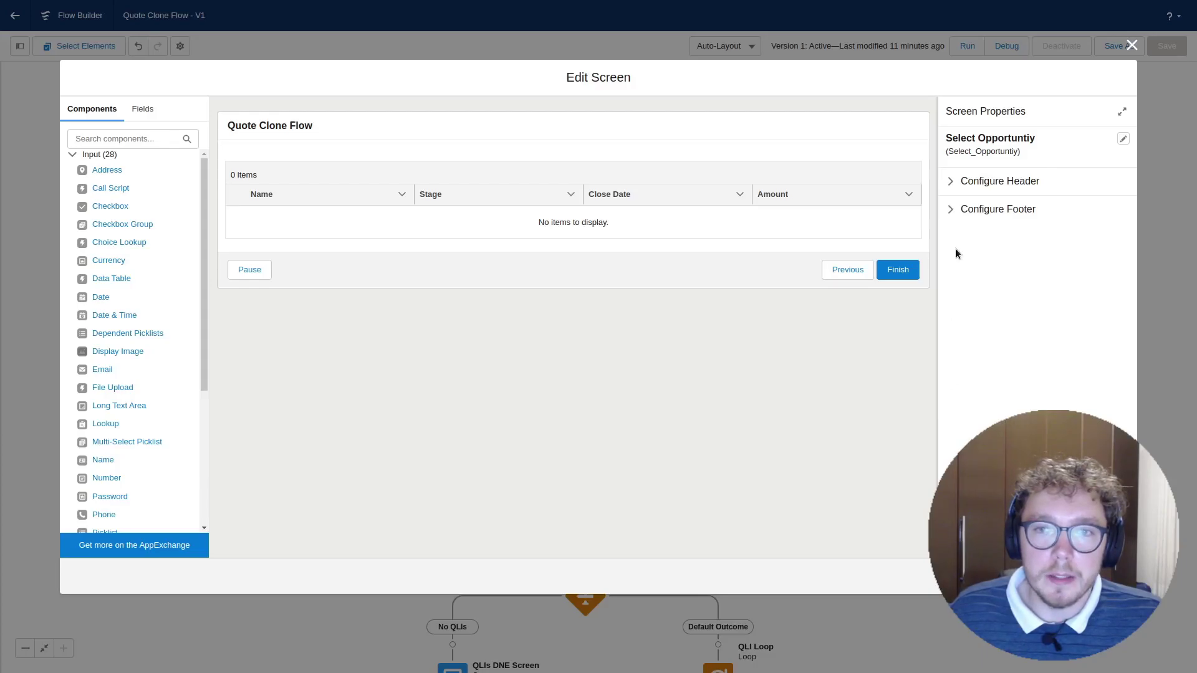
click(647, 191)
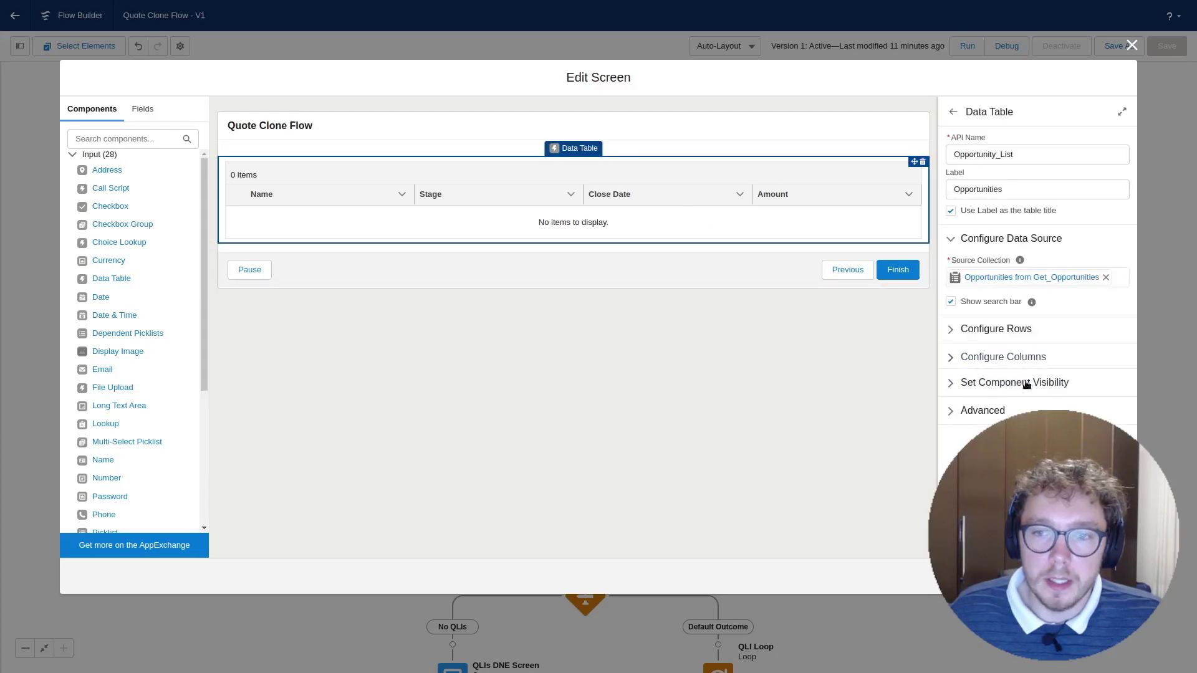
click(982, 409)
scroll(1063, 367, down, 2)
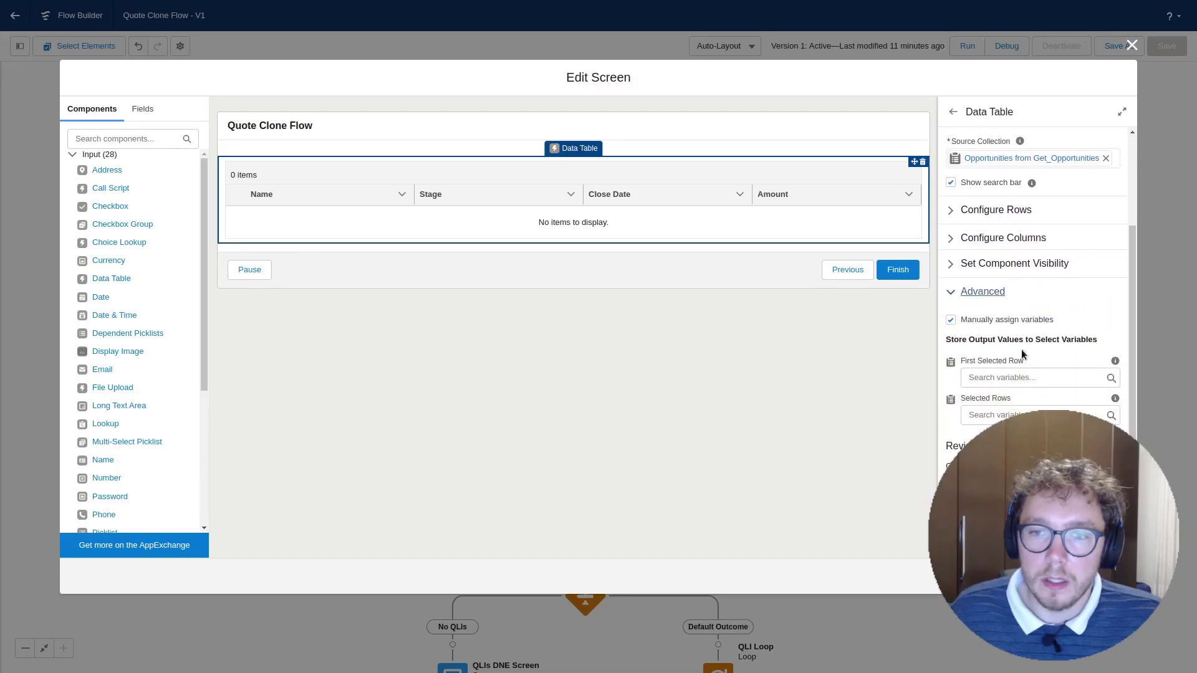
click(1010, 372)
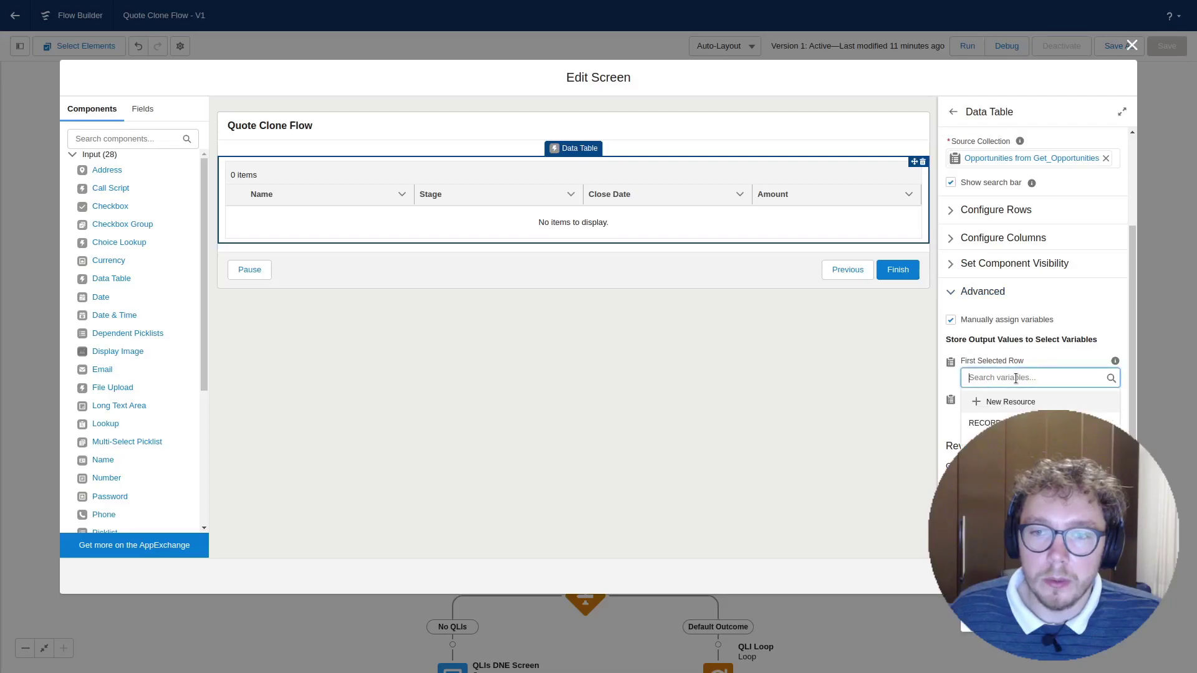
click(1036, 358)
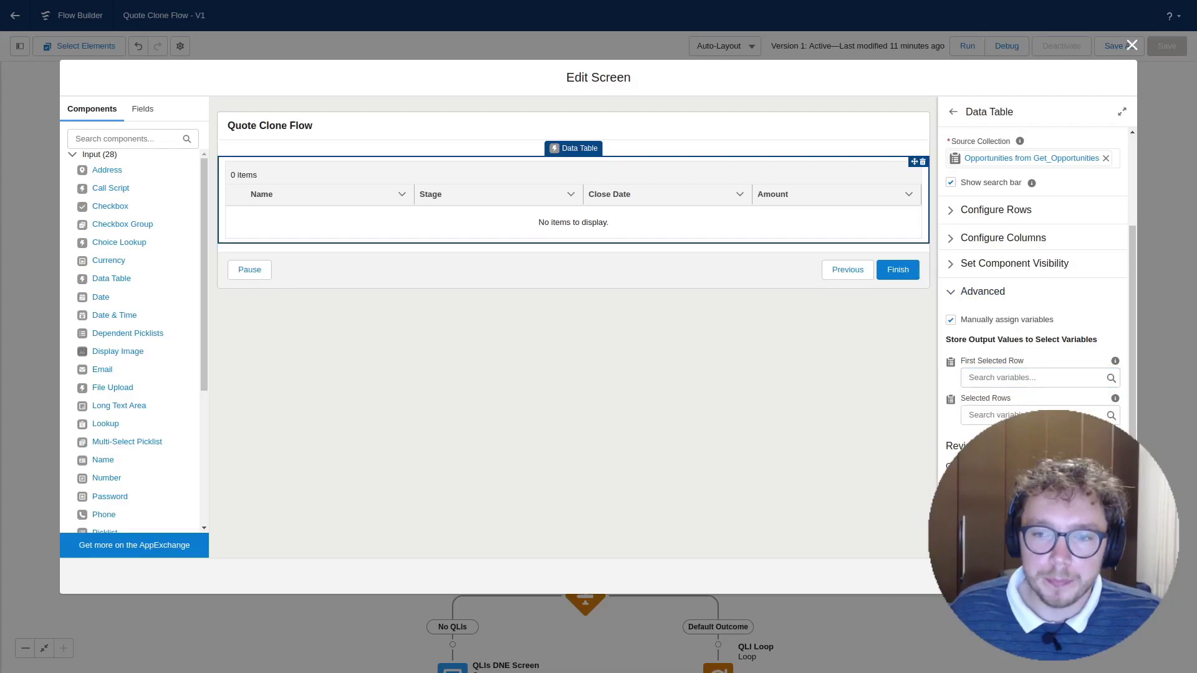
click(1065, 576)
Create a new variable resource with the API name SelectedOpportunity.
click(20, 54)
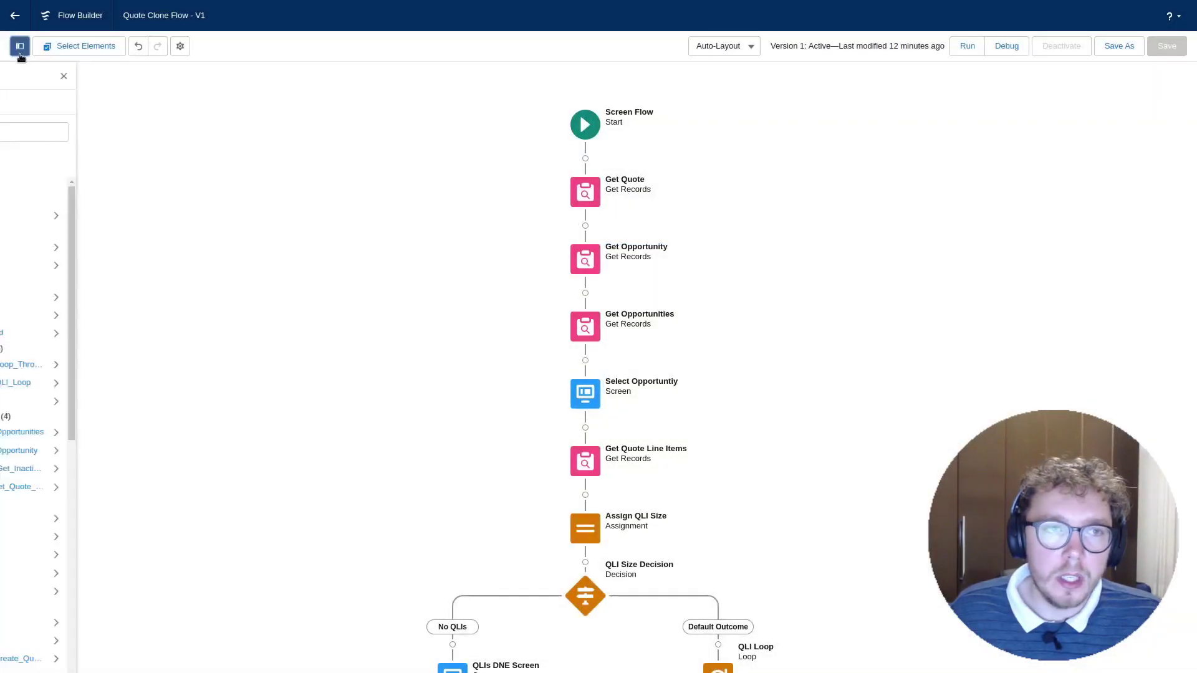
click(45, 159)
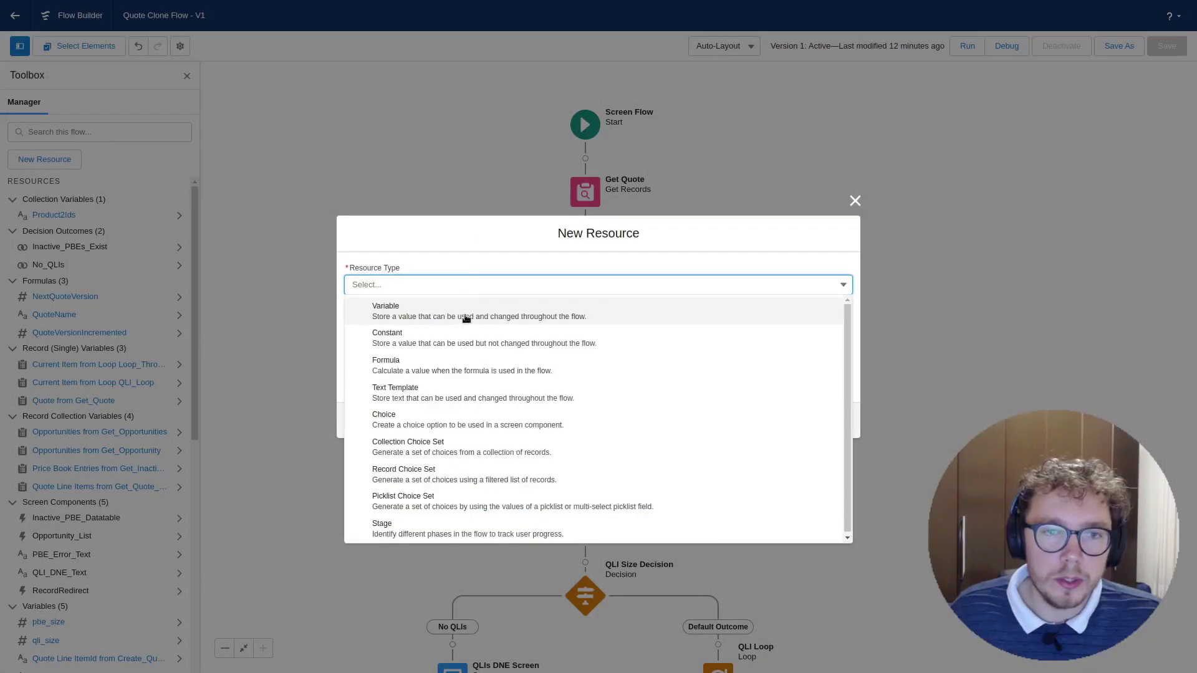
click(468, 317)
click(446, 311)
text(SelectedO)
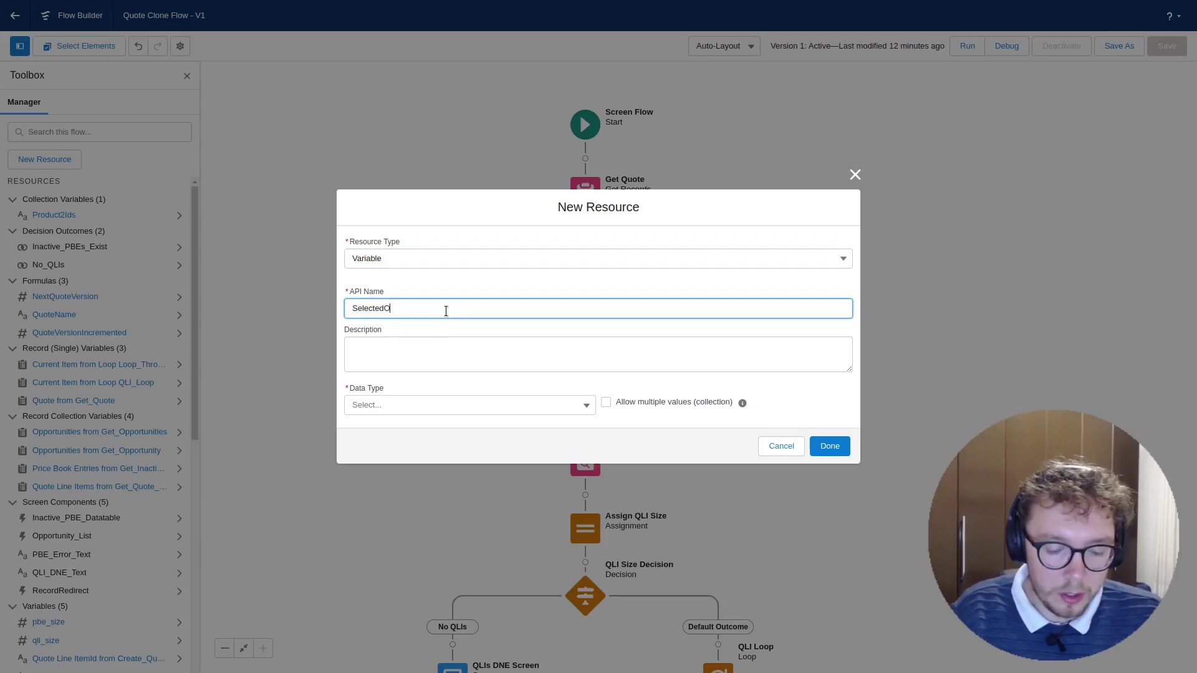
text(pportunity)
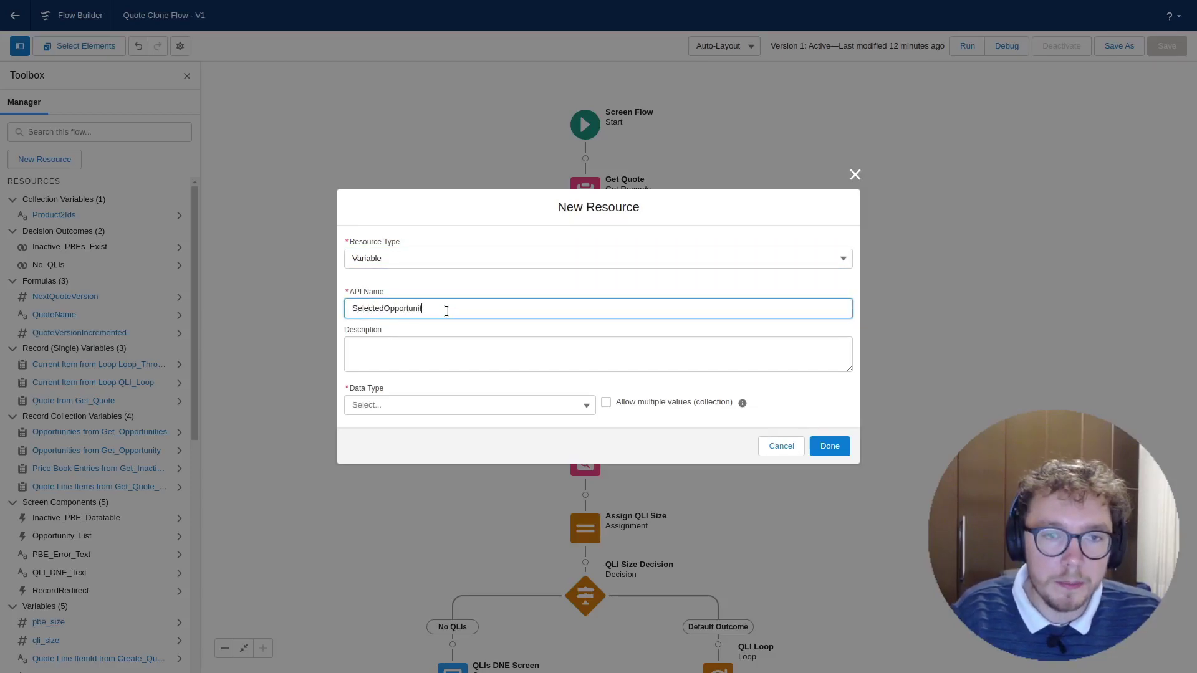
key(Tab)
key(Tab)
Set the variable's data type to Record with Opportunity as its object and save the resource.
click(382, 406)
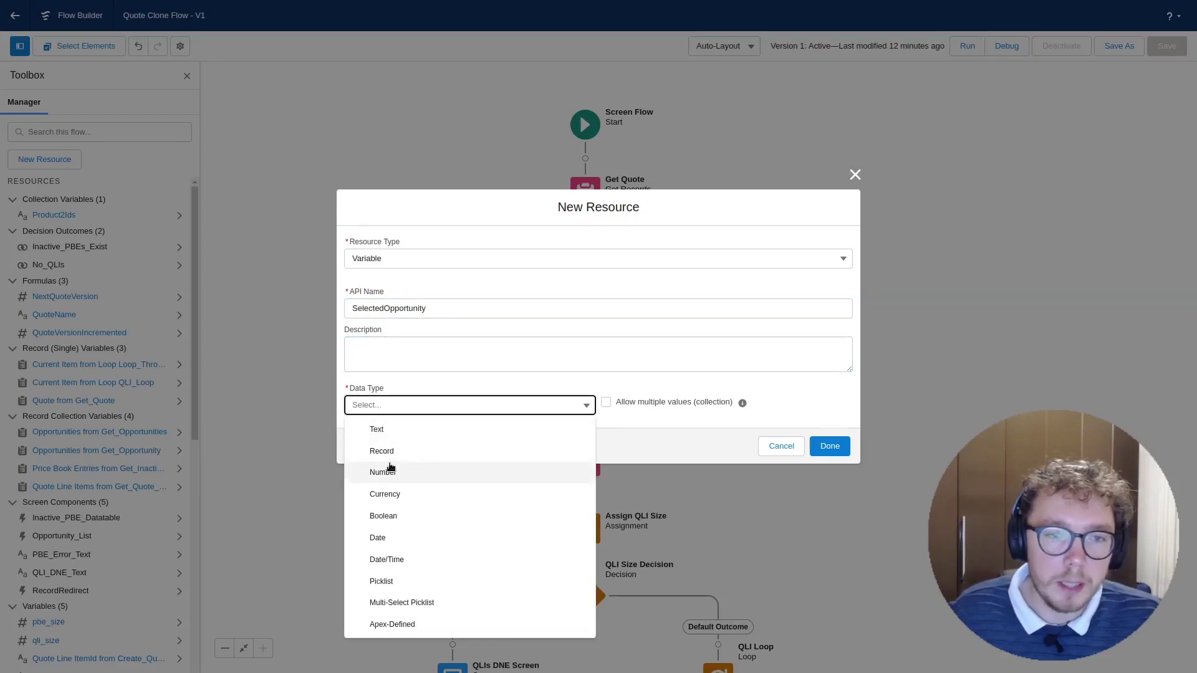
click(392, 451)
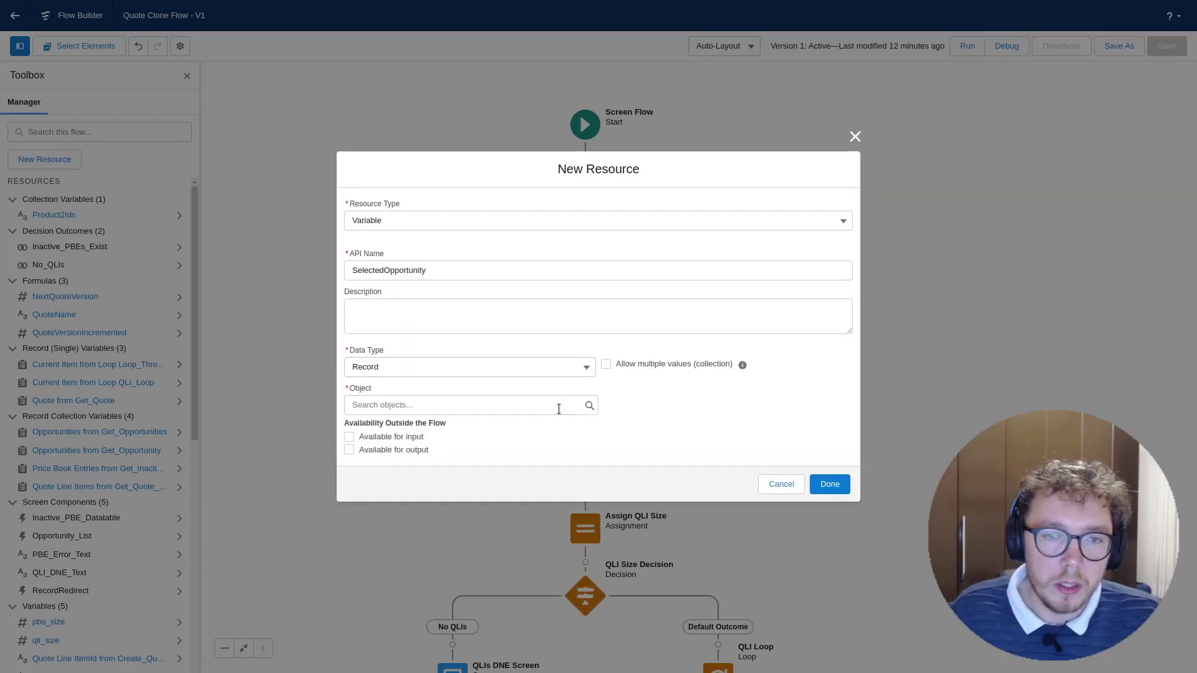
click(558, 406)
text(opp)
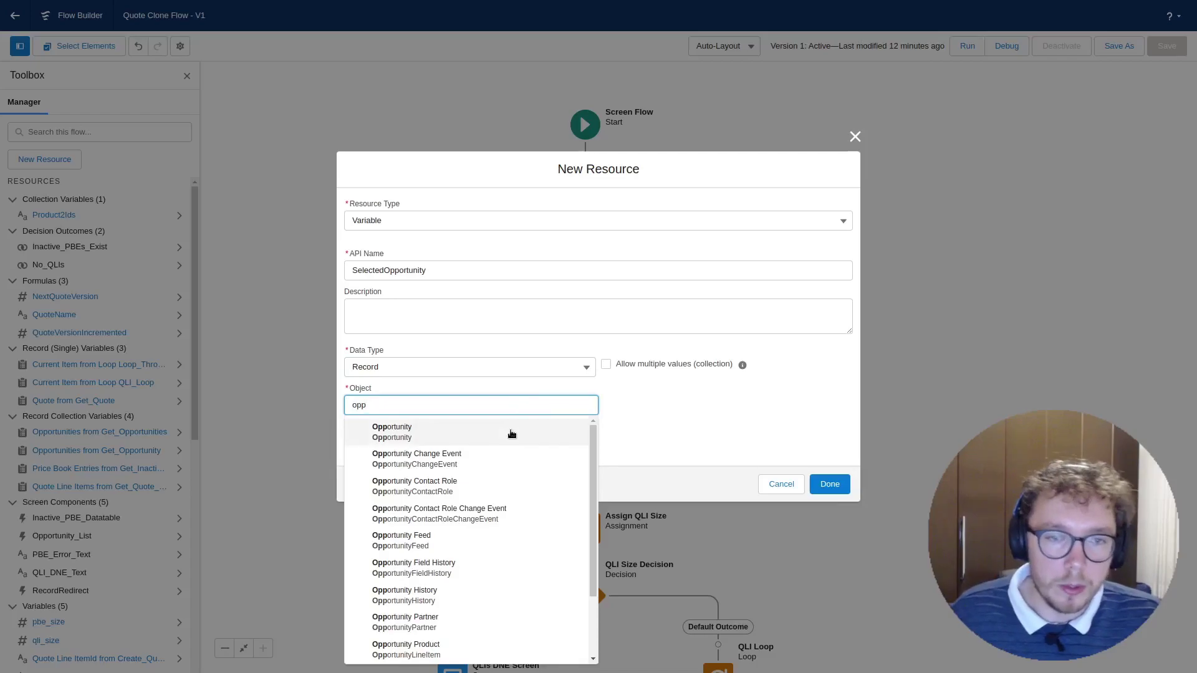
click(508, 430)
click(827, 484)
Store the first selected row of the Select Opportunity screen's data table in the SelectedOpportunity variable.
click(585, 393)
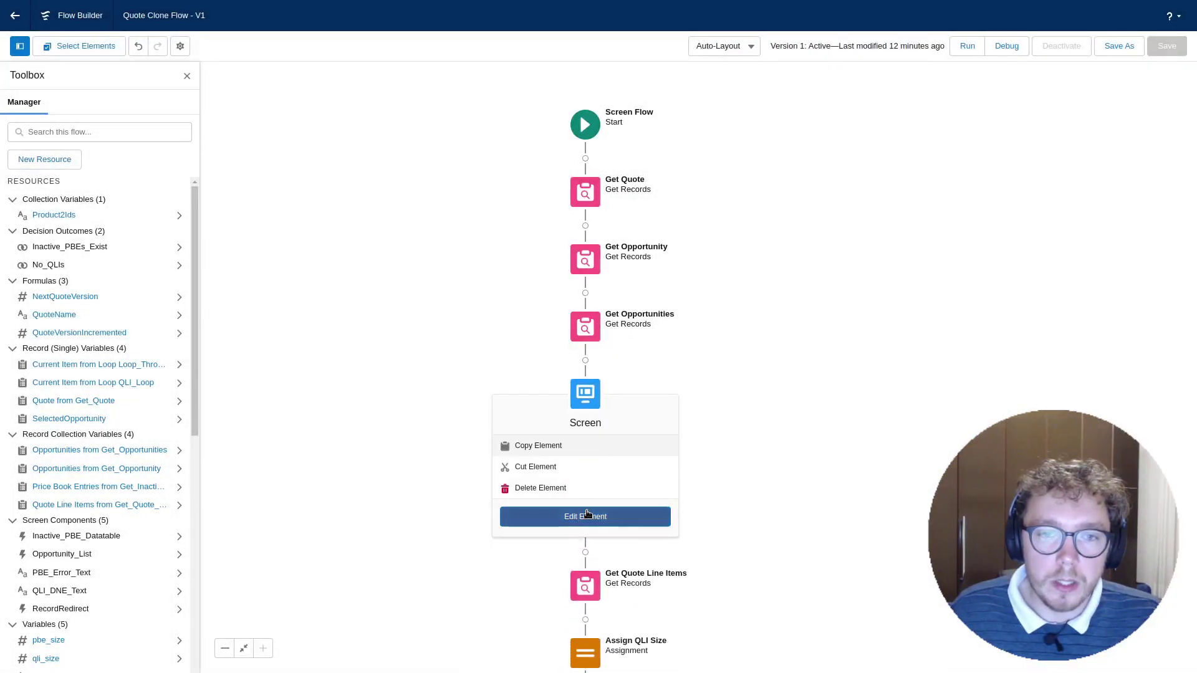
click(585, 512)
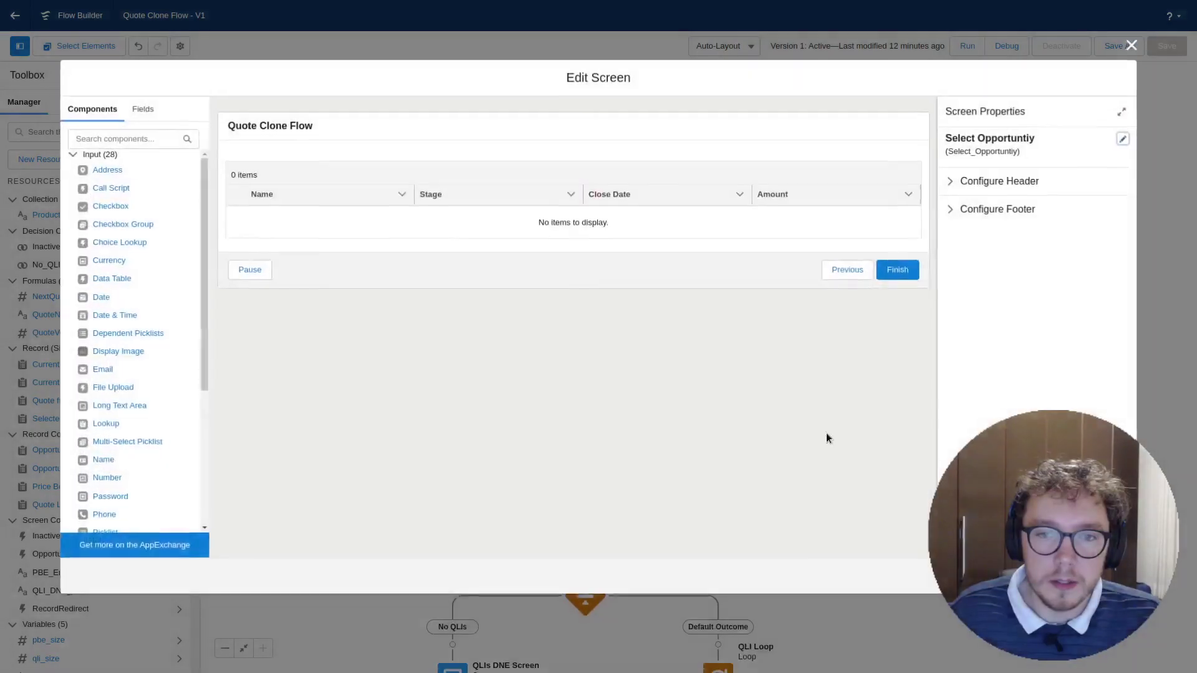
click(702, 222)
click(1004, 410)
scroll(1000, 361, down, 2)
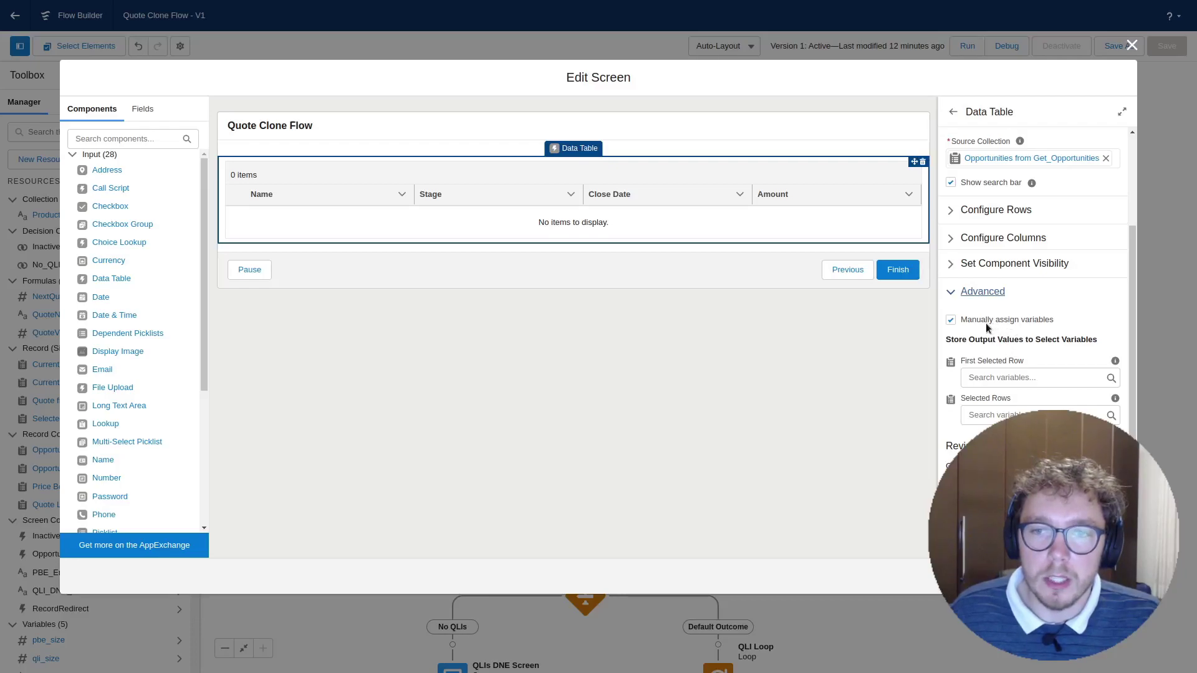
click(1011, 376)
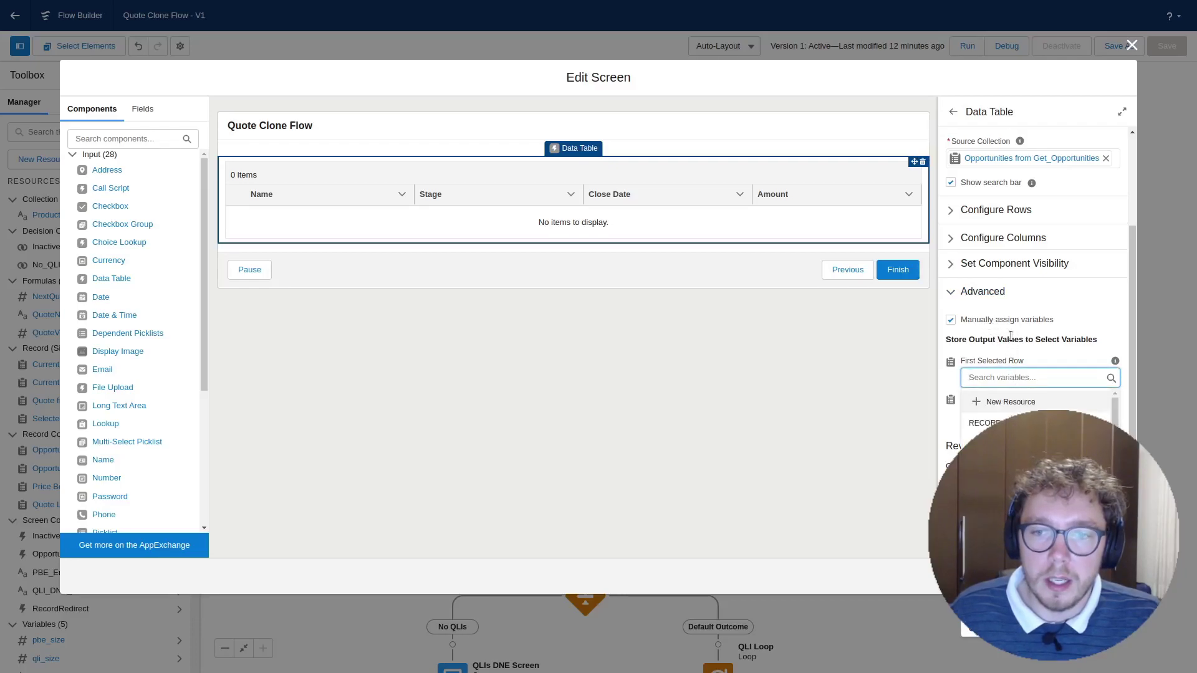
scroll(1022, 498, down, 1)
click(1022, 521)
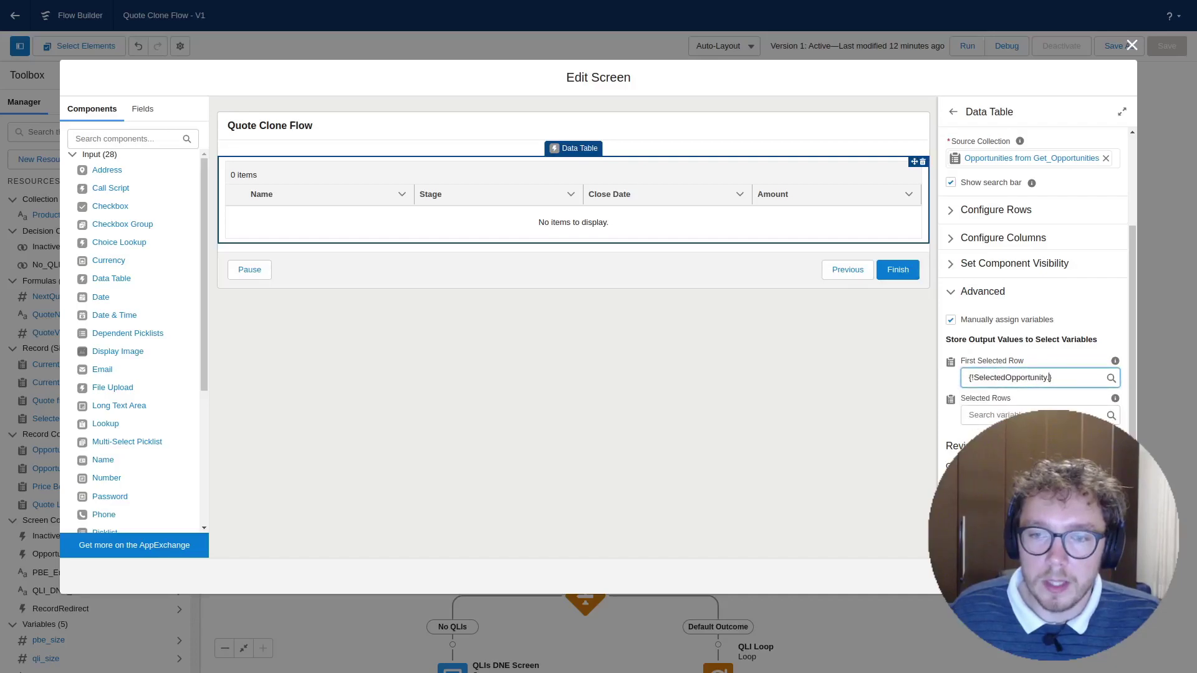
click(1047, 443)
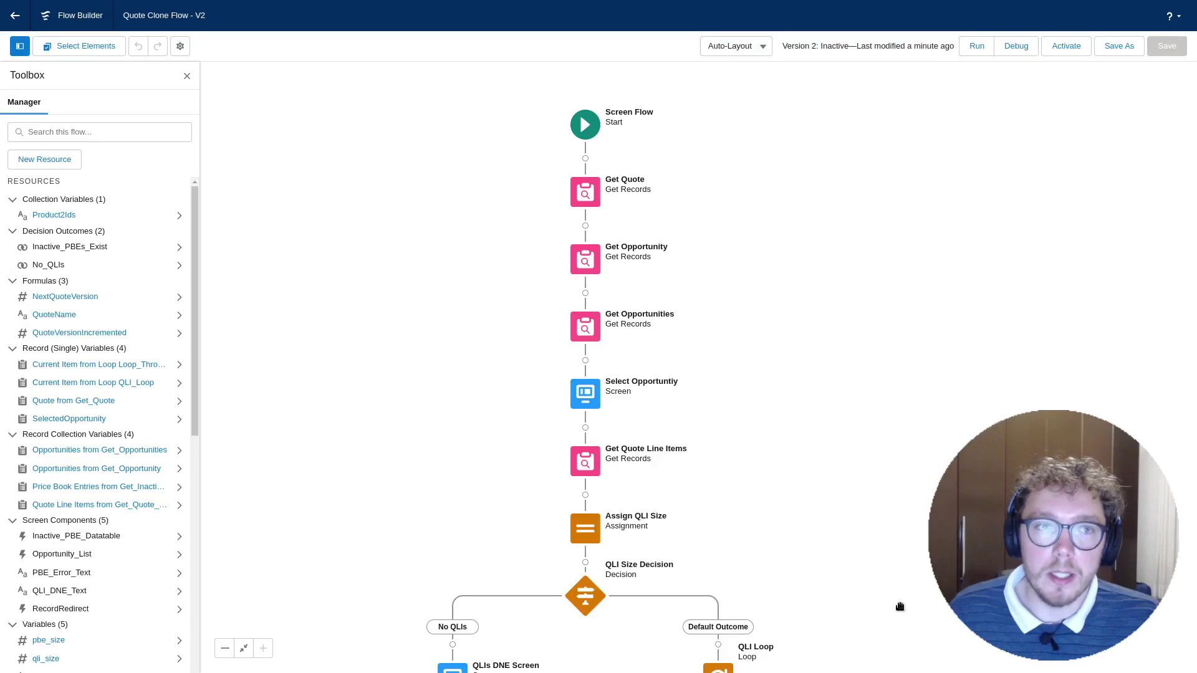
Set the OpportunityId value in the Create Quote element to SelectedOpportunity.Id and save the element.
scroll(884, 633, down, 9)
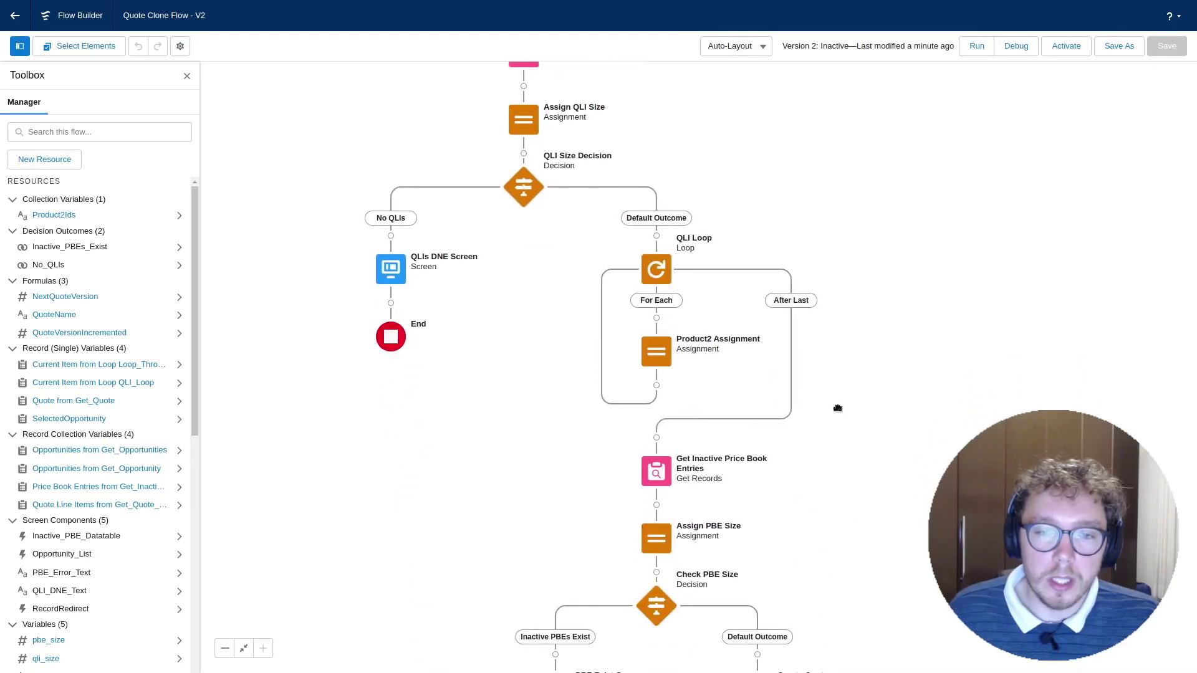
scroll(822, 455, down, 5)
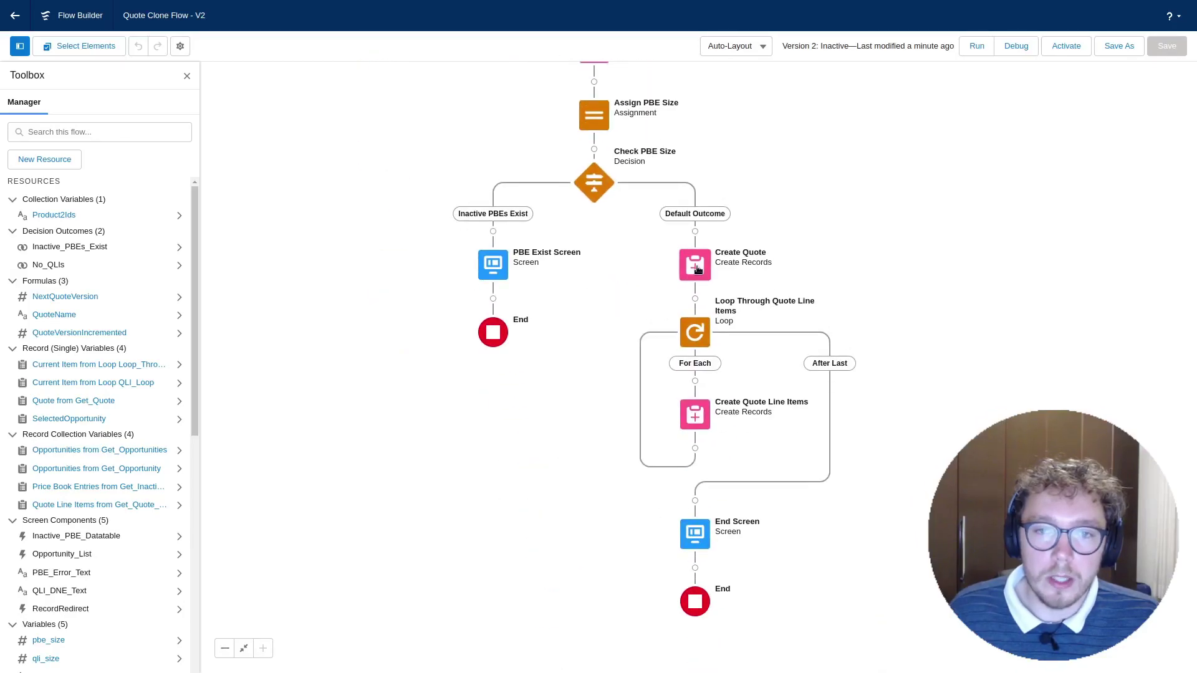
click(695, 265)
click(685, 409)
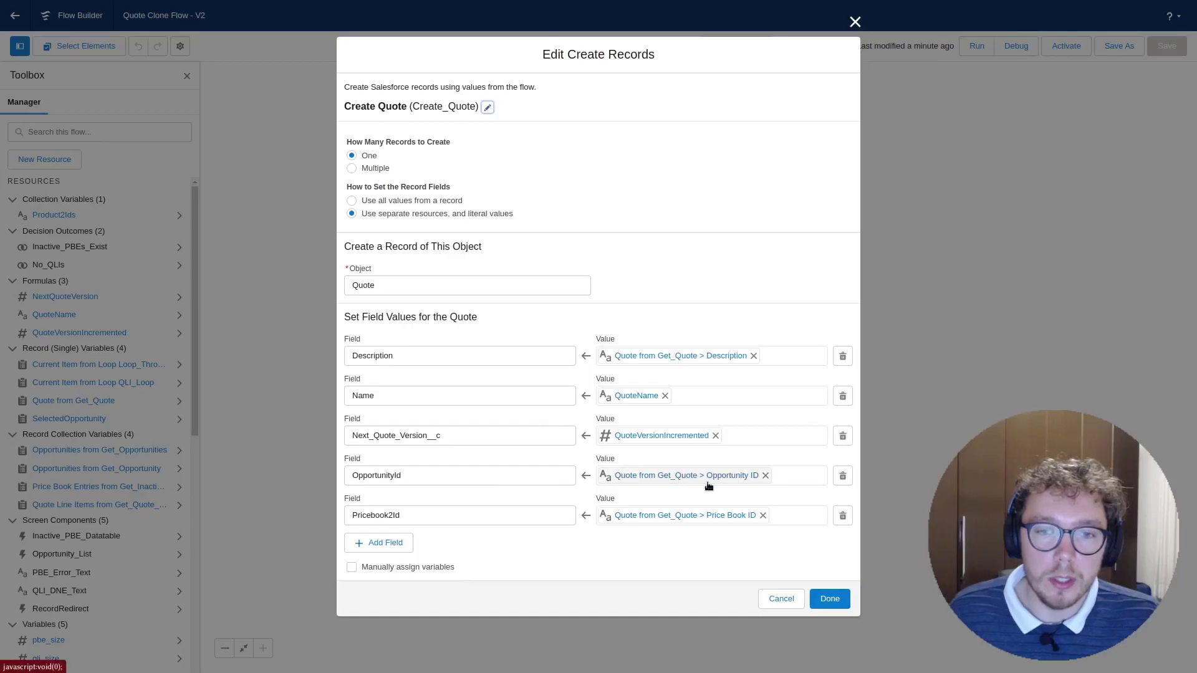
click(736, 477)
key(ctrl+a)
key(BackSpace)
text(sele)
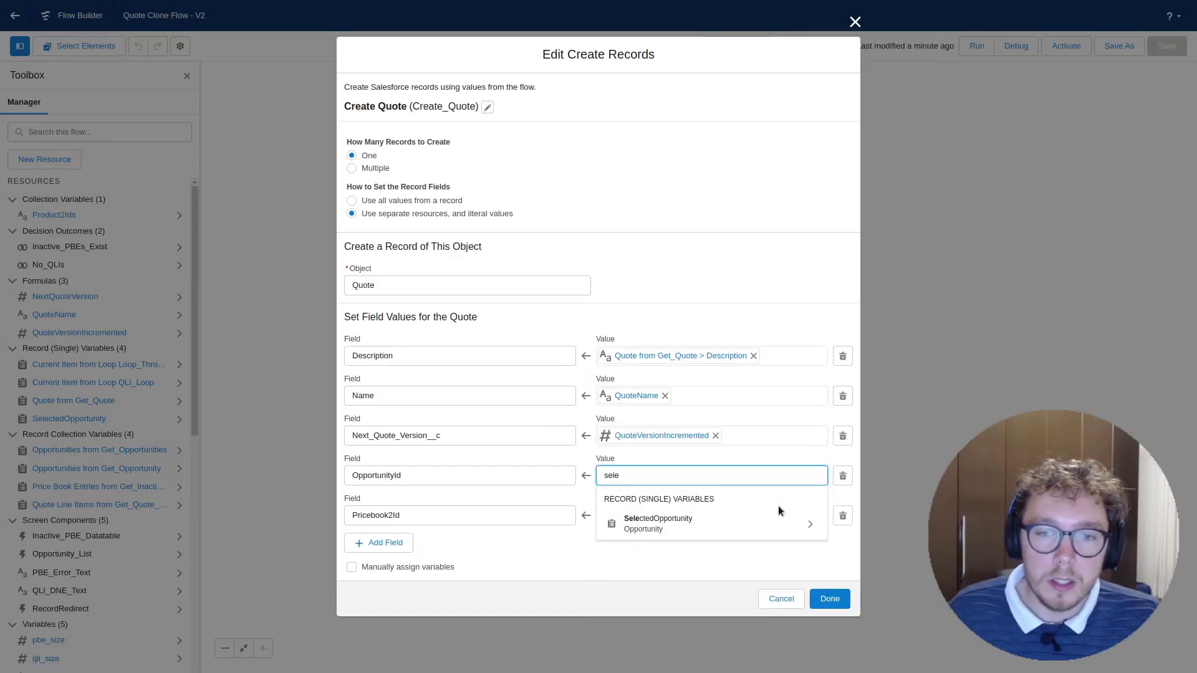
click(763, 517)
text(Id)
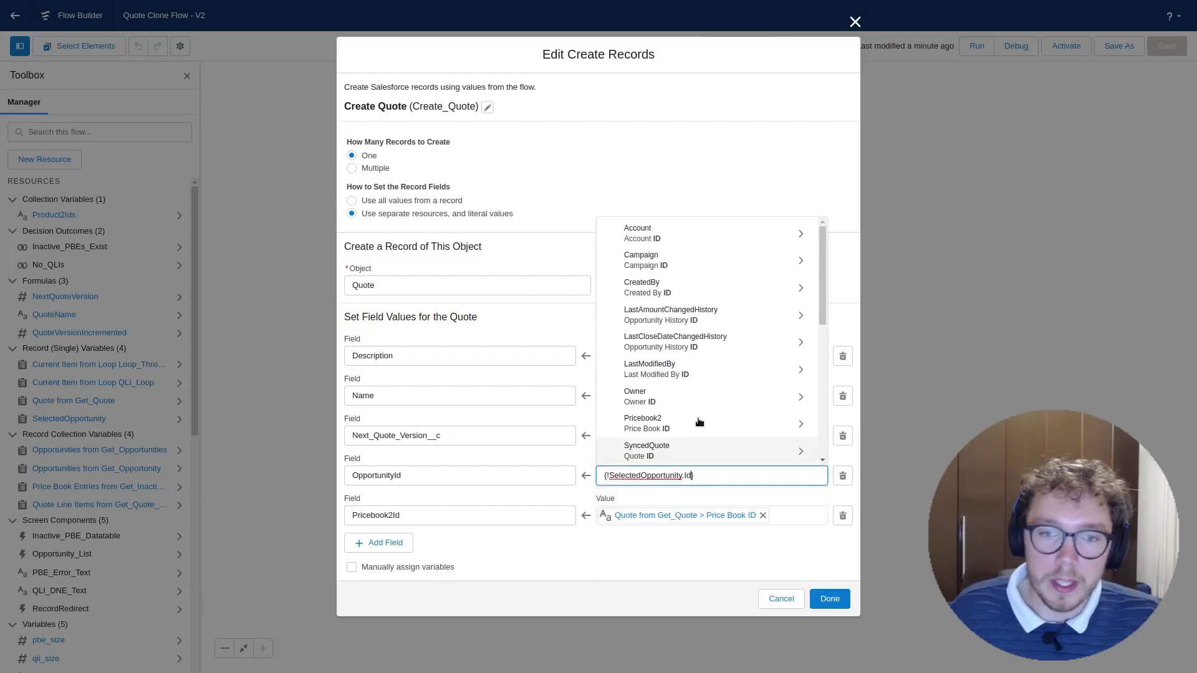
click(683, 318)
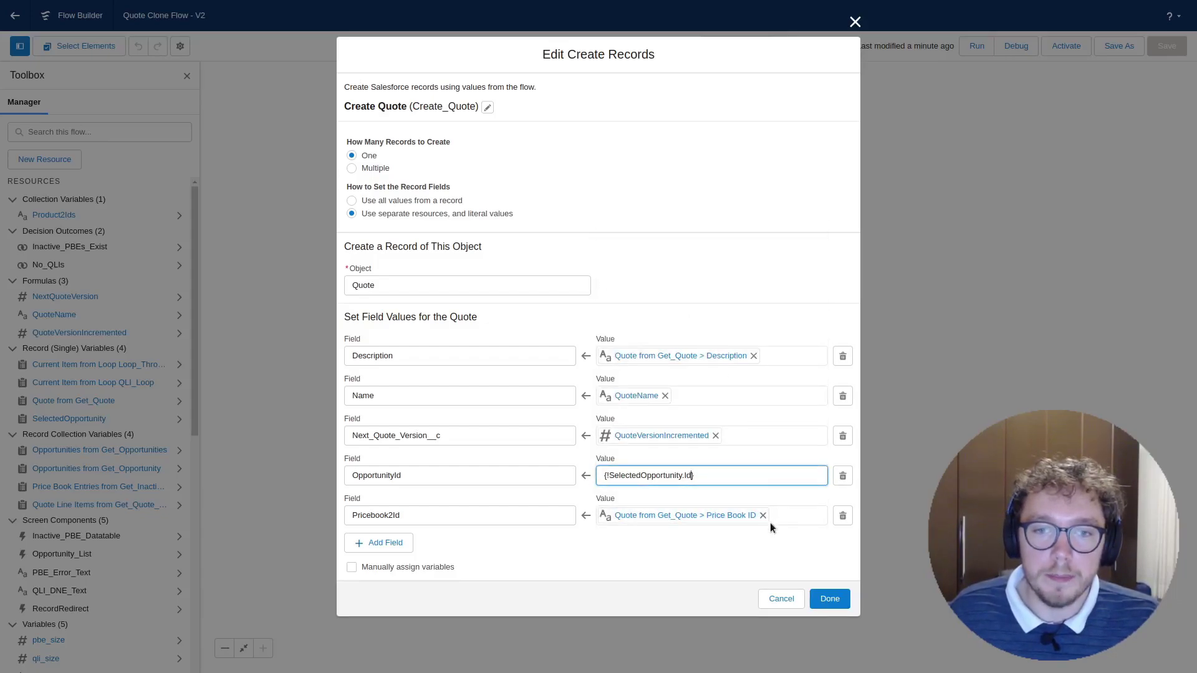
click(840, 598)
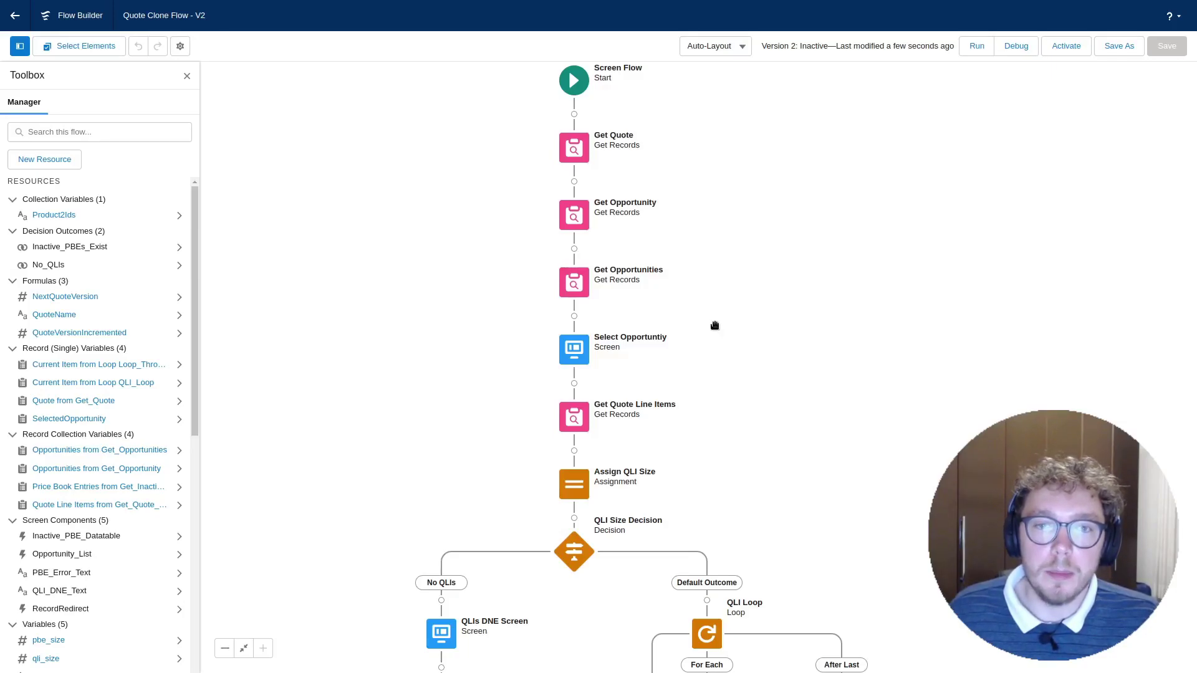
Add a screen element labelled Select Quote Line Items after Get Quote Line Items.
click(574, 451)
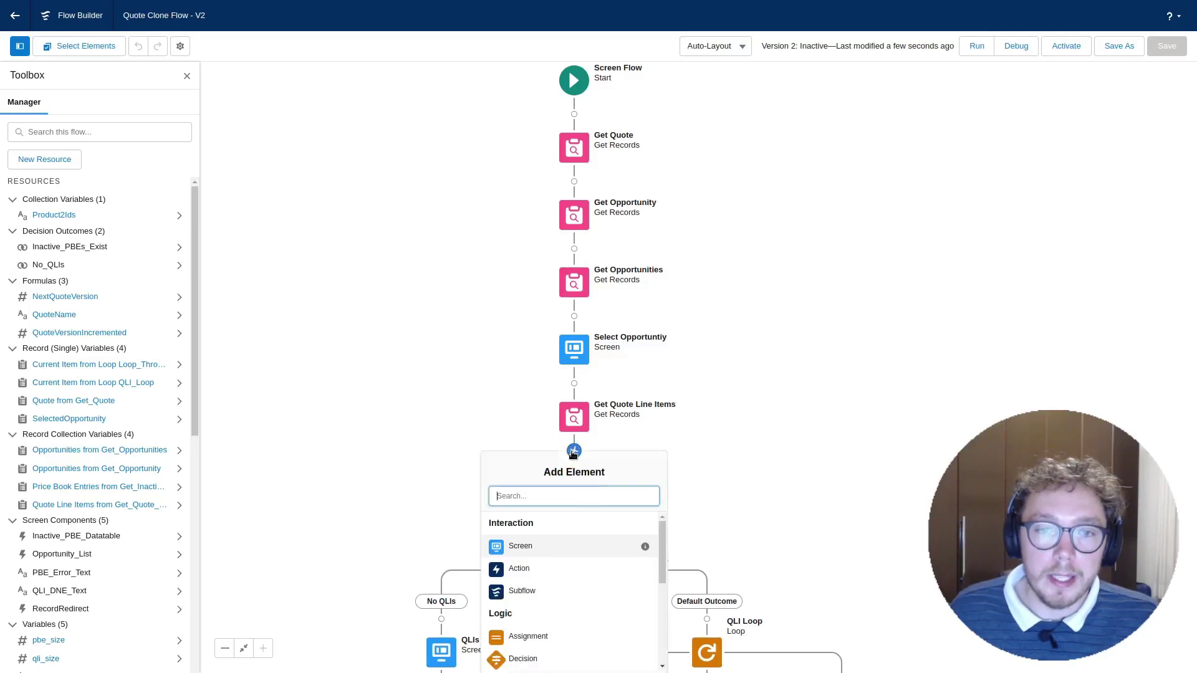
click(566, 552)
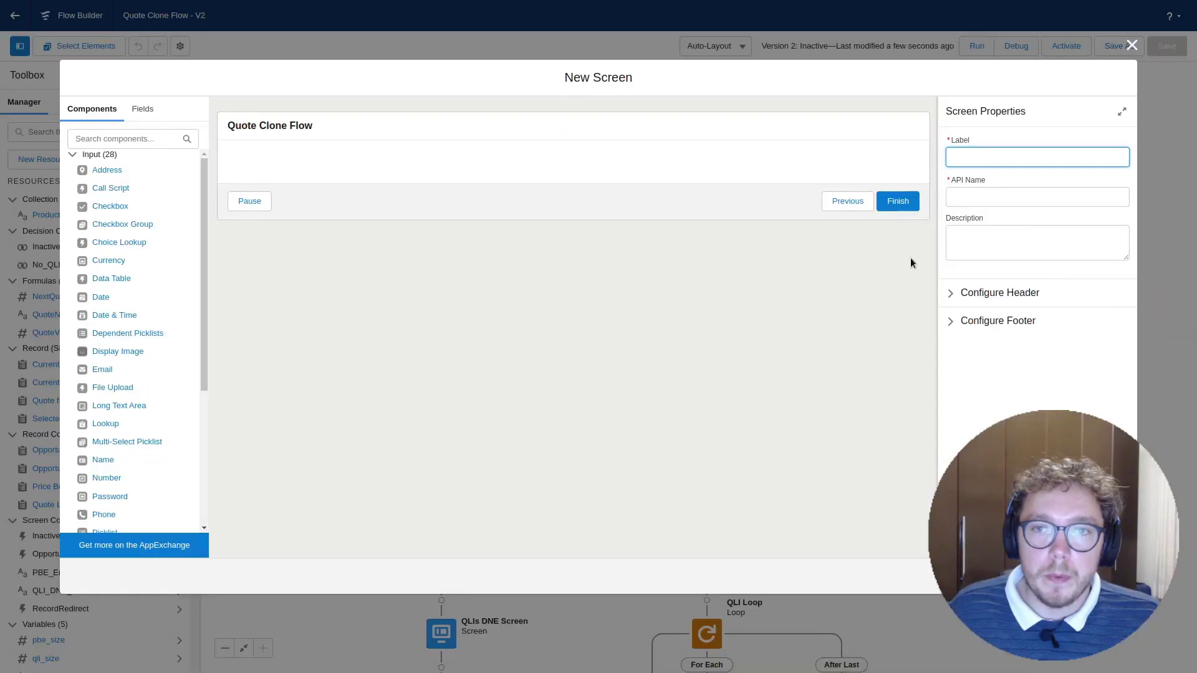
text(Select Quote Line Items)
key(Tab)
click(517, 250)
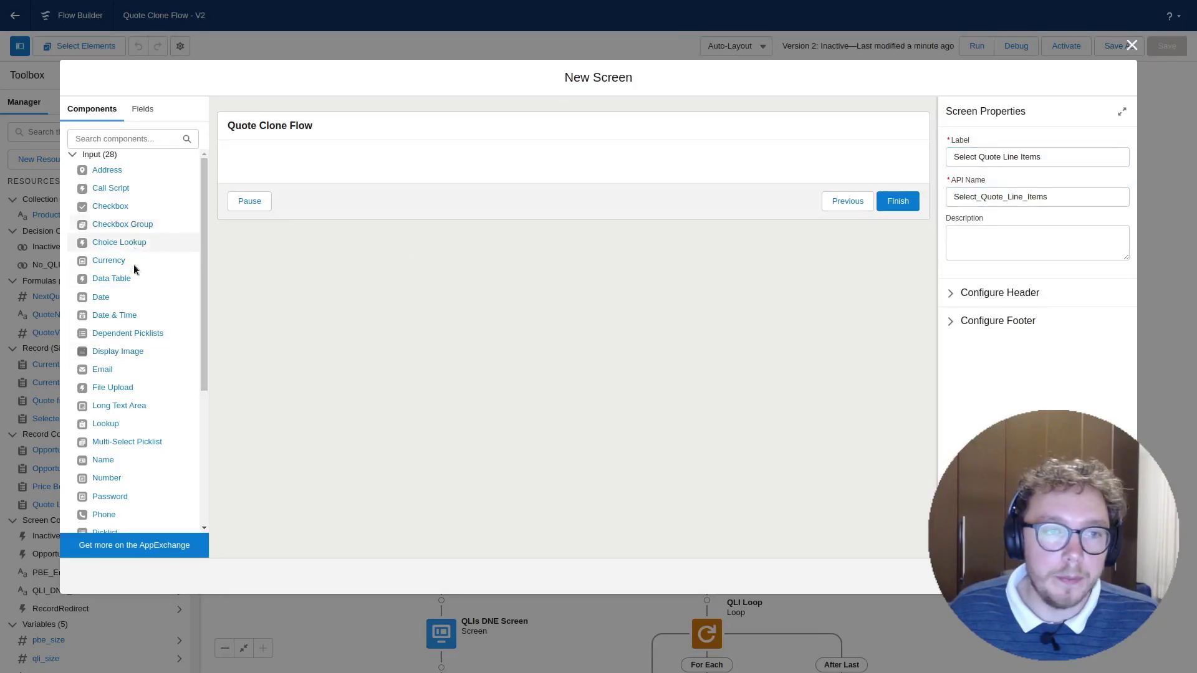
Place a data table on the new screen and give it the API name QLI_Datatable.
drag(171, 277, 389, 182)
click(1017, 157)
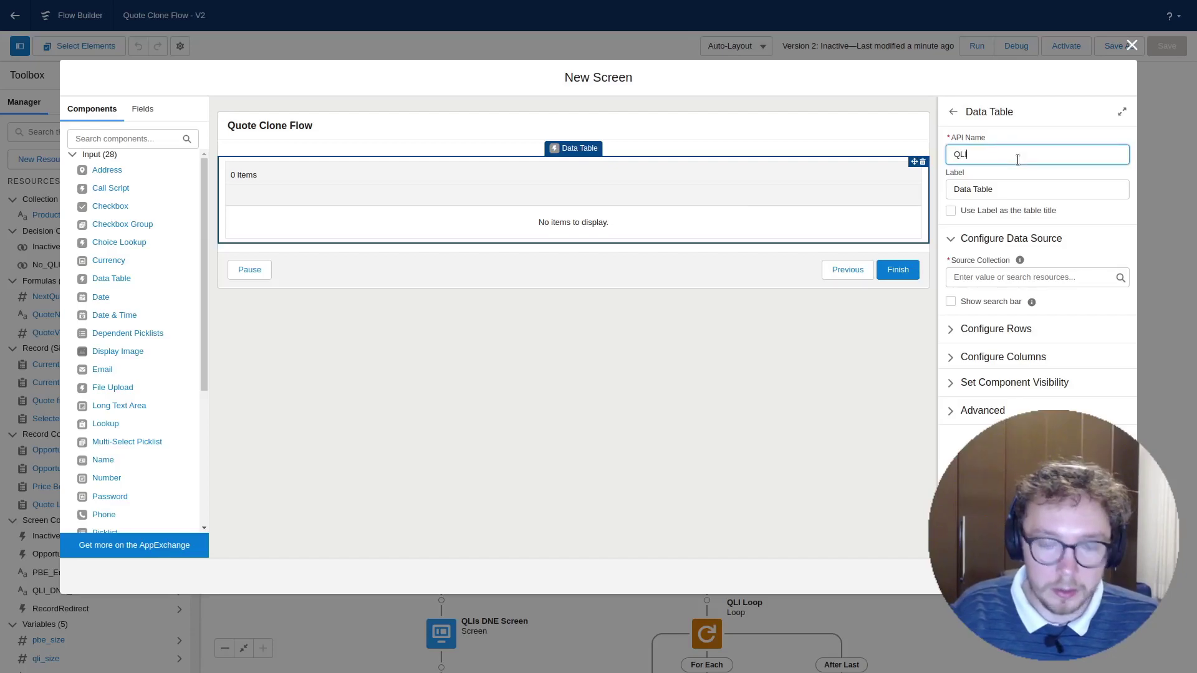
text(QLI_Datatable)
key(Tab)
Label the data table Quote Line Items and use the label as the table title.
click(1038, 208)
click(1030, 190)
key(ctrl+shift+Left)
key(ctrl+shift+Left)
text(Quote Line Items)
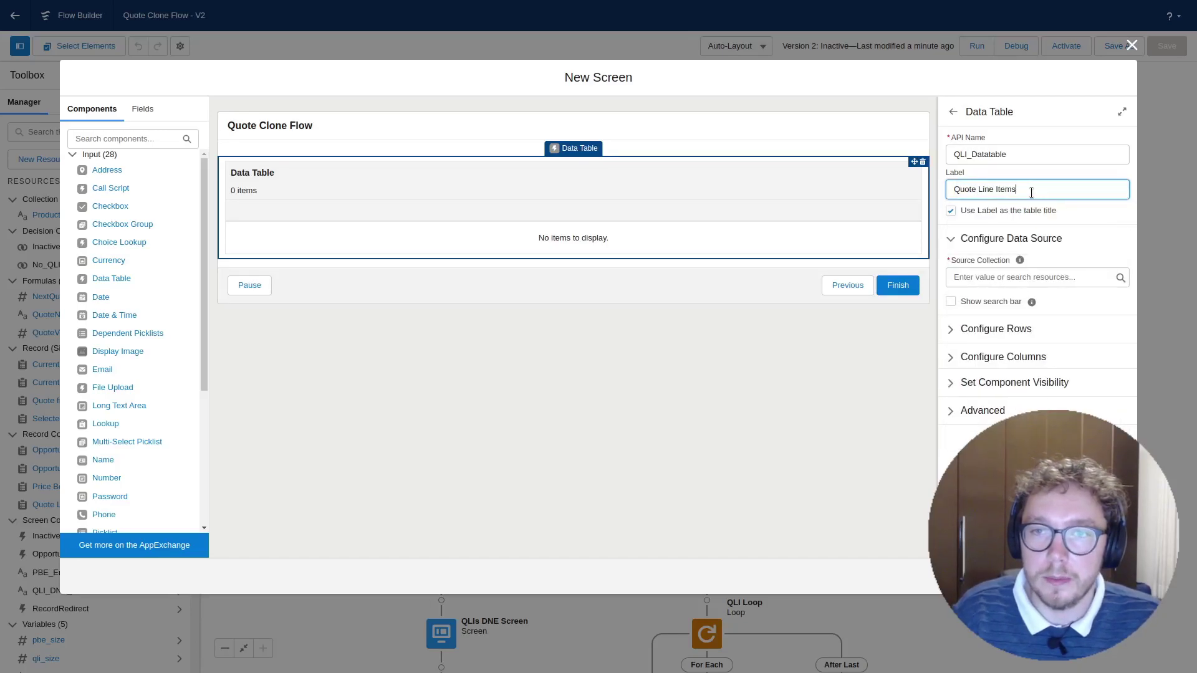
Use the records from Get Quote Line Items as the table's source collection and show the search bar.
click(1069, 276)
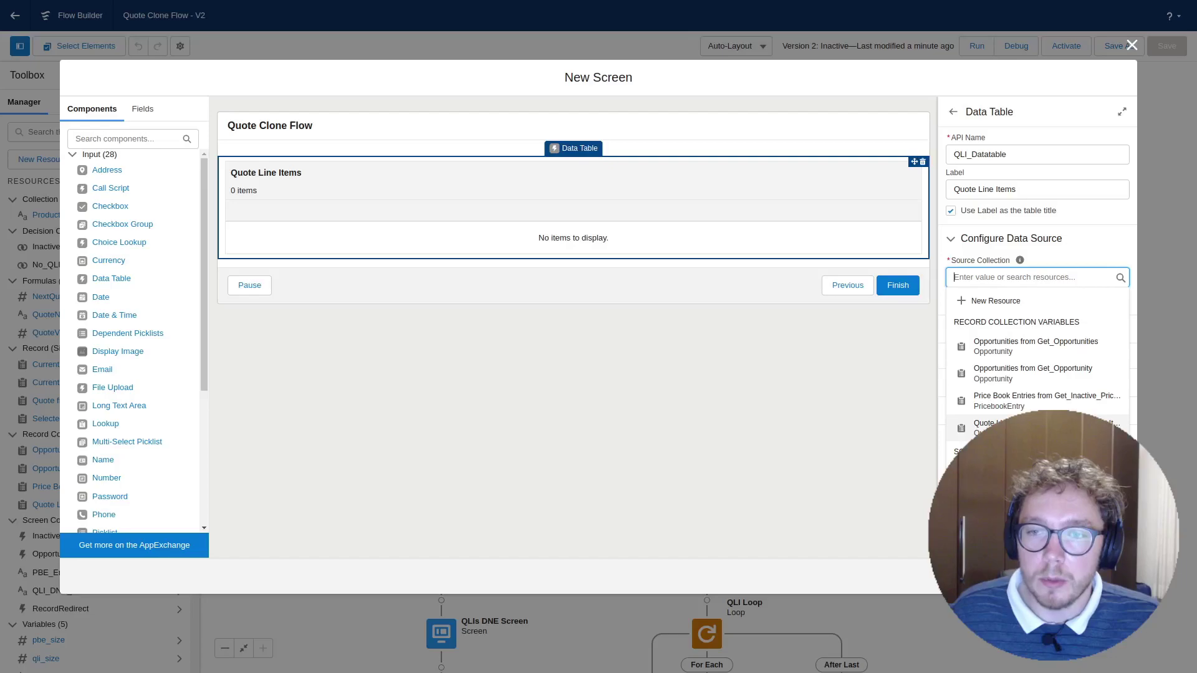
click(1022, 428)
scroll(1035, 342, down, 1)
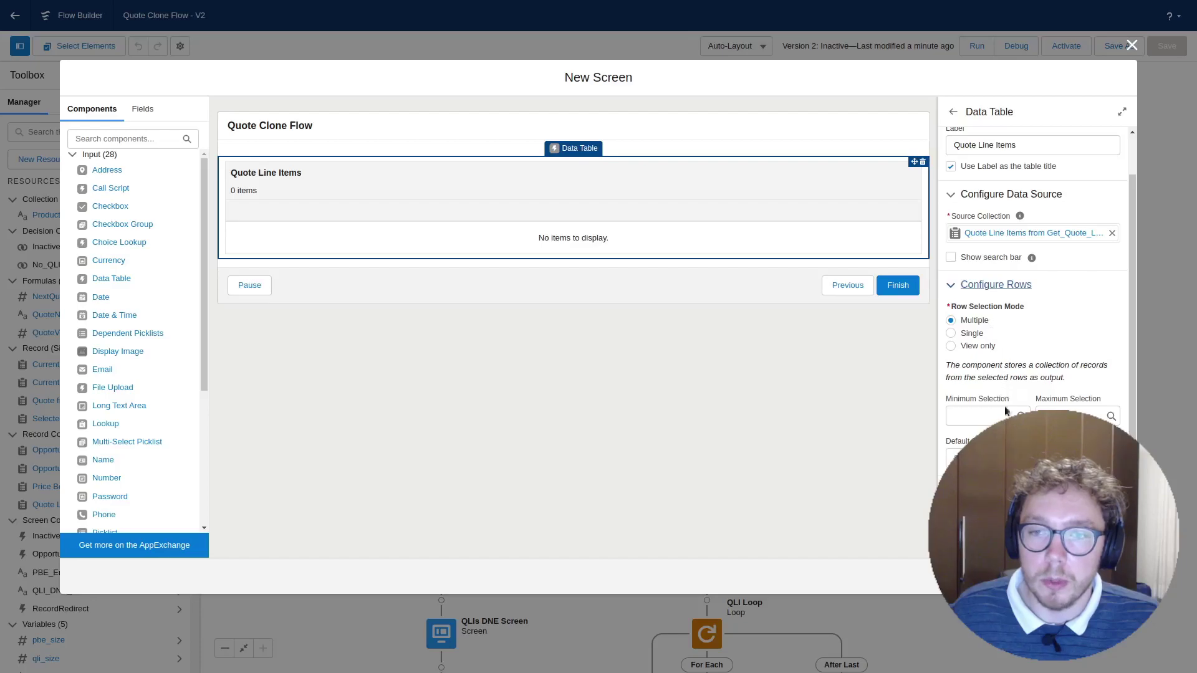
scroll(991, 326, up, 1)
click(975, 301)
scroll(997, 324, down, 6)
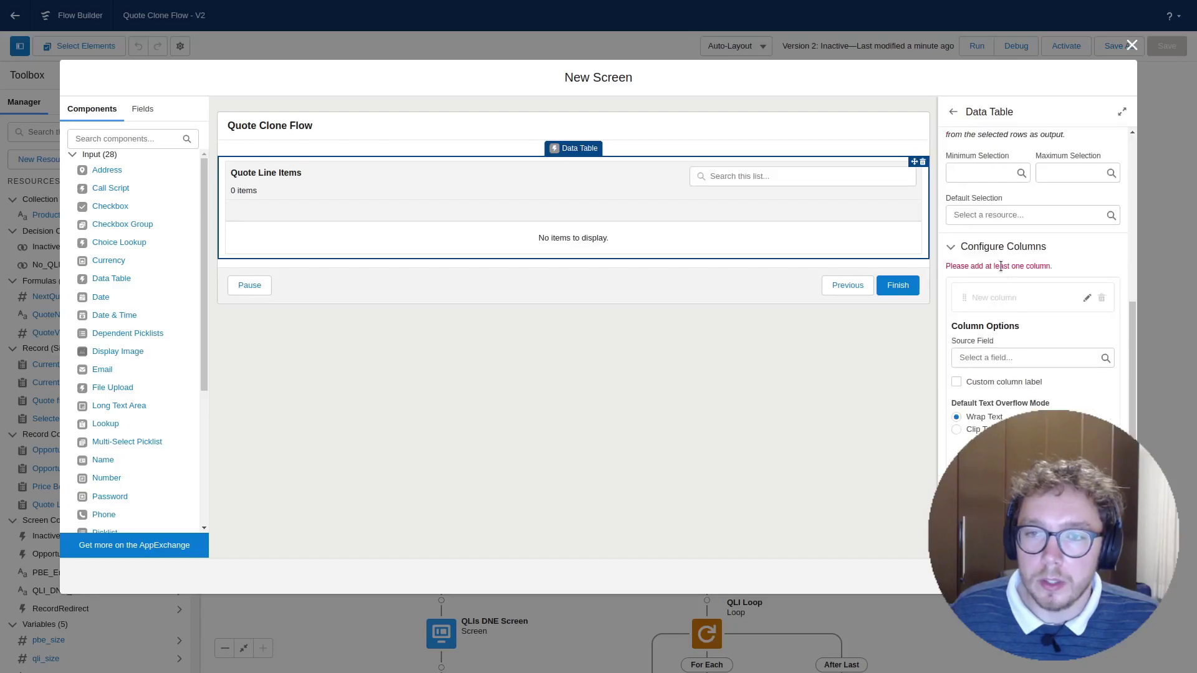
Set Quantity as the source field of the data table's first column.
scroll(1012, 309, up, 5)
scroll(1012, 309, down, 5)
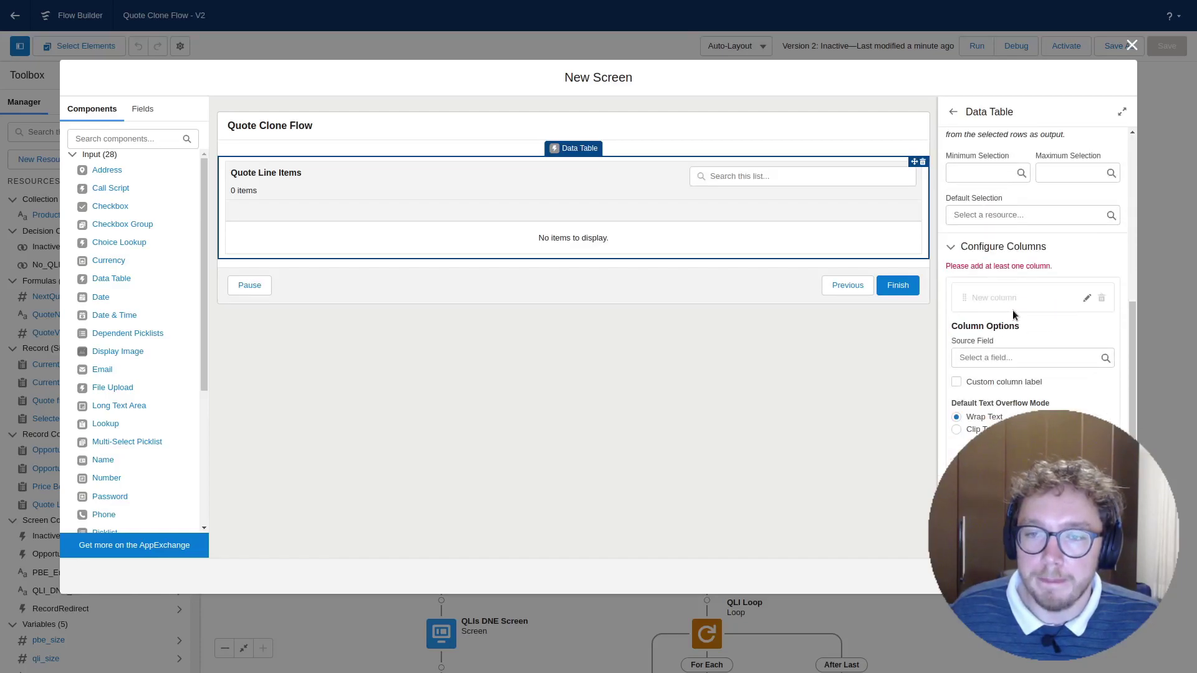
click(1012, 356)
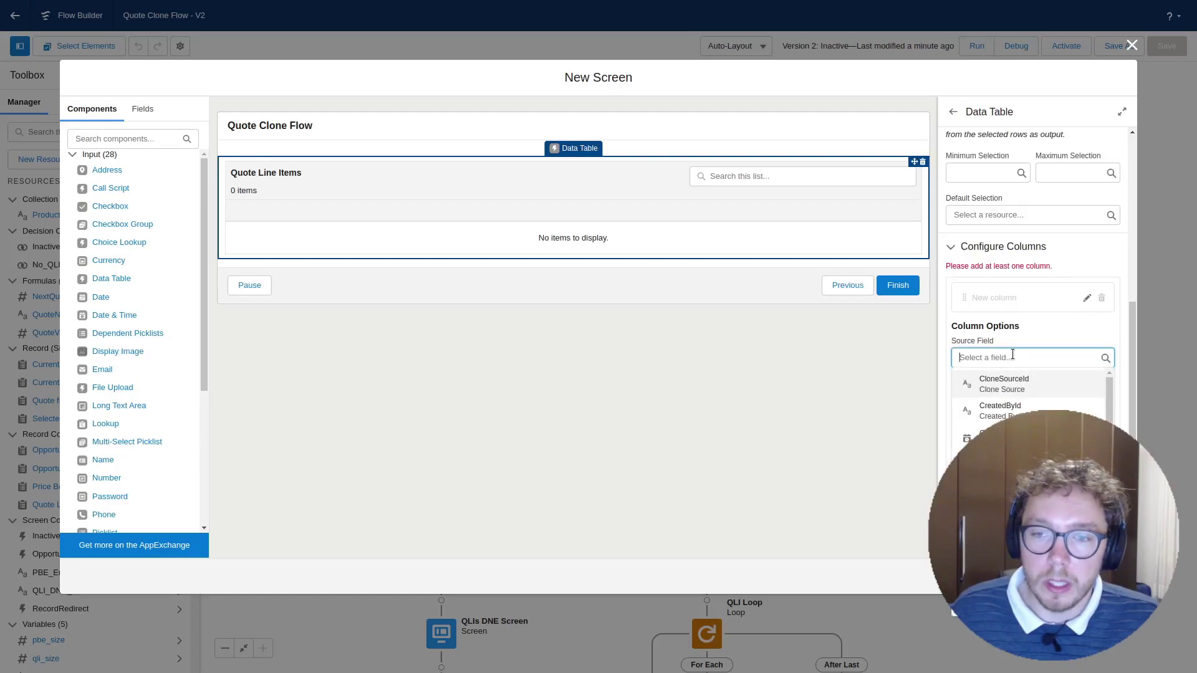
text(quant)
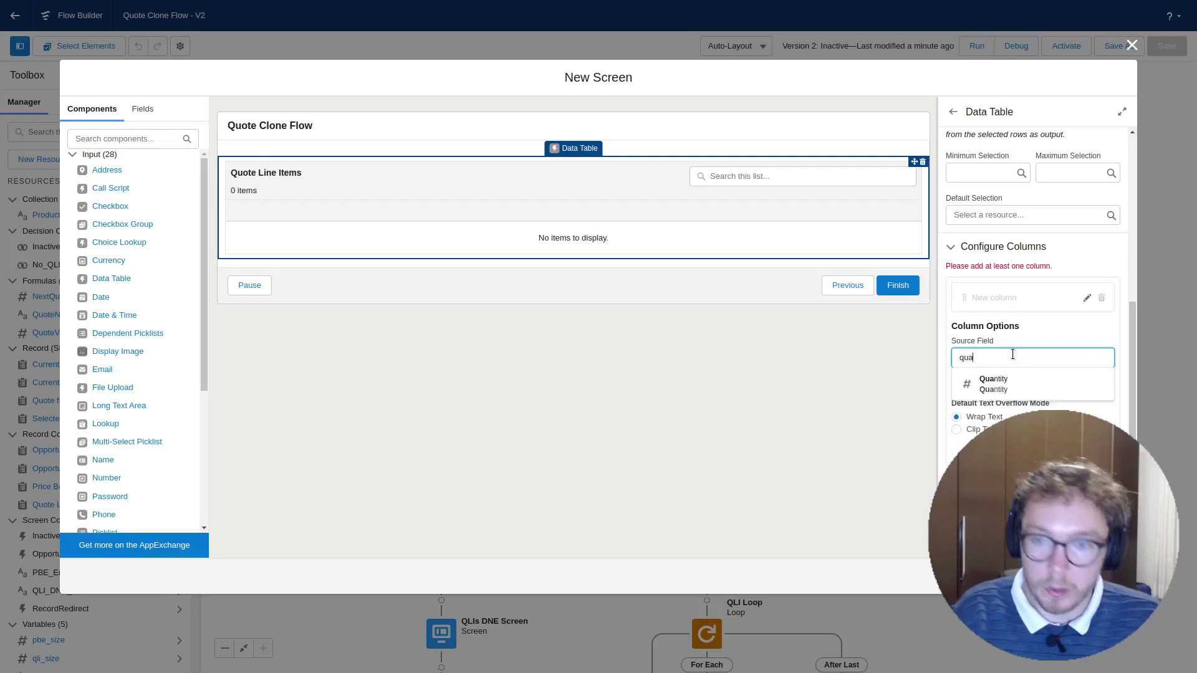
click(1033, 384)
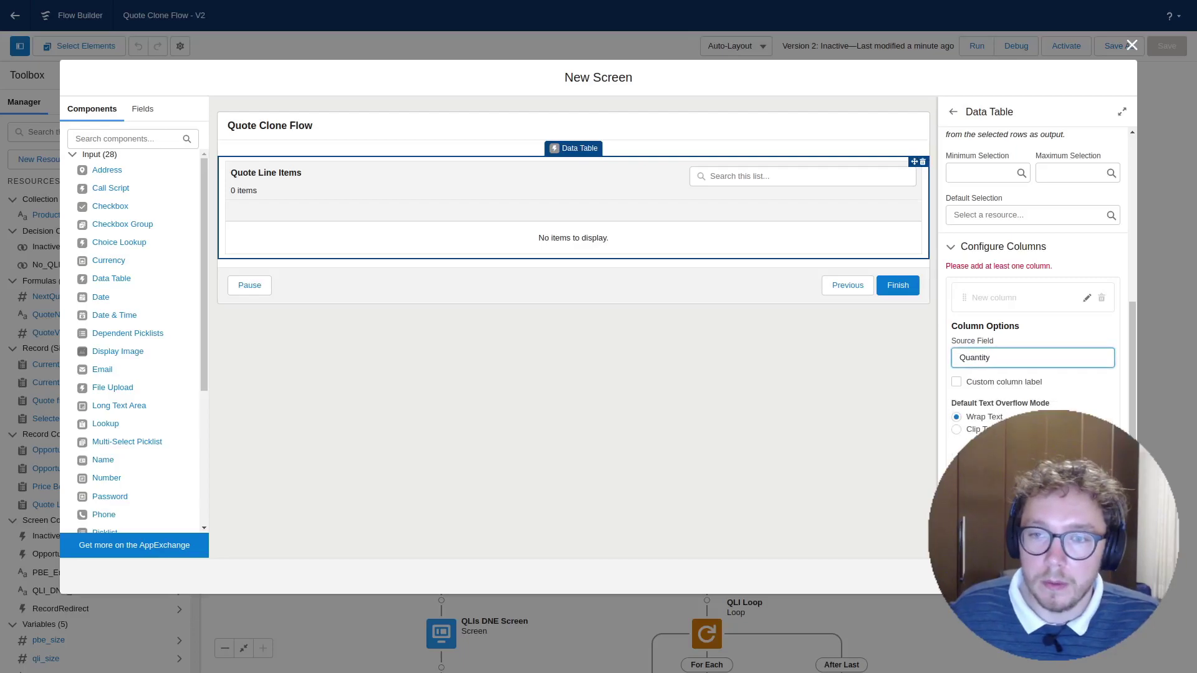
Add a second column to the data table with Total Price as its source field.
click(990, 489)
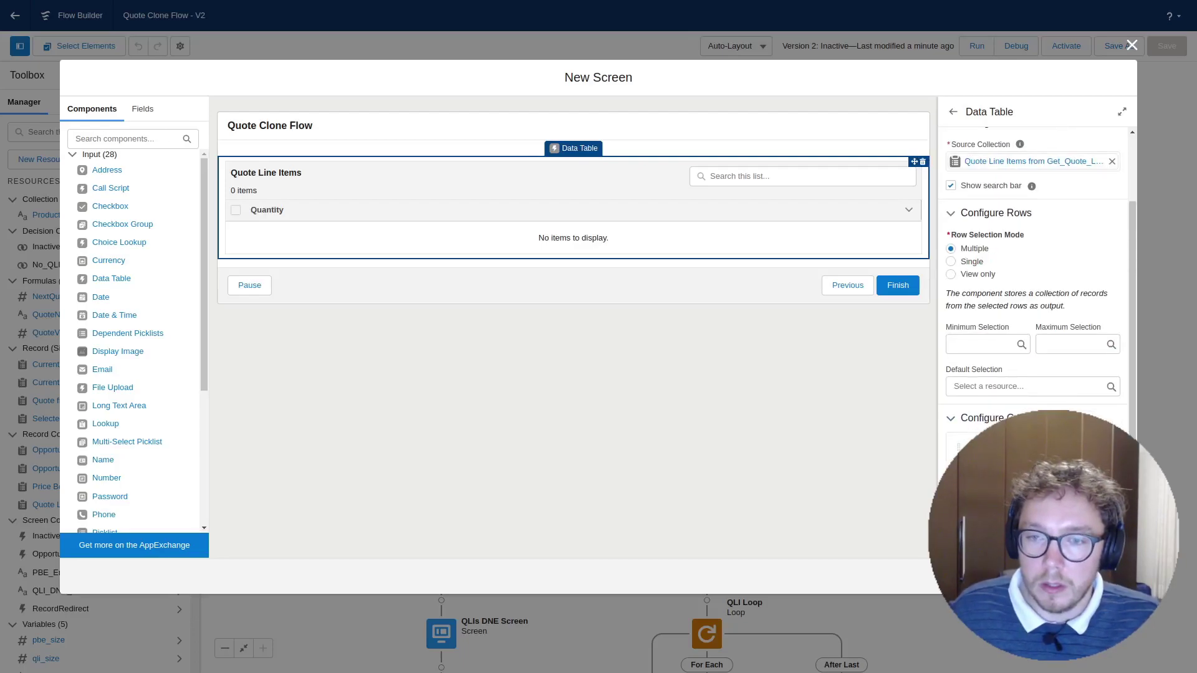
scroll(1006, 374, down, 3)
click(1005, 357)
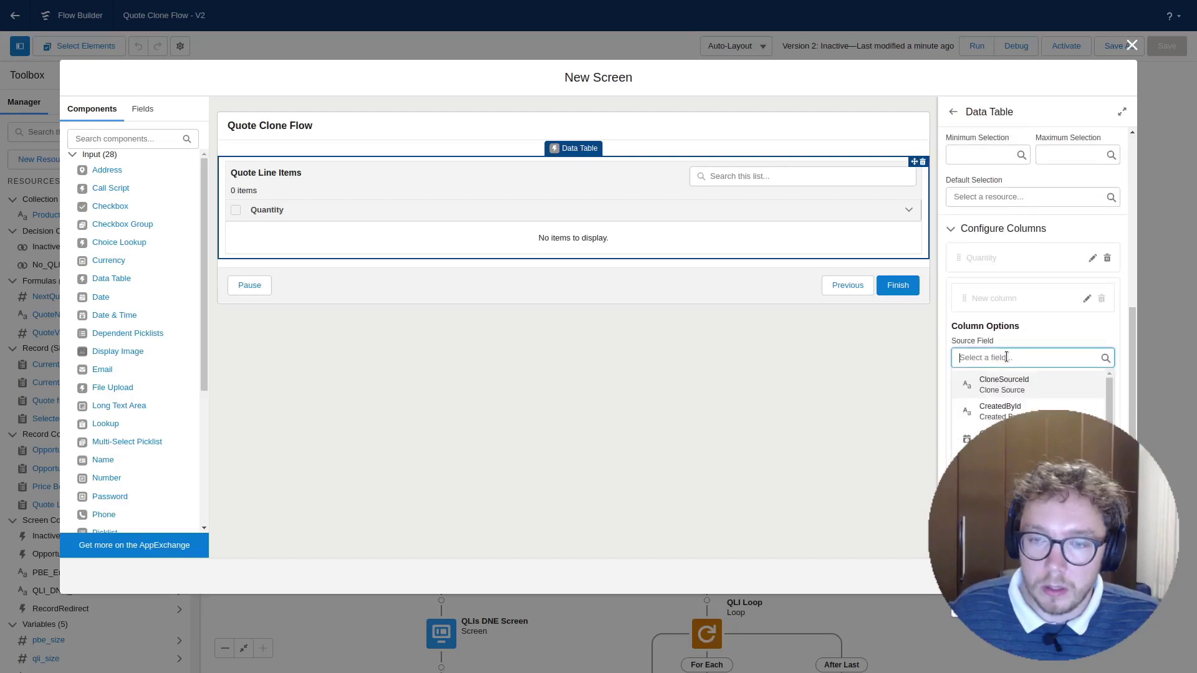
text(total)
click(1034, 413)
Add a List Price column to the data table and move it ahead of Total Price.
click(983, 486)
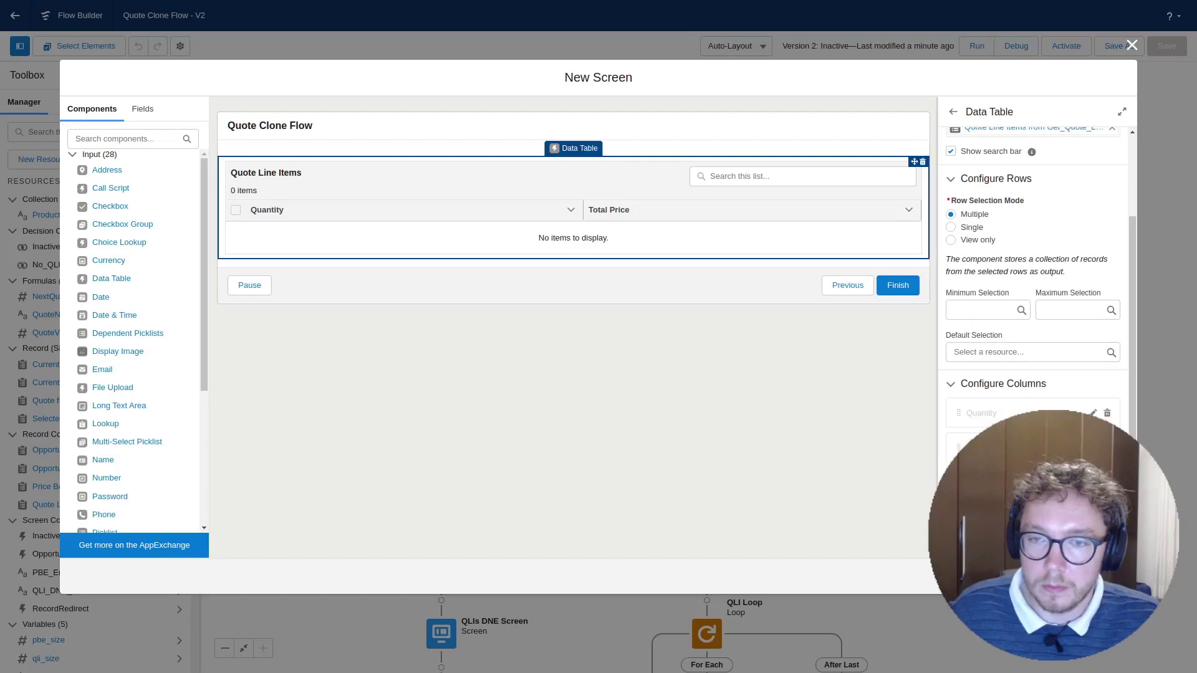
text(List)
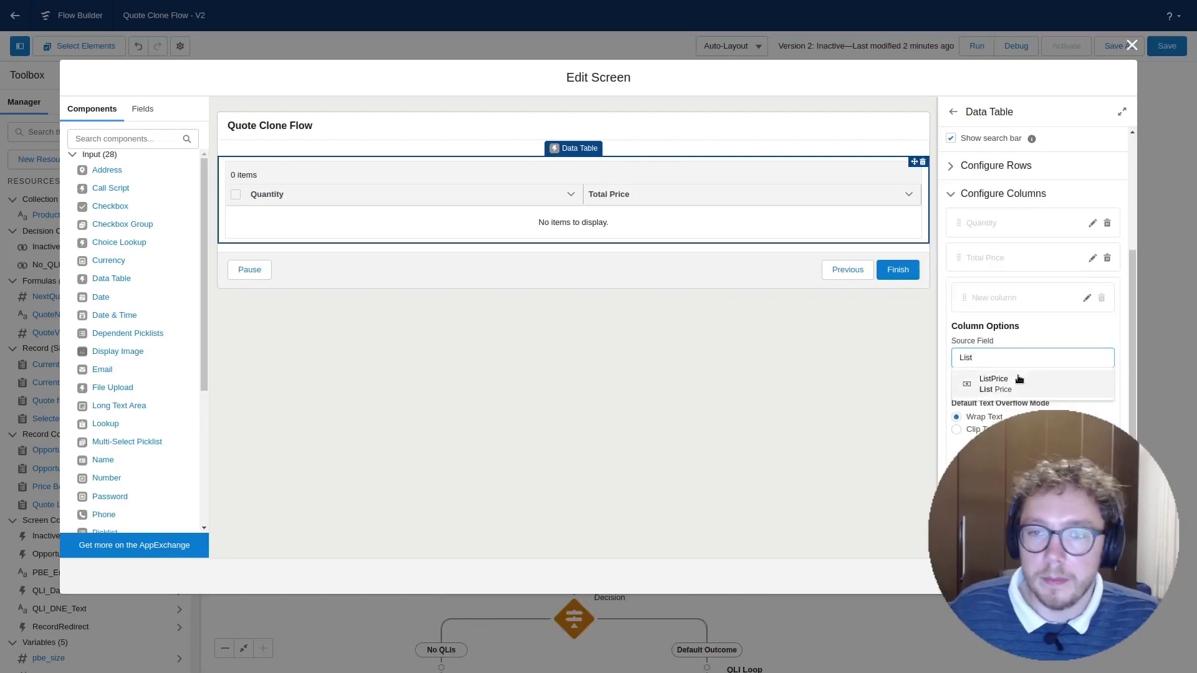
click(1016, 383)
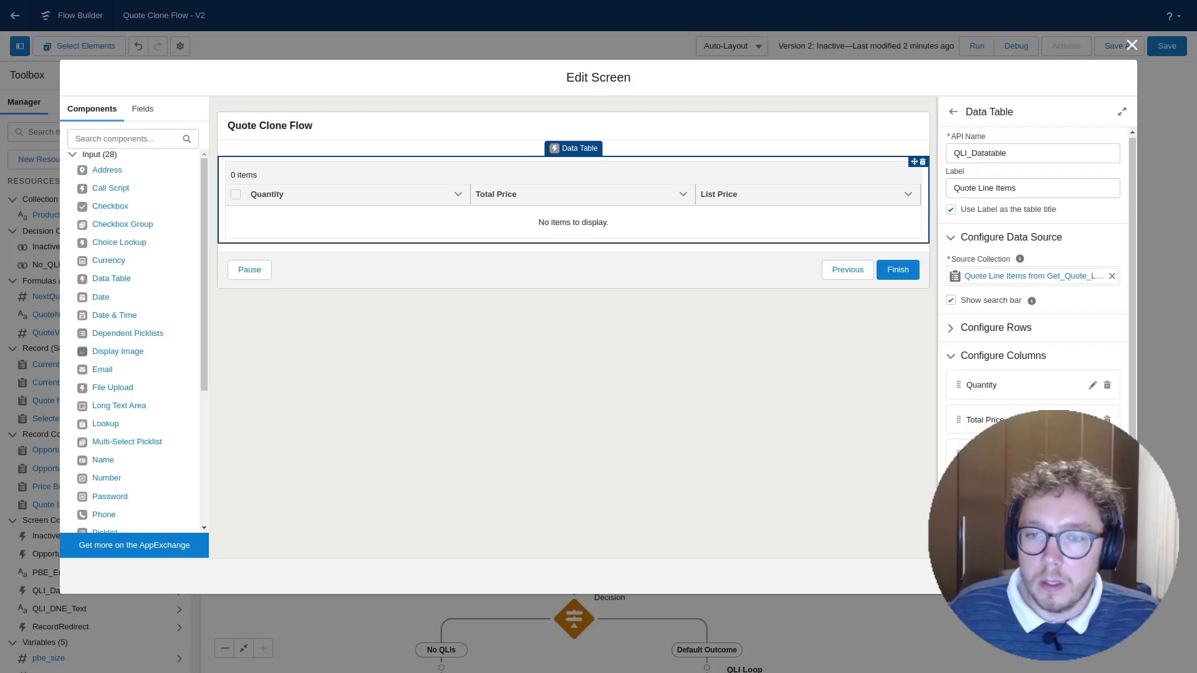
drag(958, 454, 958, 419)
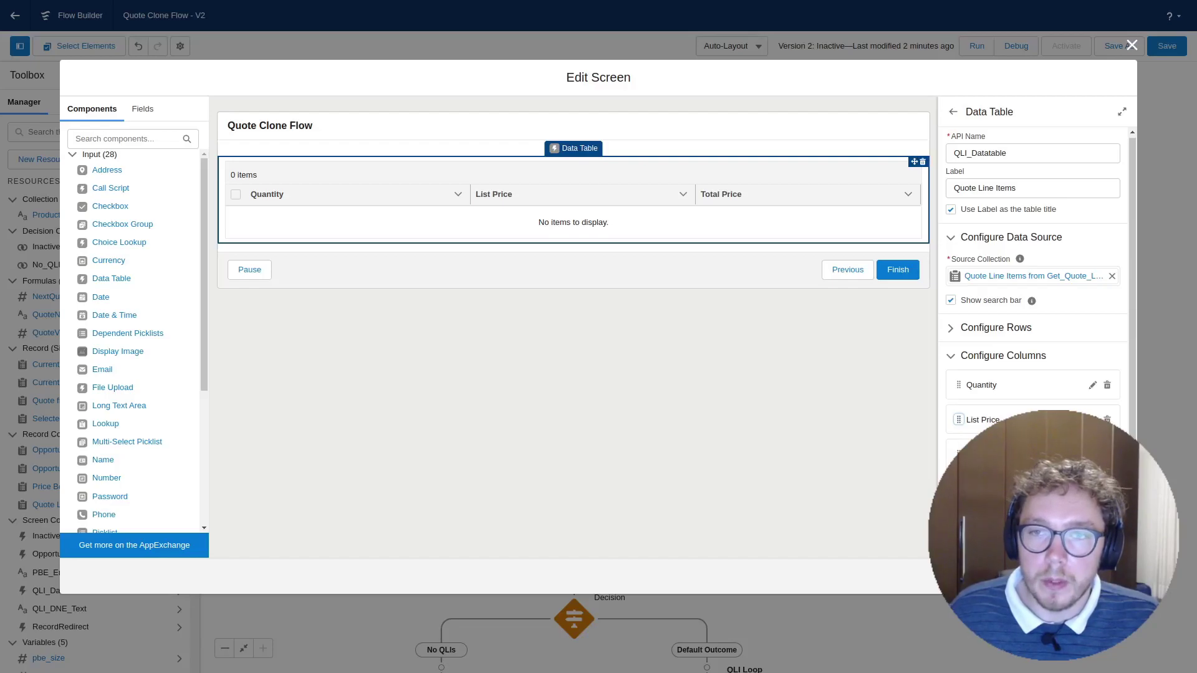
Try to add a product field as a fourth column of the data table.
click(978, 488)
scroll(985, 474, down, 3)
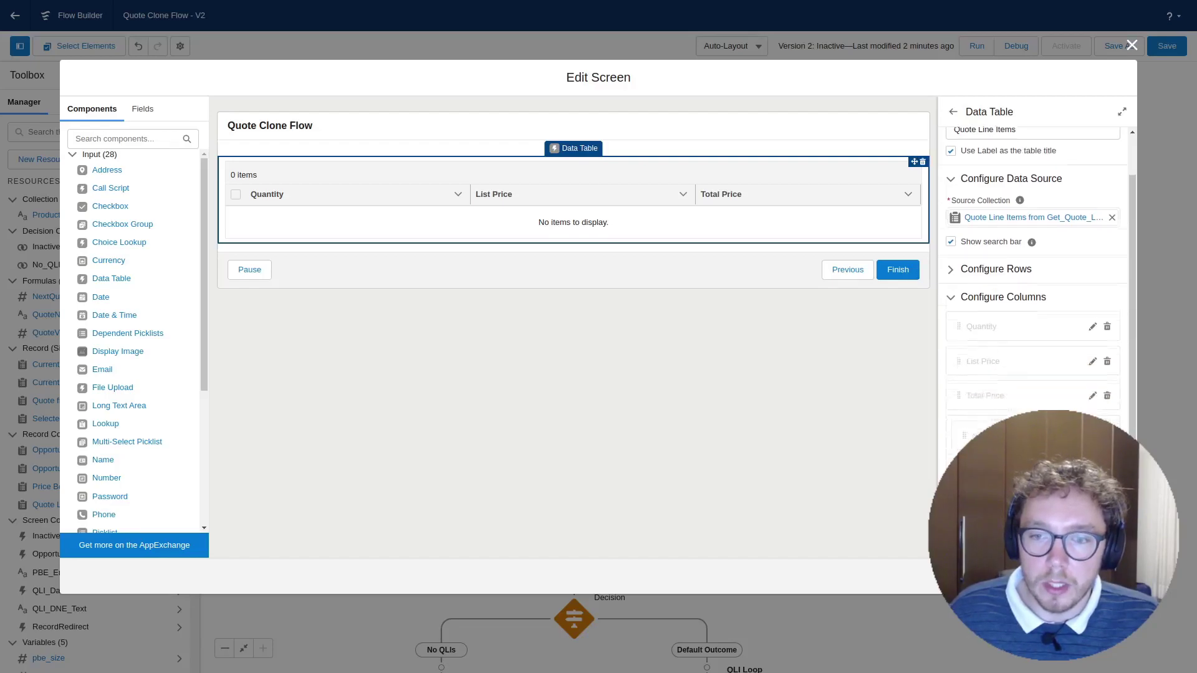
click(1007, 402)
text(pro)
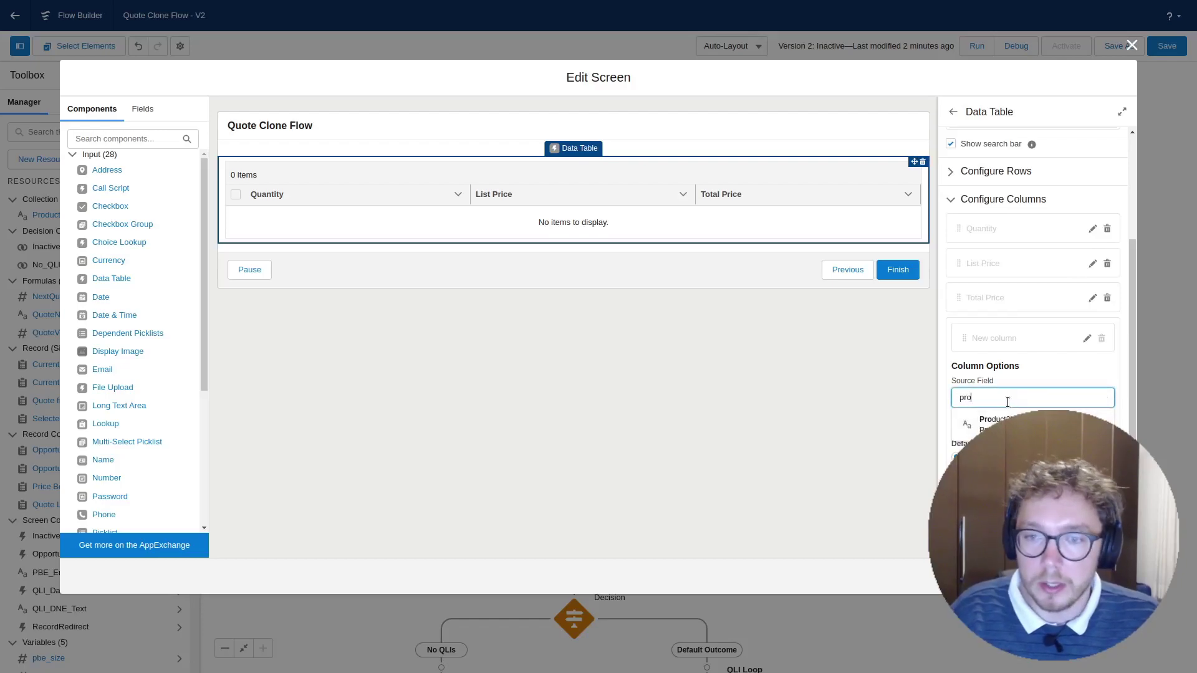
click(1028, 425)
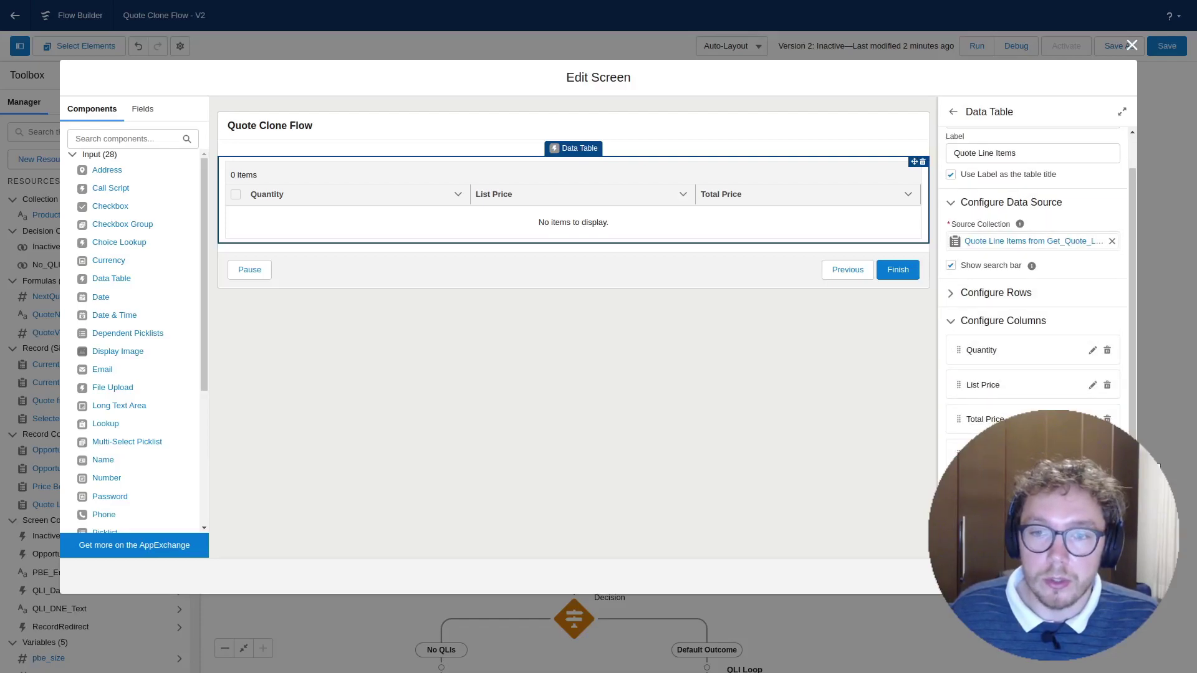
scroll(1033, 311, up, 1)
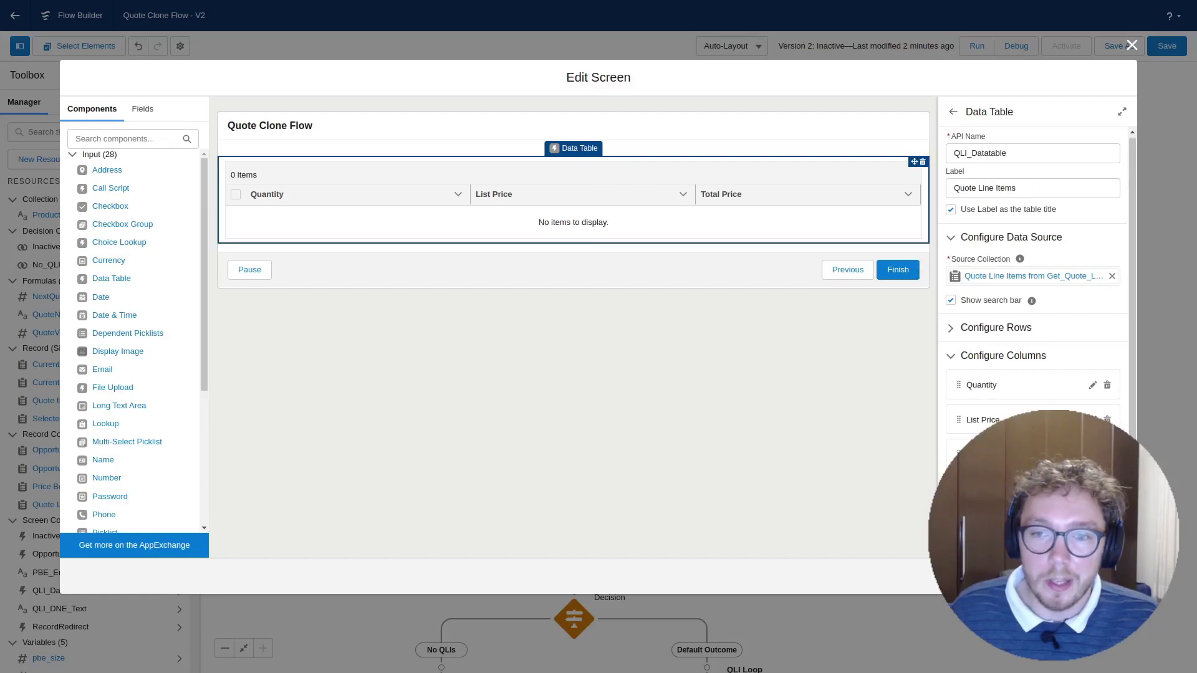
Close the screen editor, save the flow and leave Flow Builder.
click(1132, 45)
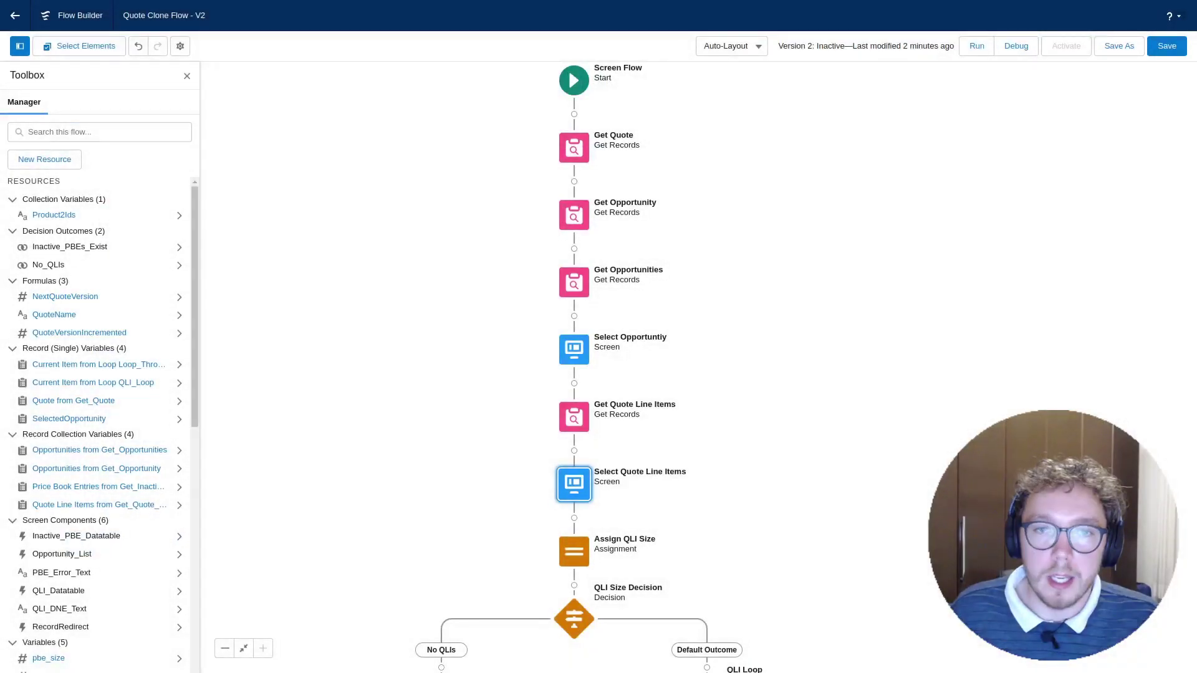
click(1166, 45)
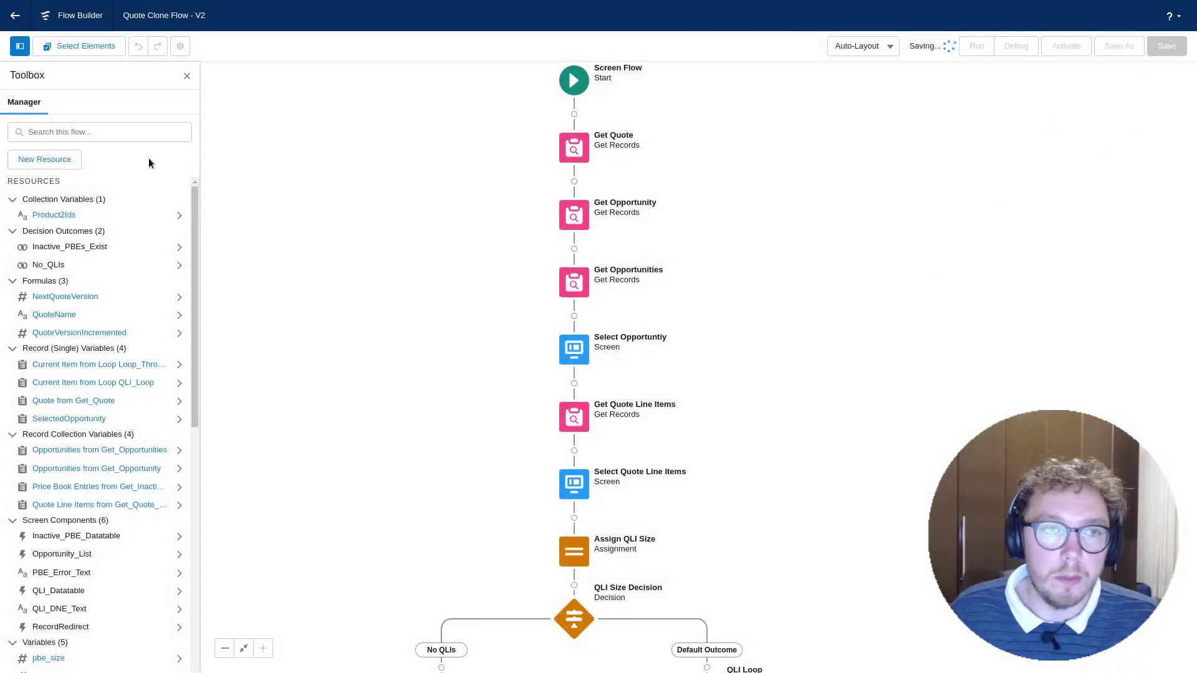
click(13, 23)
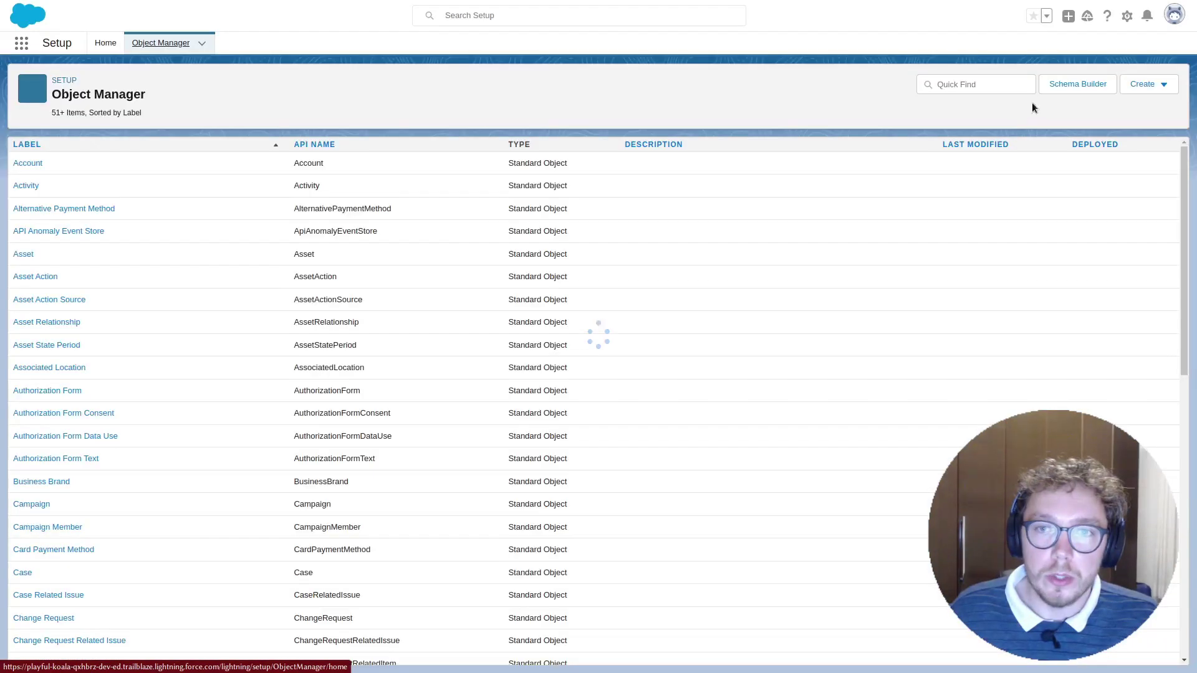
Find the Quote Line Item object in Object Manager and open its Fields & Relationships.
click(1024, 83)
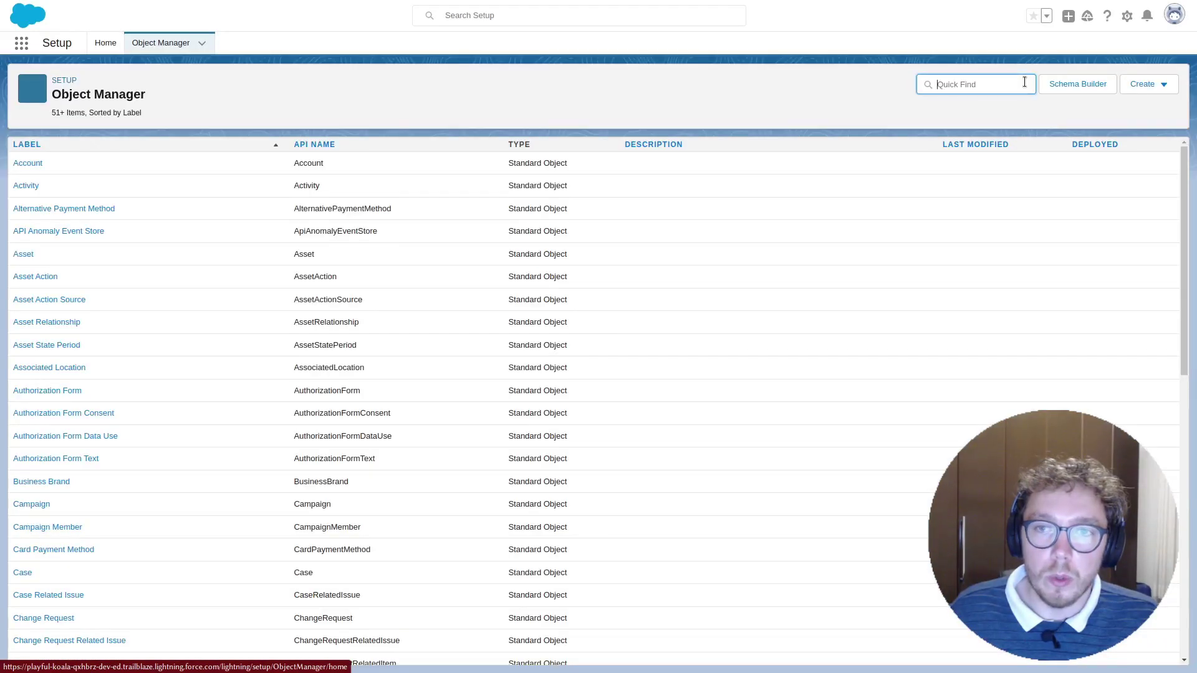
text(quopte)
key(BackSpace)
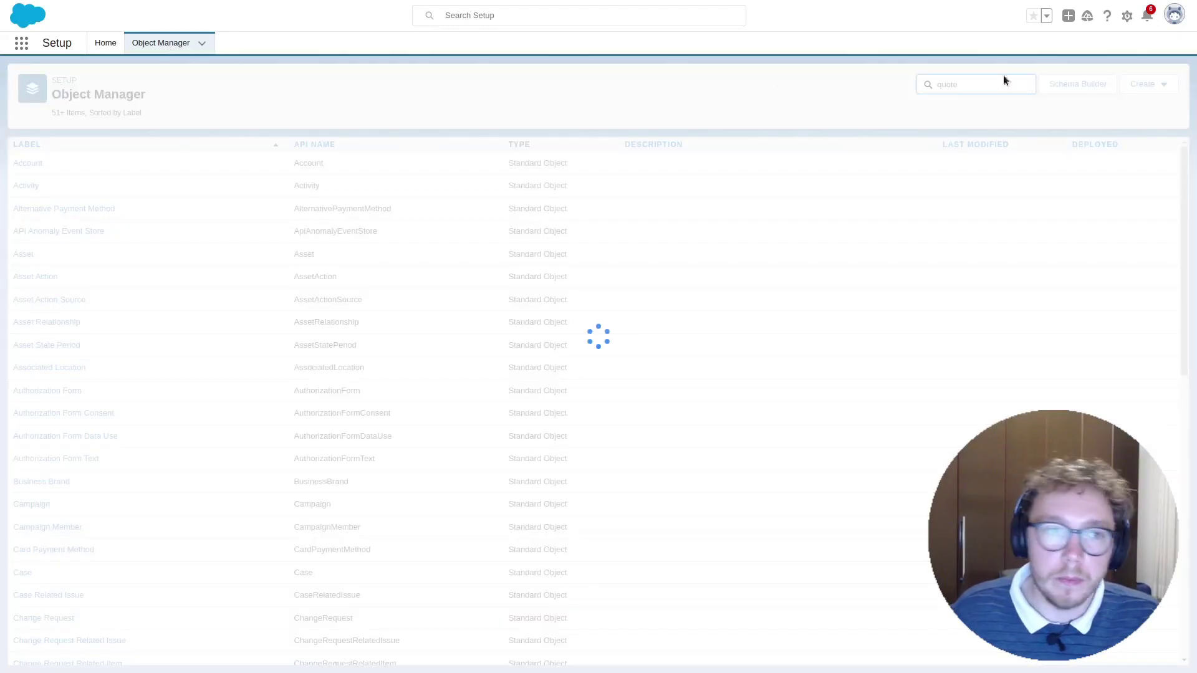
click(51, 166)
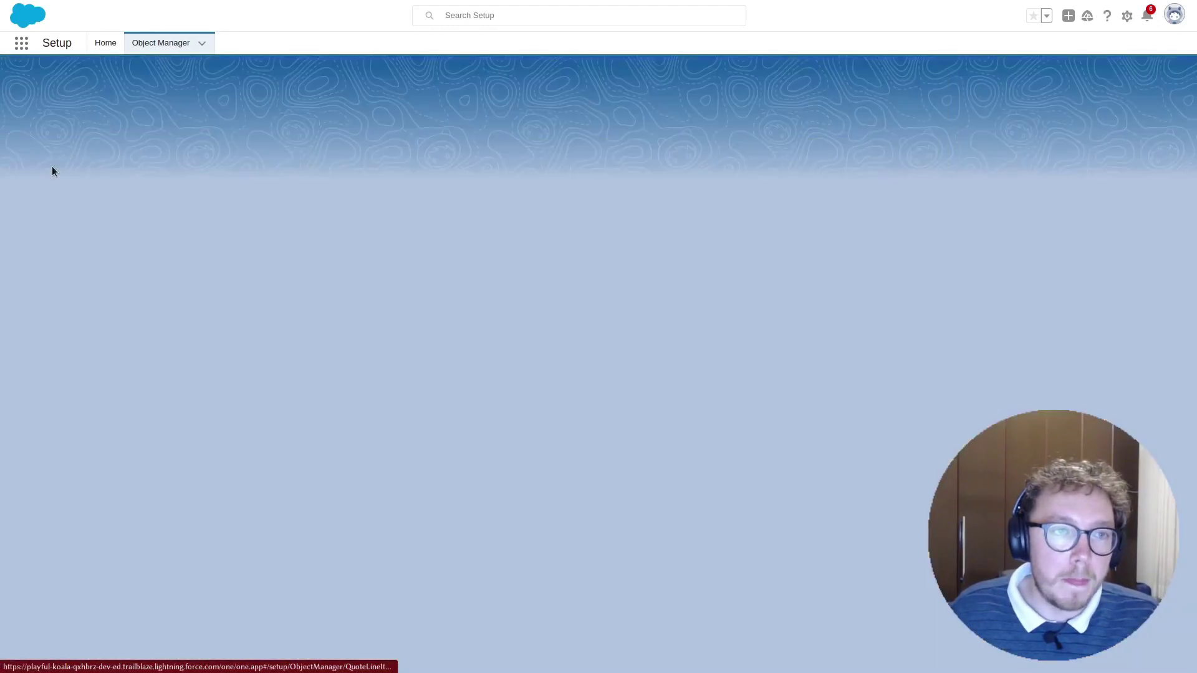
click(76, 172)
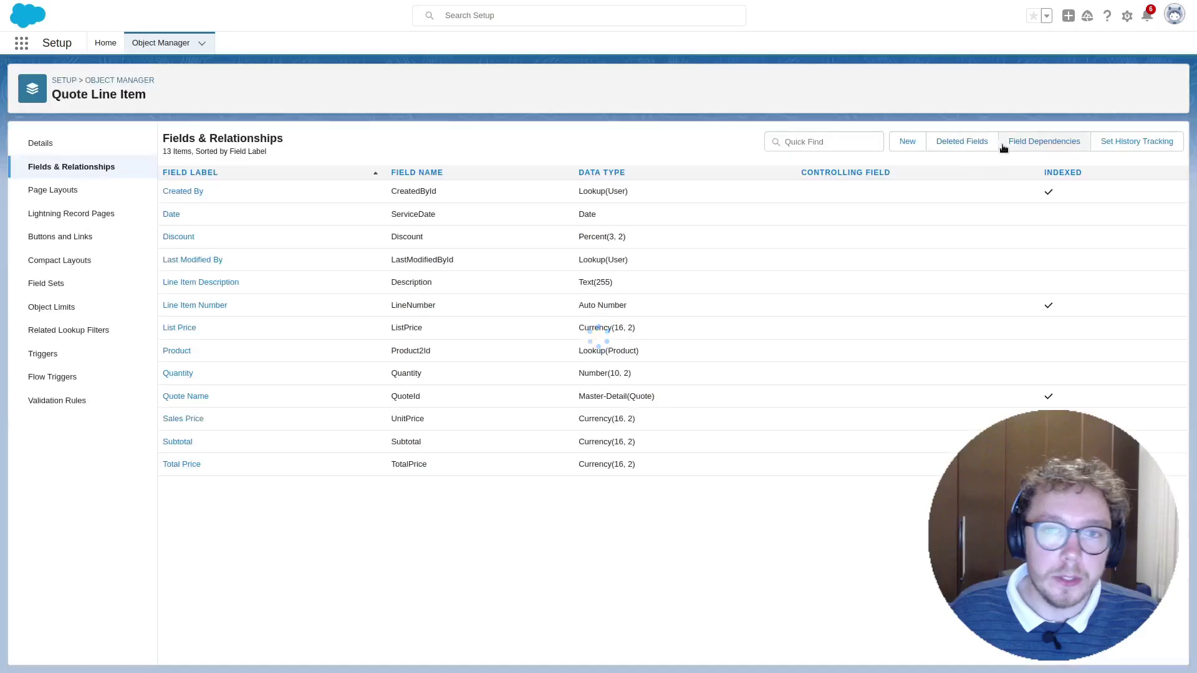
Start a new custom formula field on Quote Line Item with a Text return type and the label Product Name.
click(896, 159)
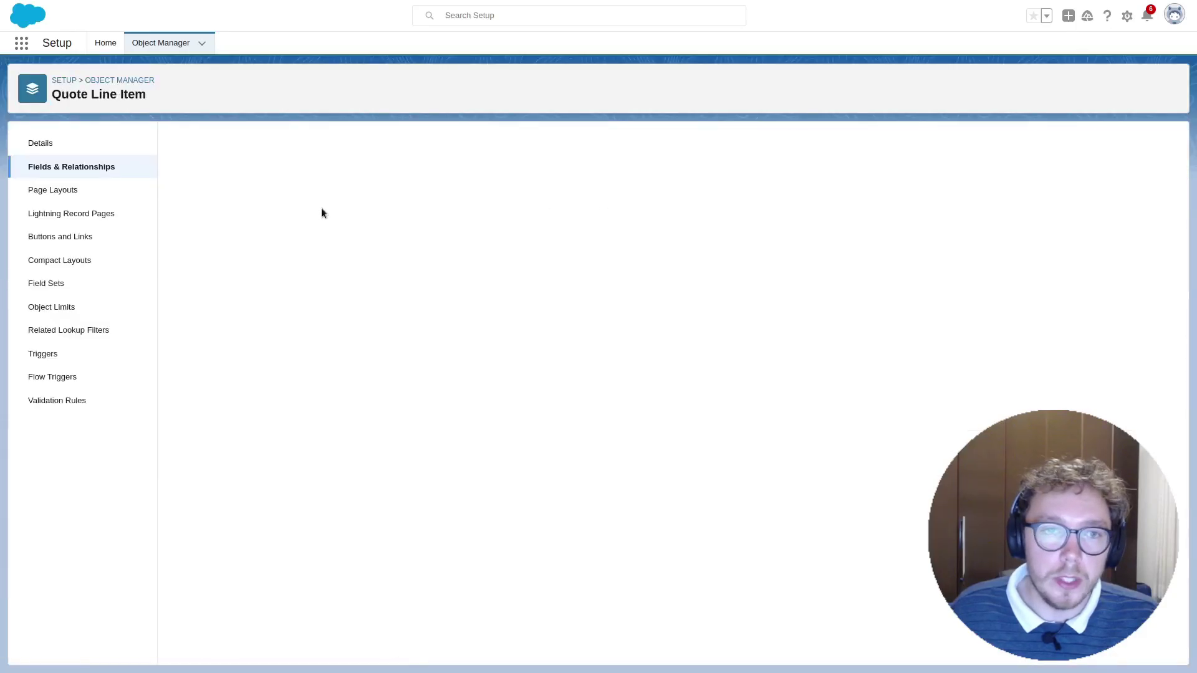
click(182, 320)
click(1125, 201)
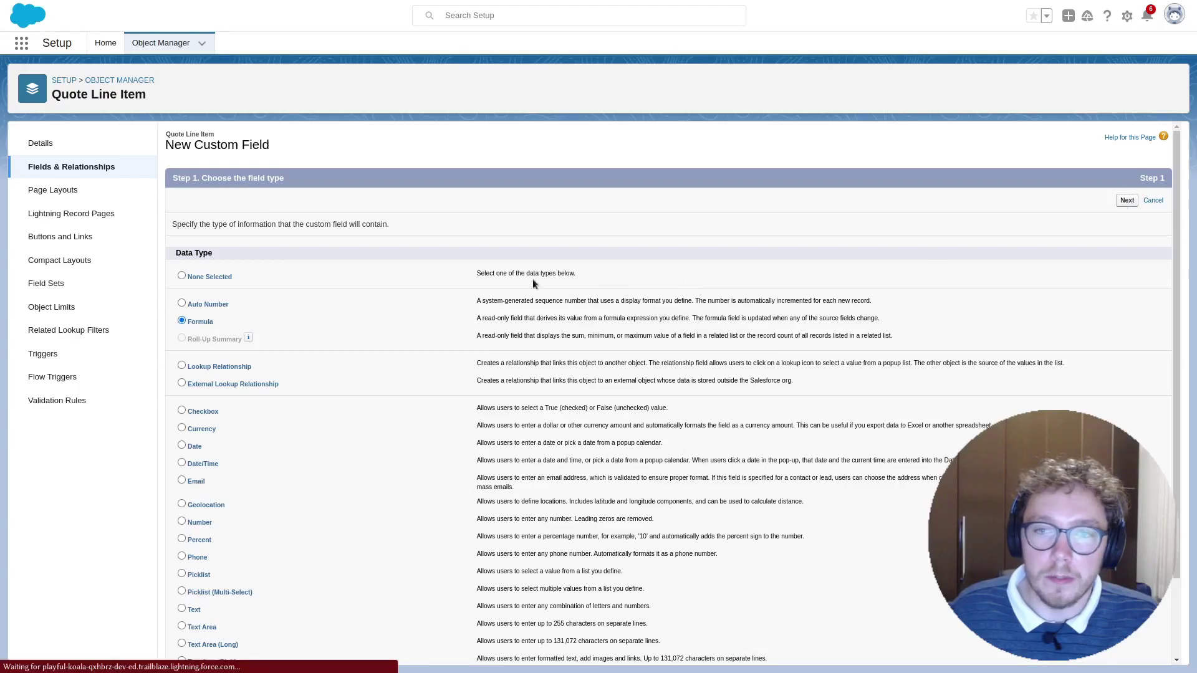
click(197, 466)
click(418, 226)
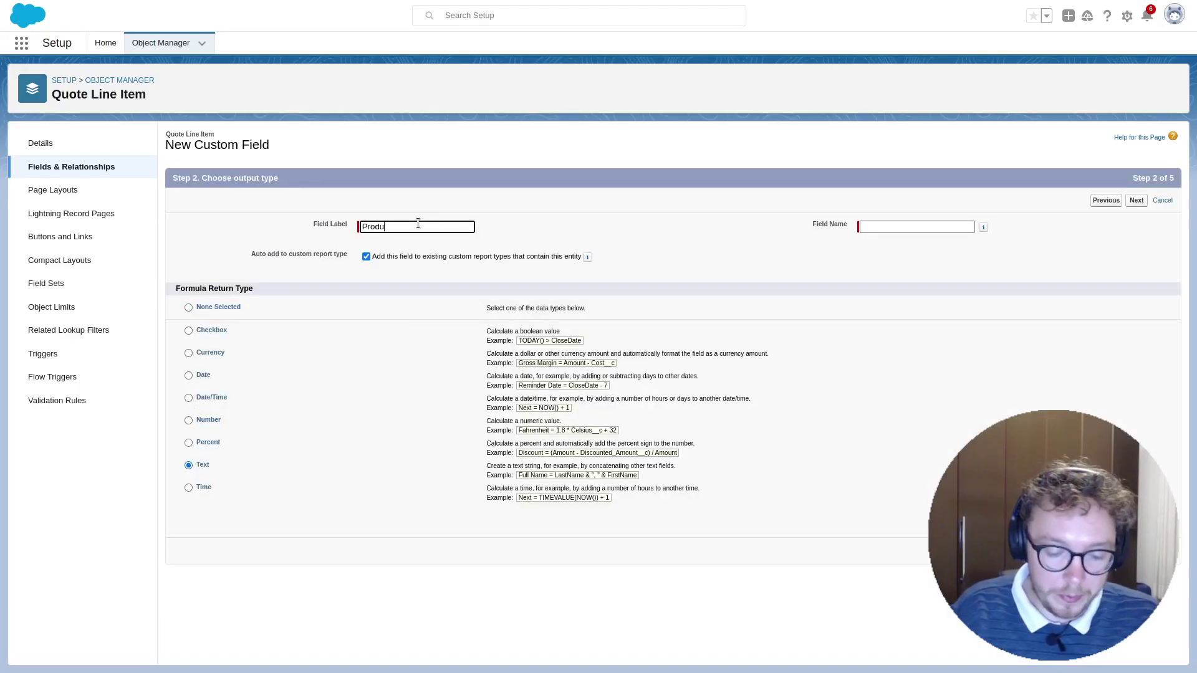
text(Product Name)
key(Tab)
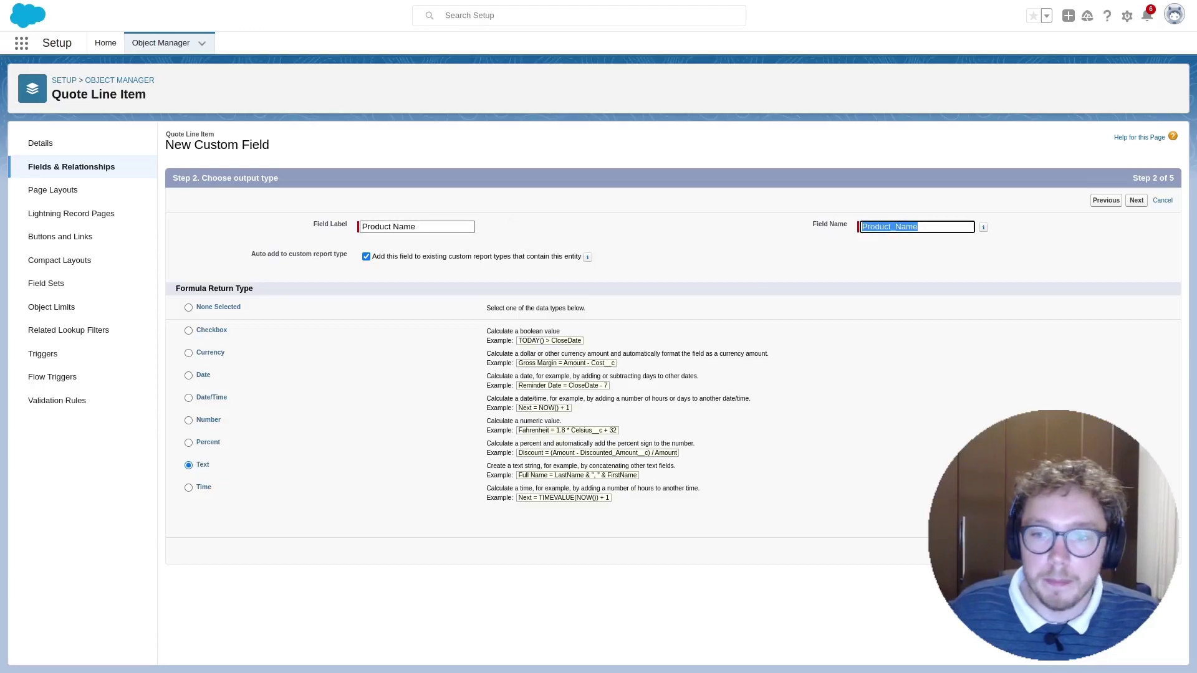
key(Return)
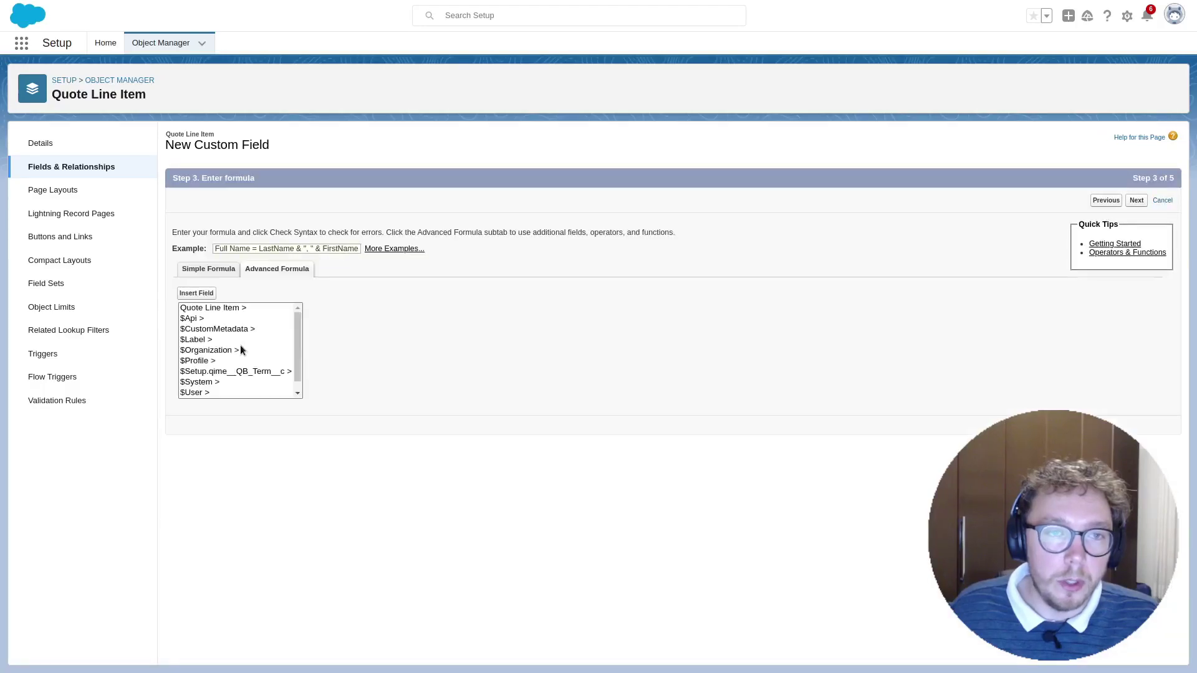
Insert the related product's Product Name field, Product2.Name, as the formula.
click(195, 295)
click(594, 378)
key(p)
scroll(597, 385, down, 3)
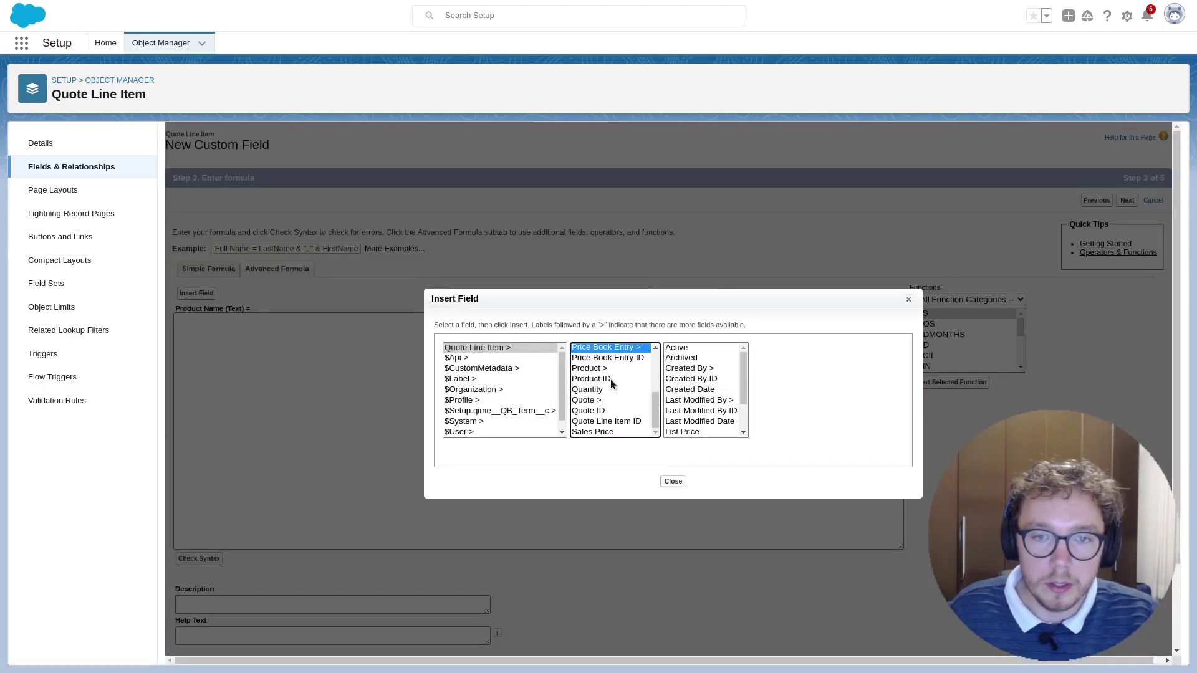
click(599, 369)
click(692, 369)
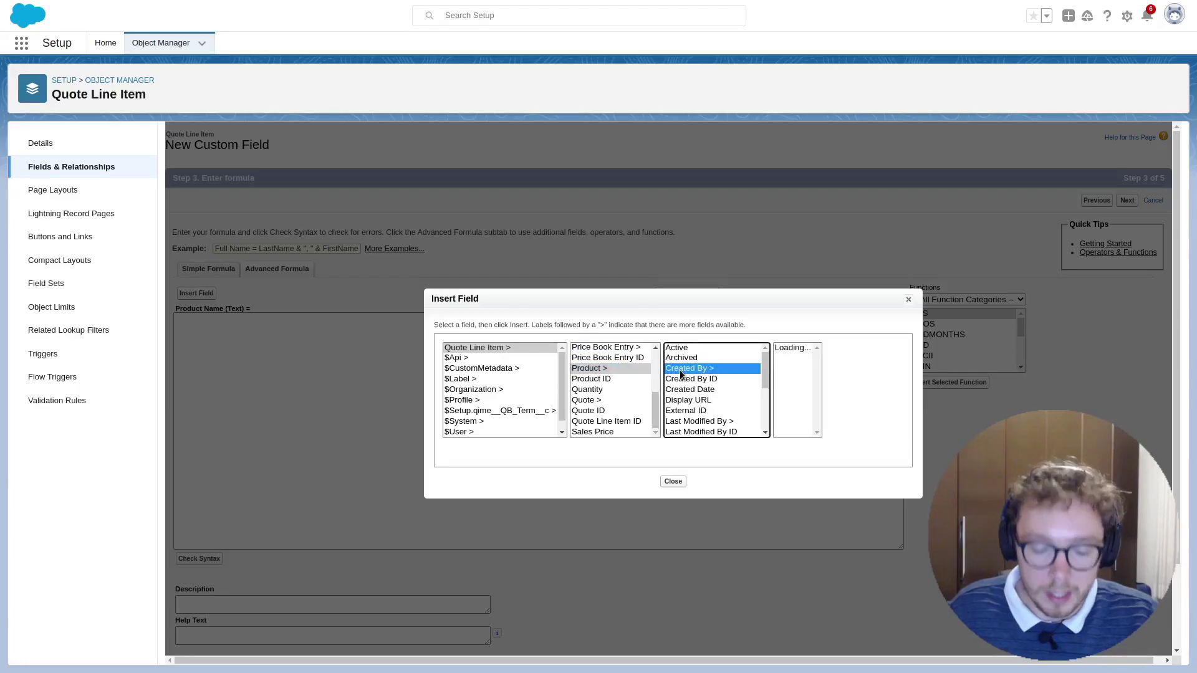
click(702, 397)
scroll(701, 413, down, 3)
scroll(701, 413, up, 2)
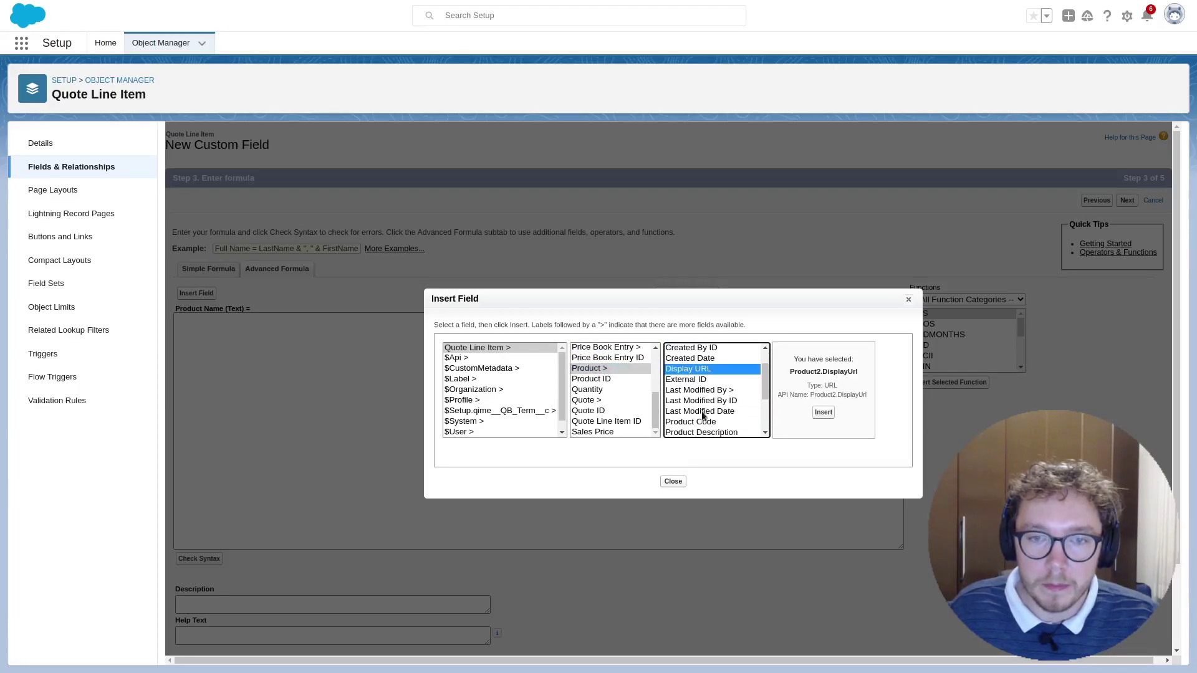
scroll(710, 414, down, 3)
click(692, 389)
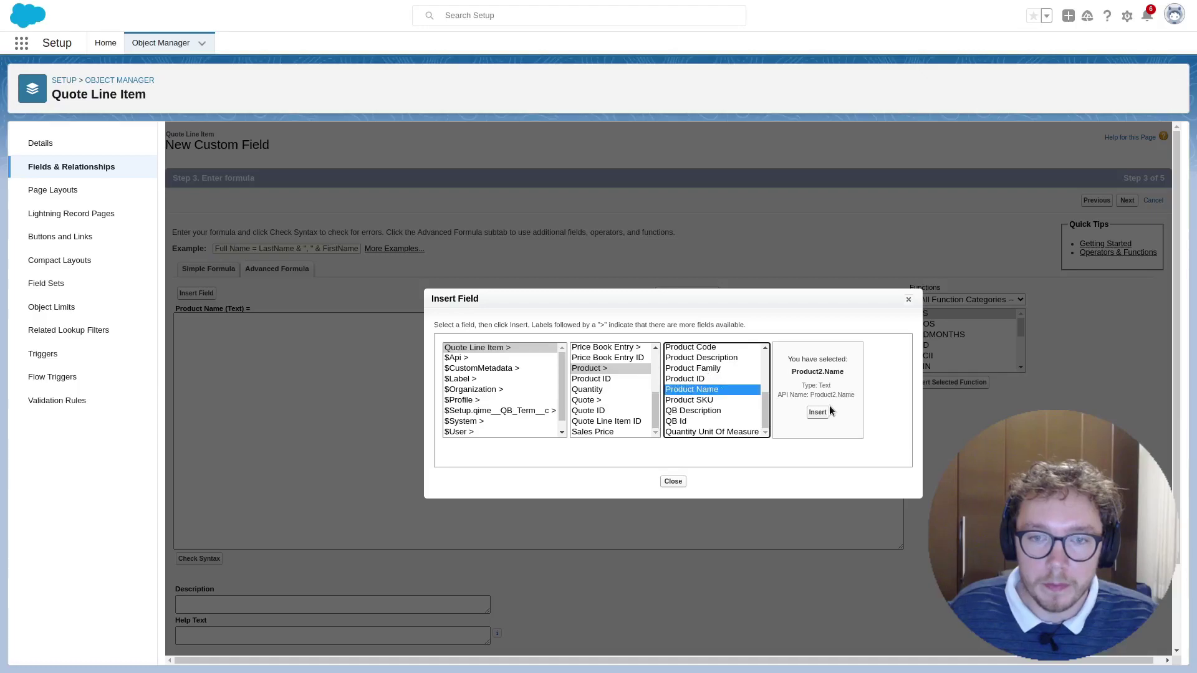
click(823, 412)
Accept the formula and the default field-level security, and save the Product Name field.
scroll(905, 436, down, 2)
click(1131, 652)
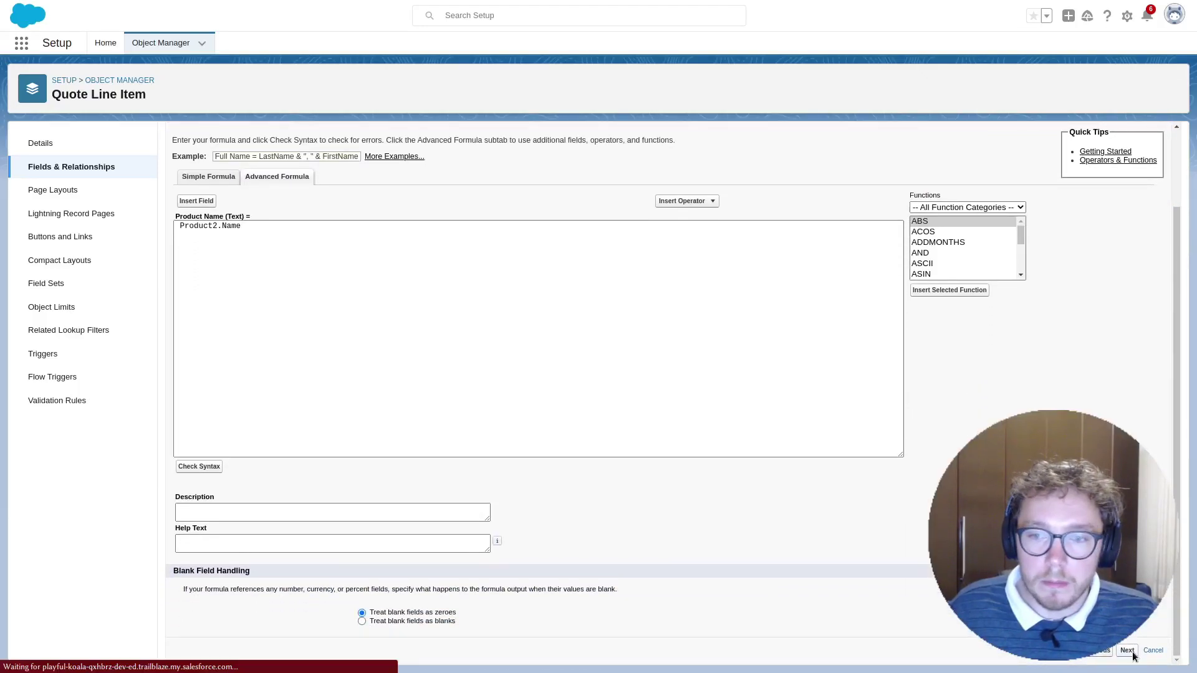
scroll(1009, 297, up, 2)
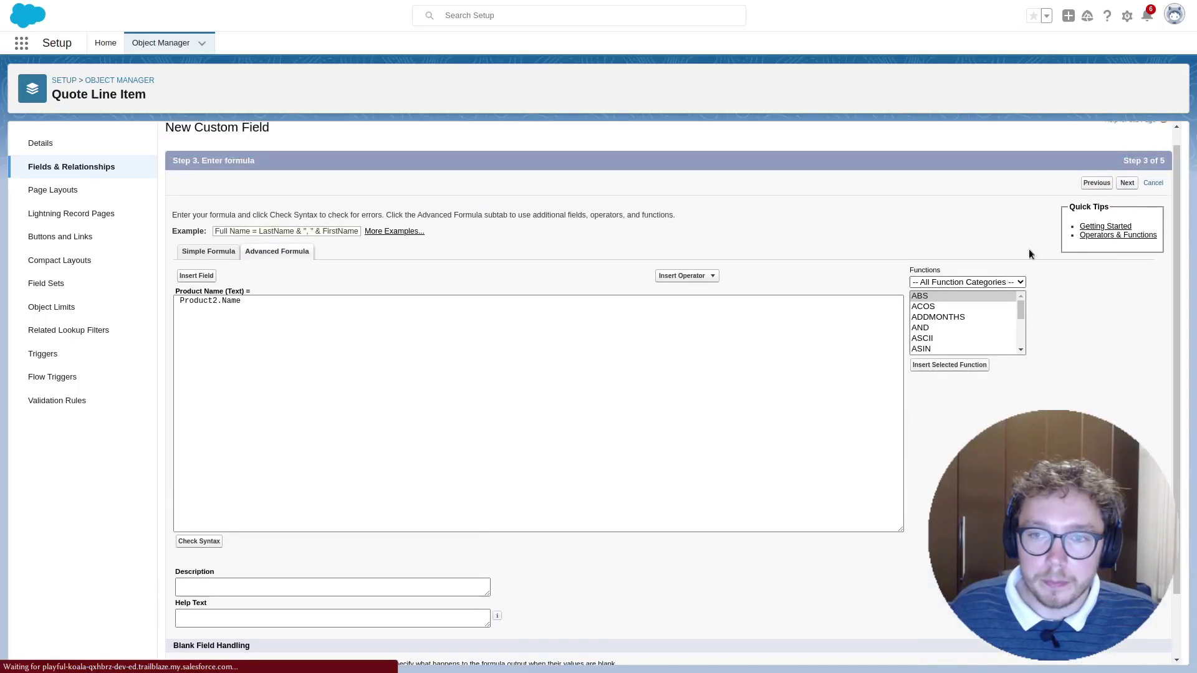
click(1136, 200)
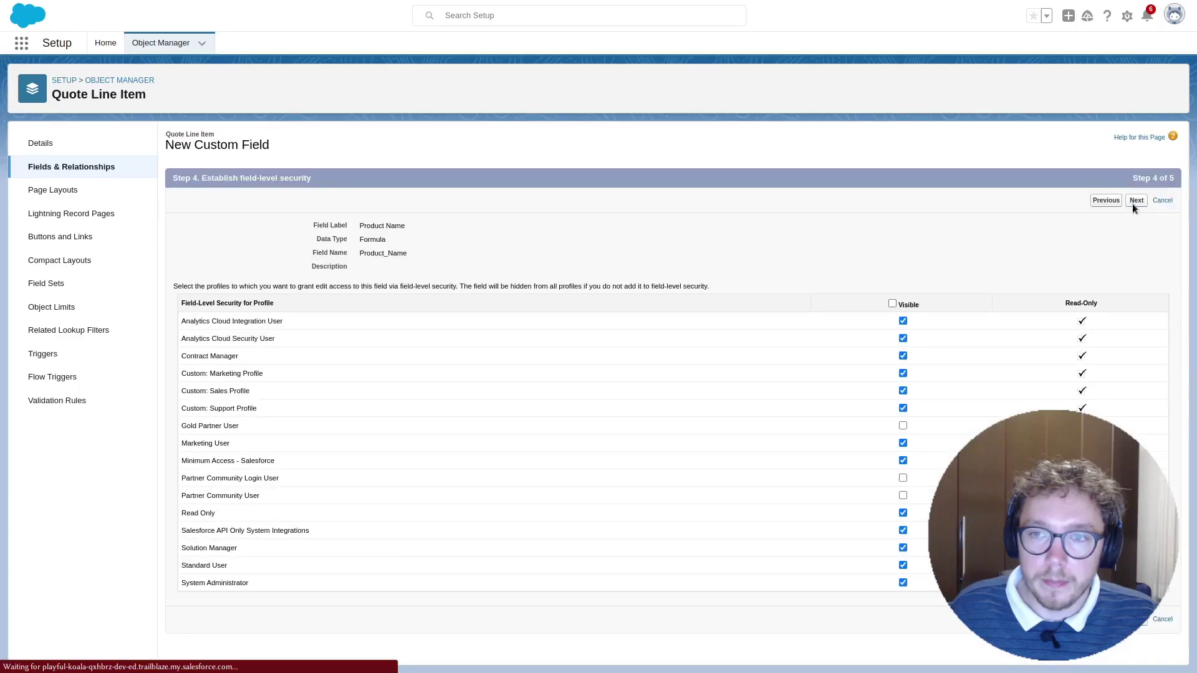
Find Flows in Setup and open the Quote Clone Flow.
click(105, 43)
click(90, 77)
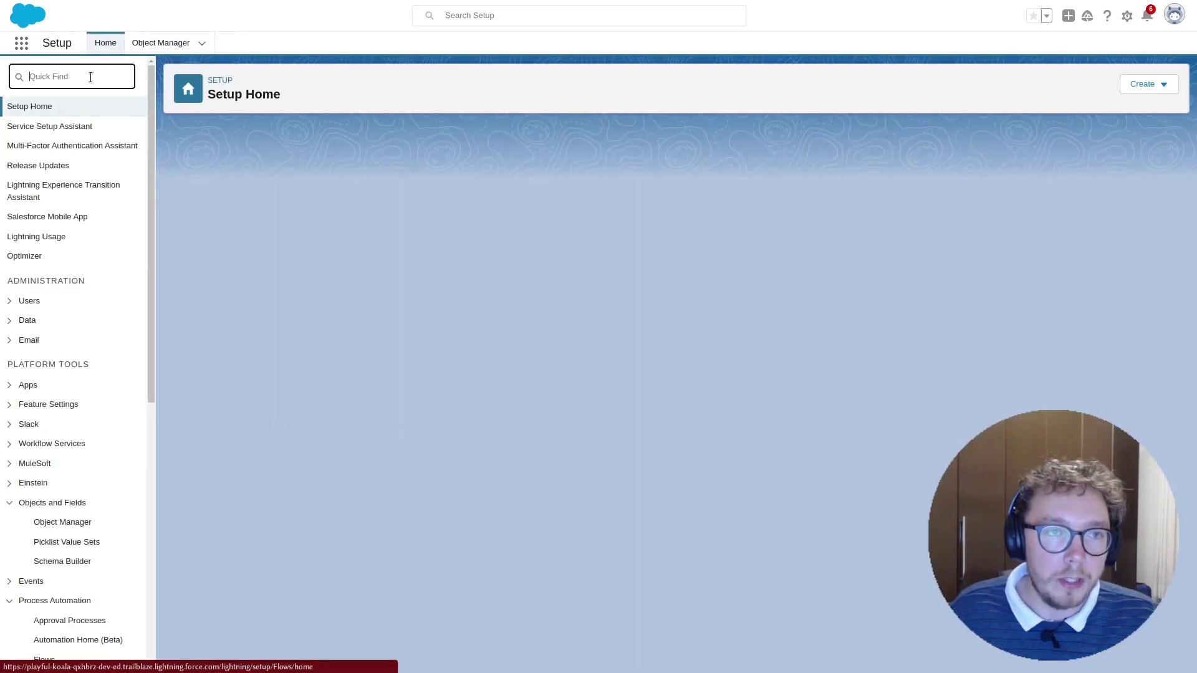
text(flow)
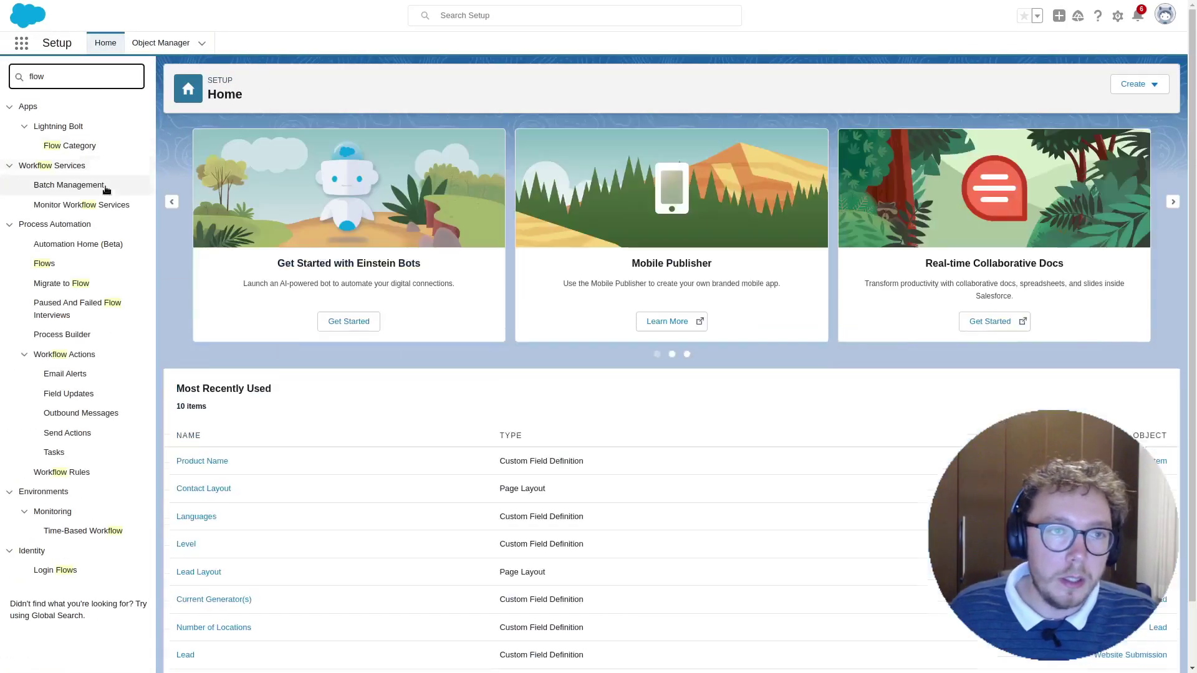
click(59, 259)
click(46, 264)
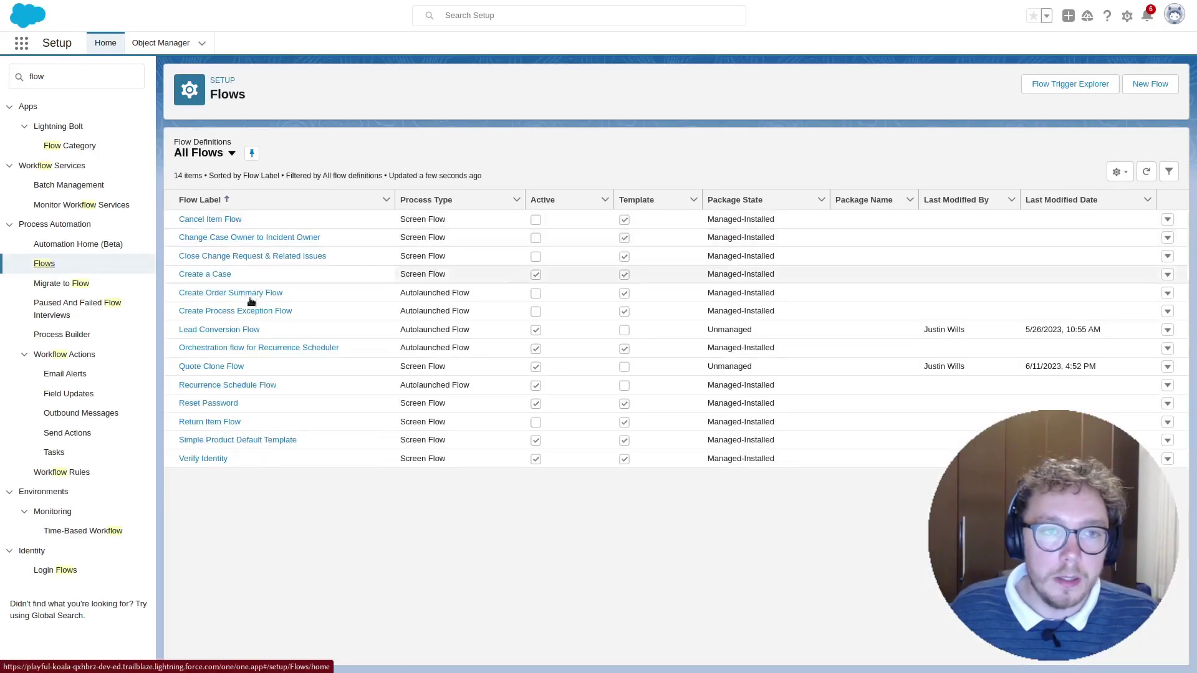
click(213, 369)
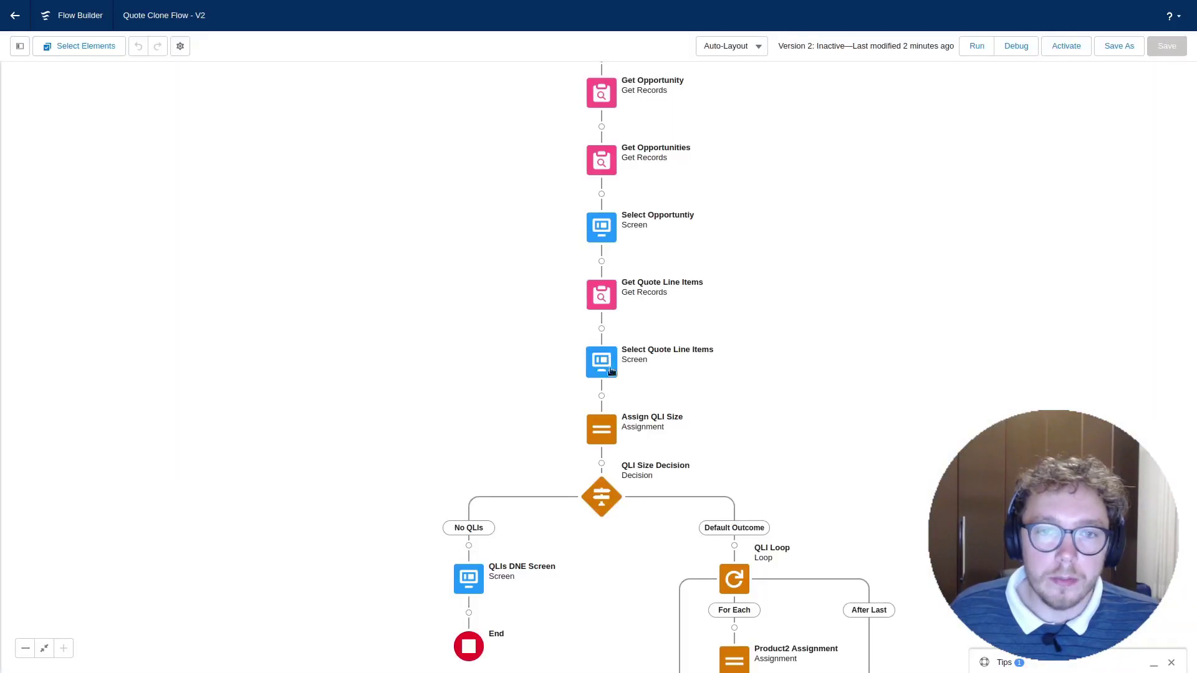
Add a Product Name column to the data table on the Select Quote Line Items screen and make it the first column.
click(611, 371)
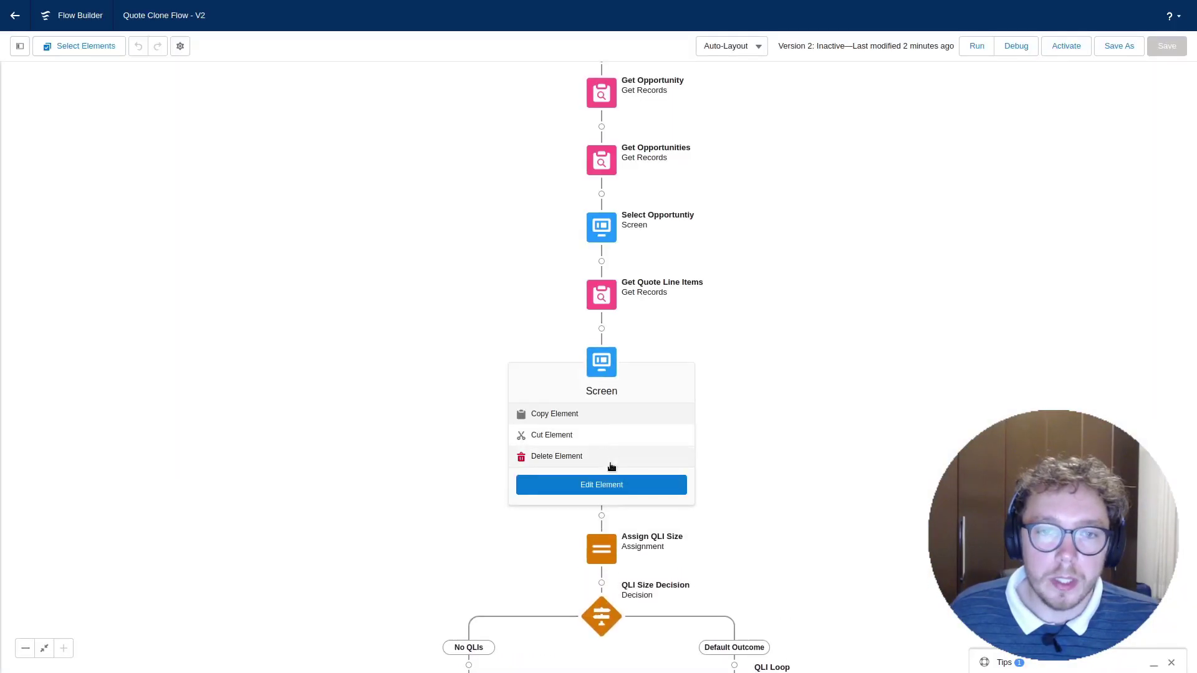
click(613, 484)
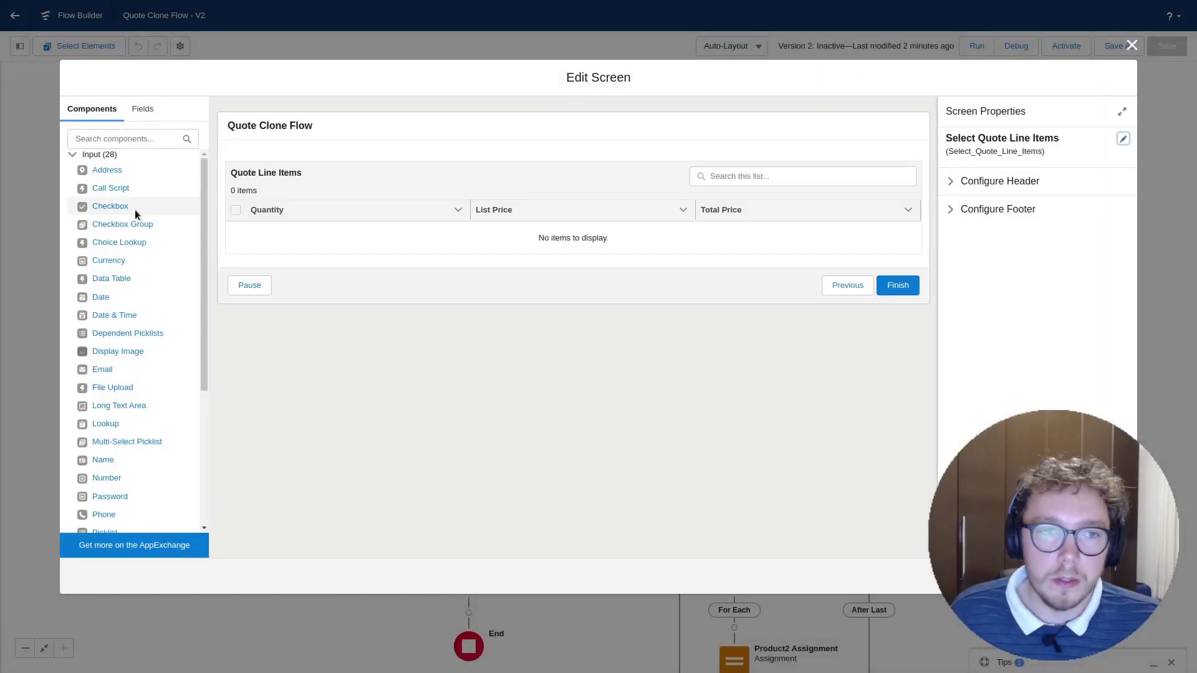
click(367, 208)
click(1024, 353)
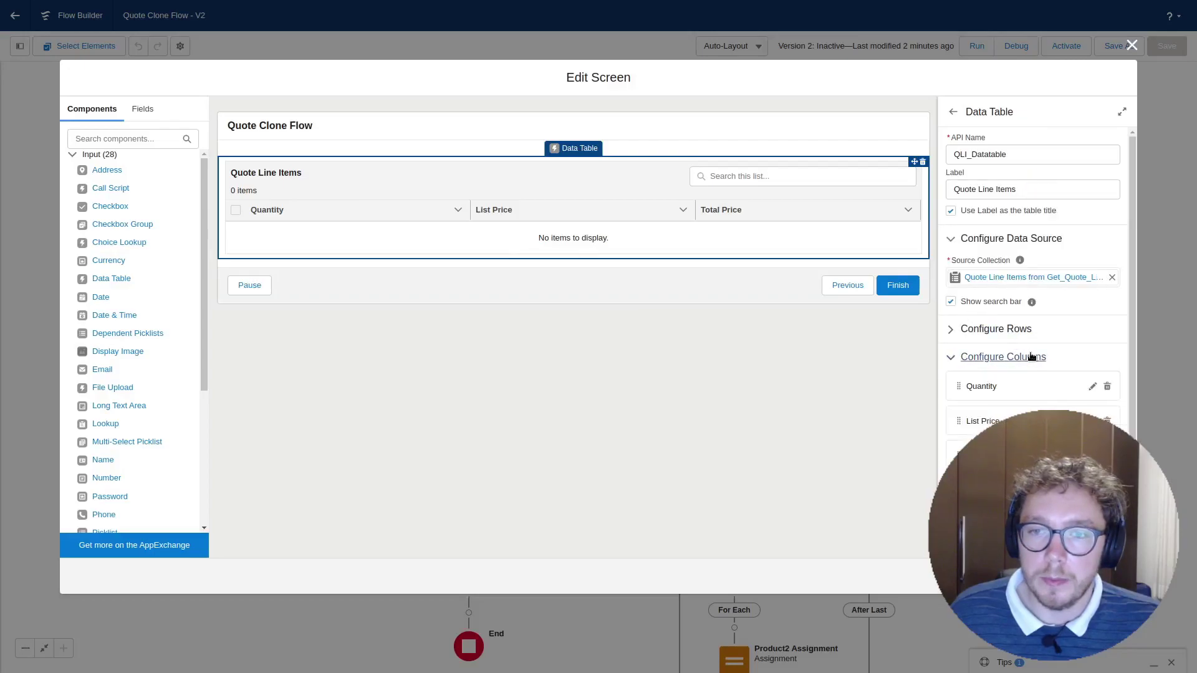
scroll(1019, 405, down, 1)
scroll(1002, 399, down, 3)
click(1002, 399)
text(prod)
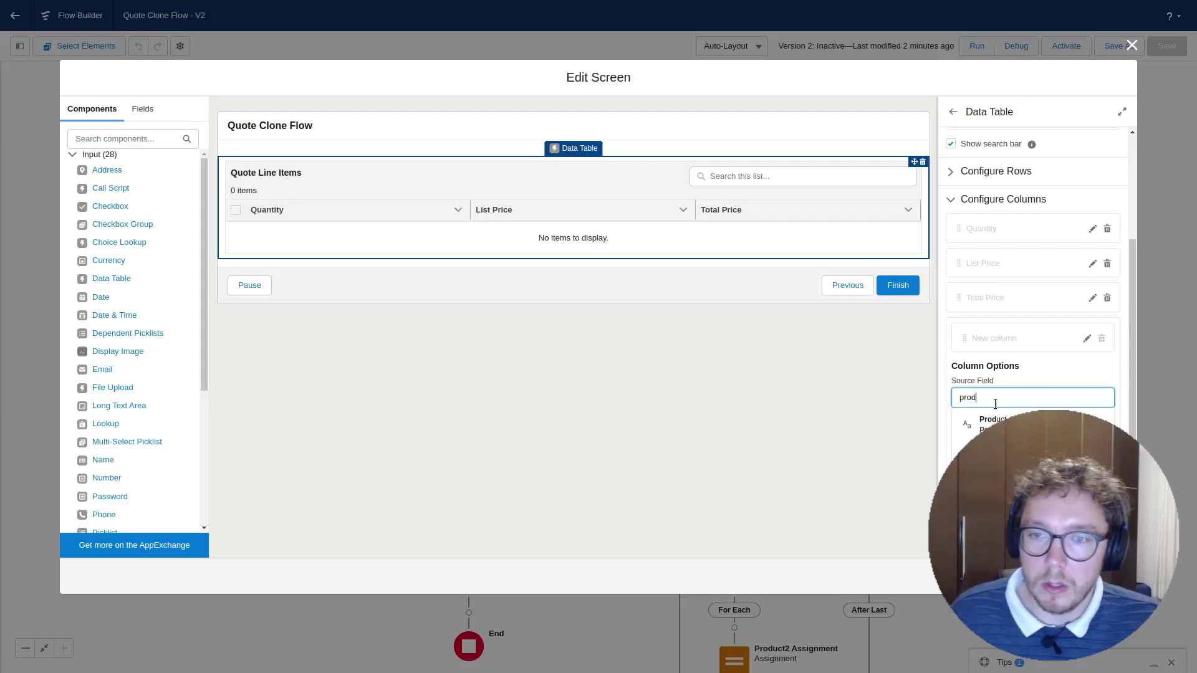
click(993, 423)
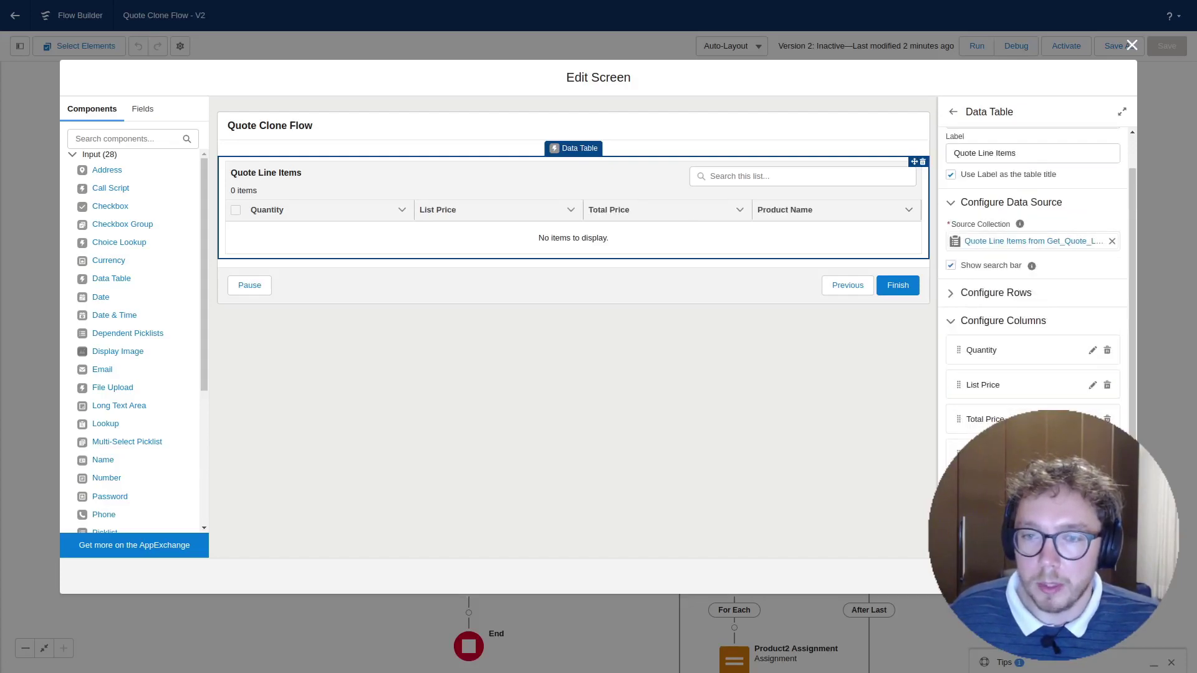
drag(972, 454, 958, 390)
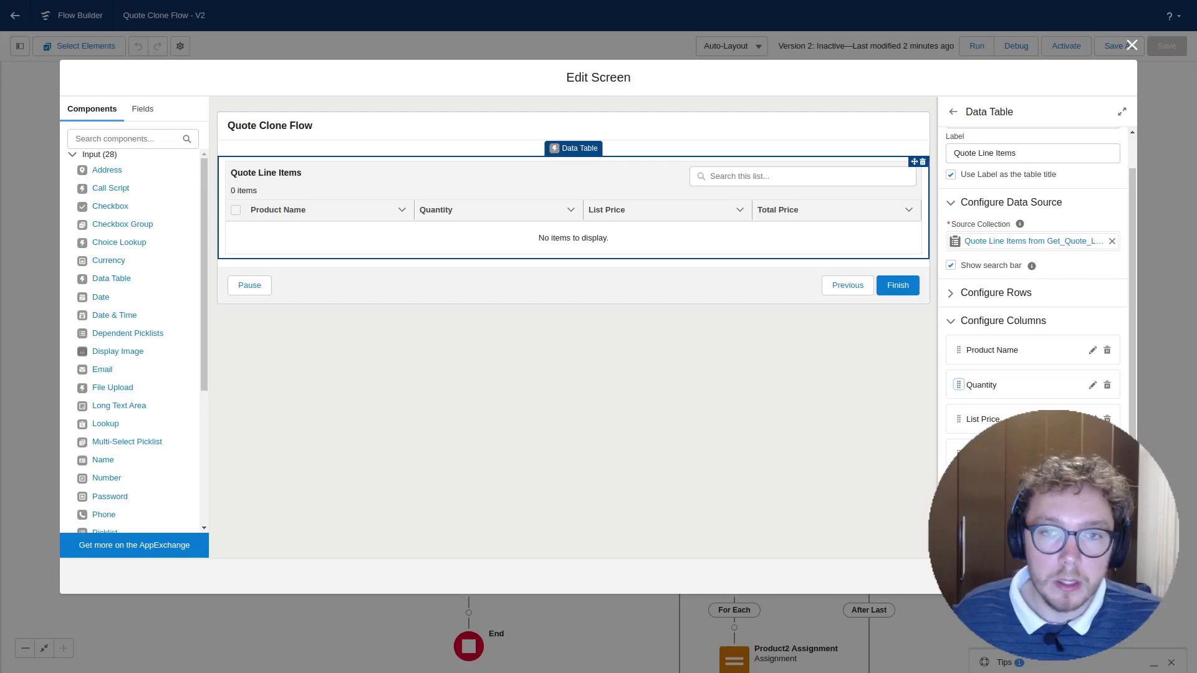
click(855, 479)
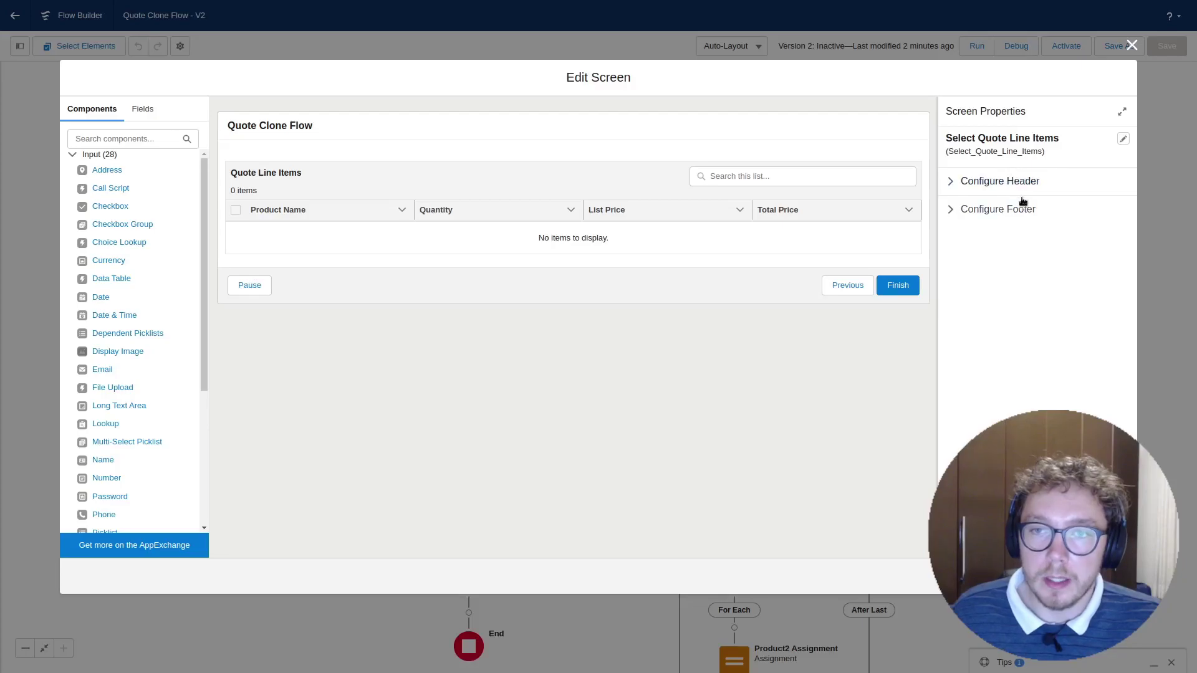
Manually assign the data table's Selected Rows output to the Quote Line Items collection from Get_Quote_Line_Items, and save the flow.
click(903, 196)
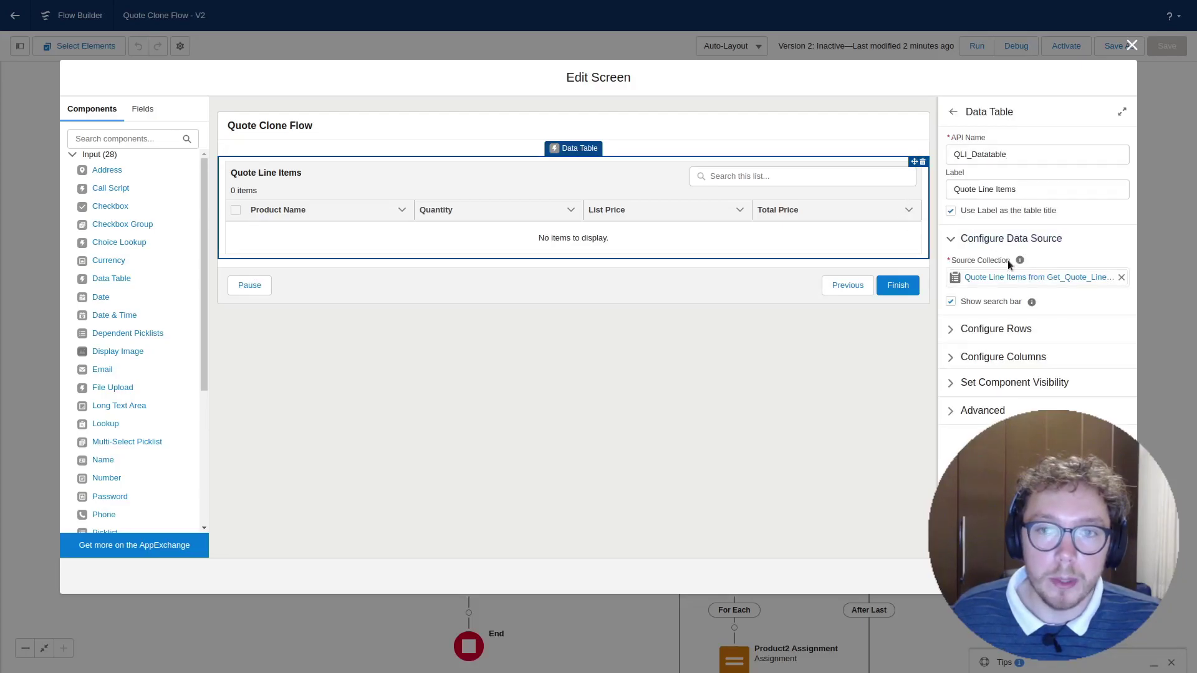
click(1001, 415)
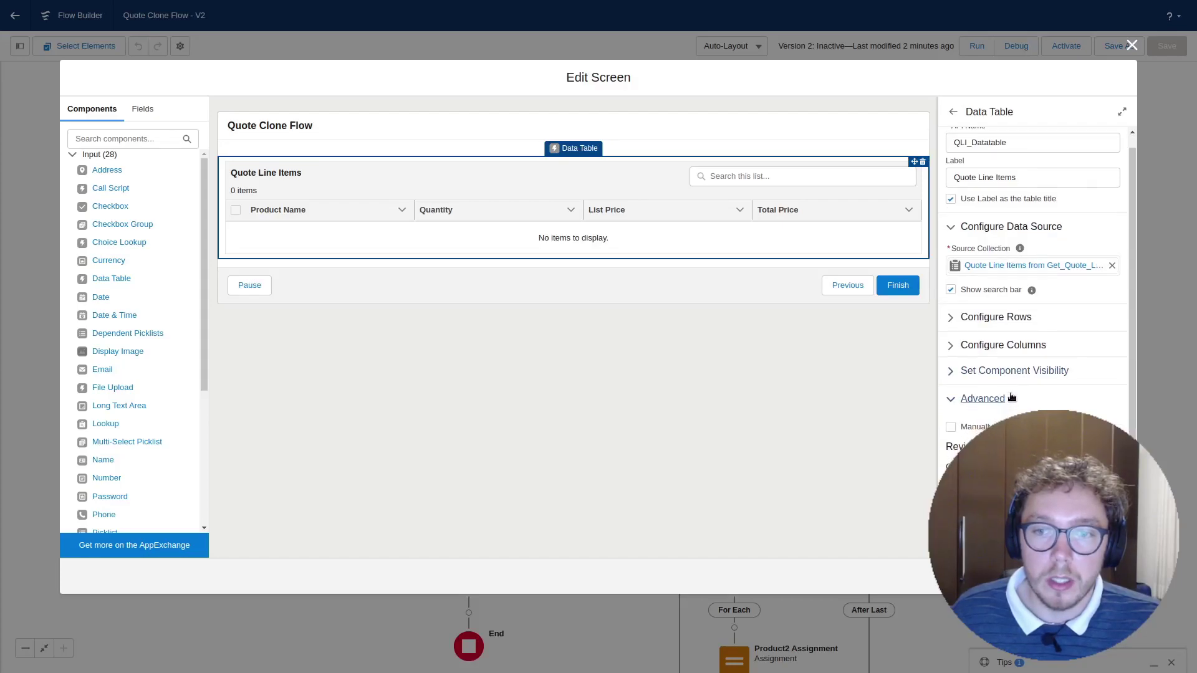
click(950, 427)
scroll(1024, 401, down, 2)
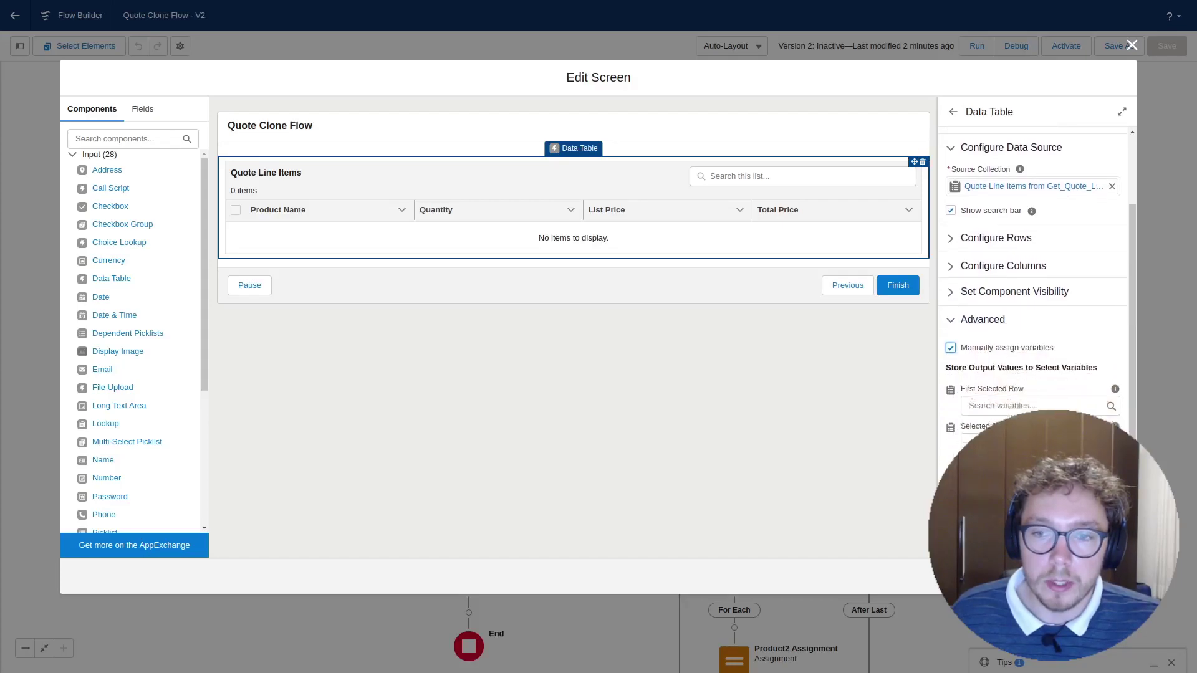
click(1017, 414)
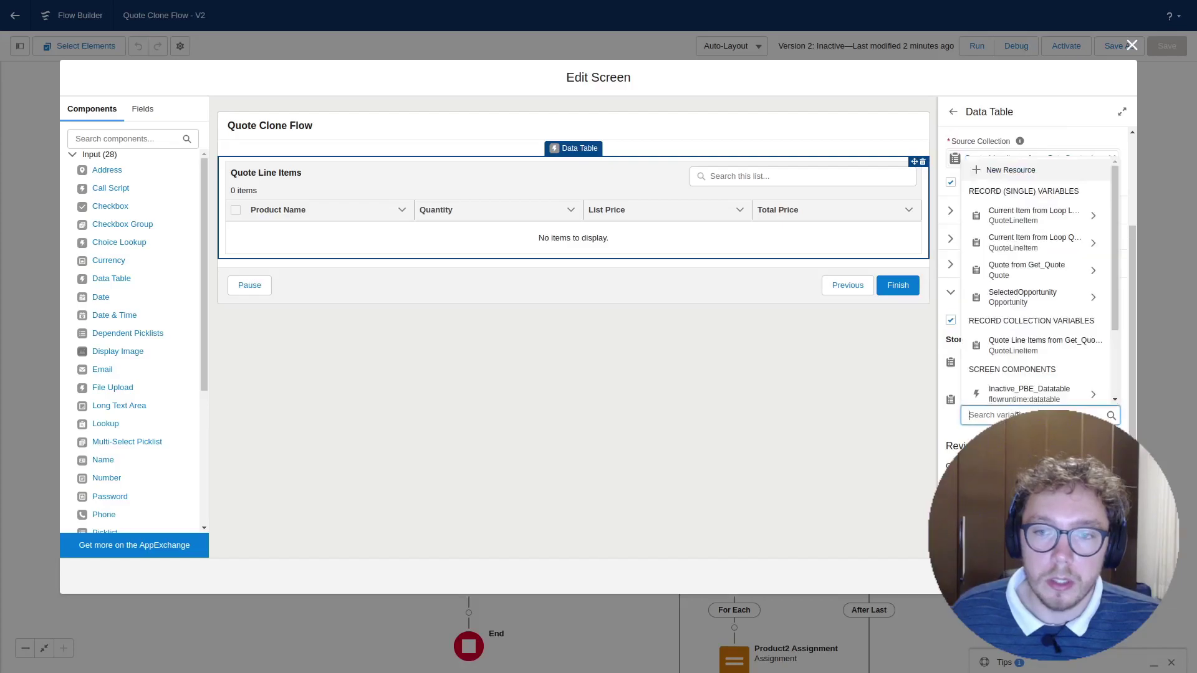
click(1045, 344)
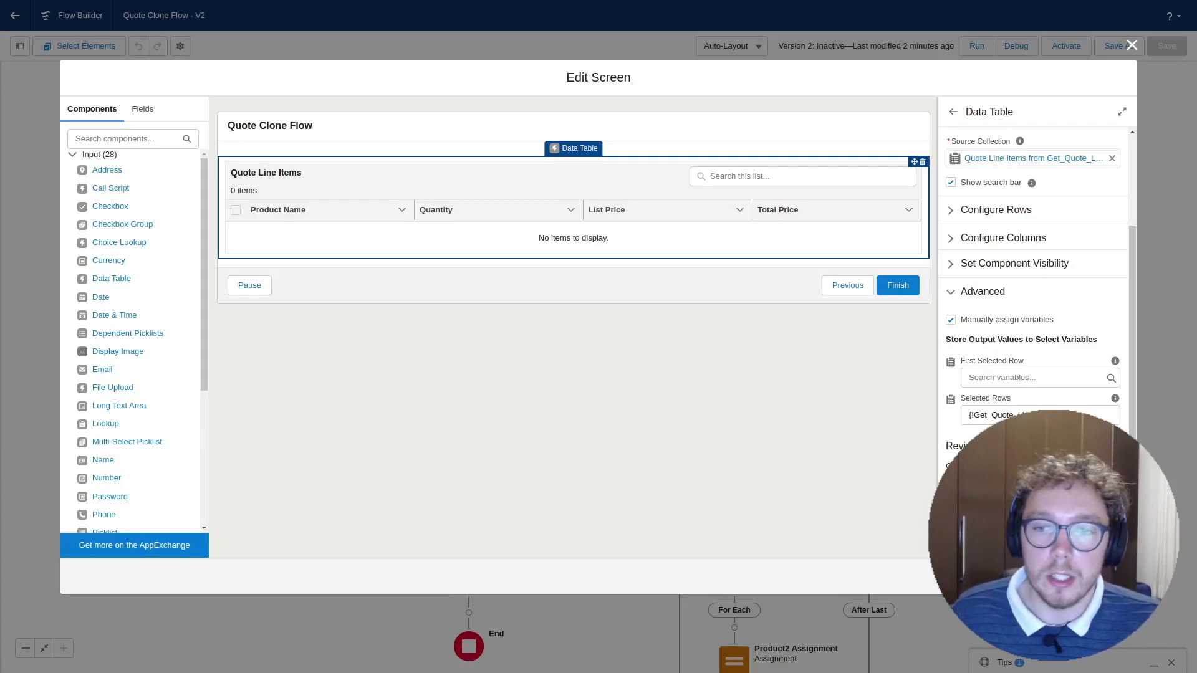
click(1108, 576)
click(1166, 46)
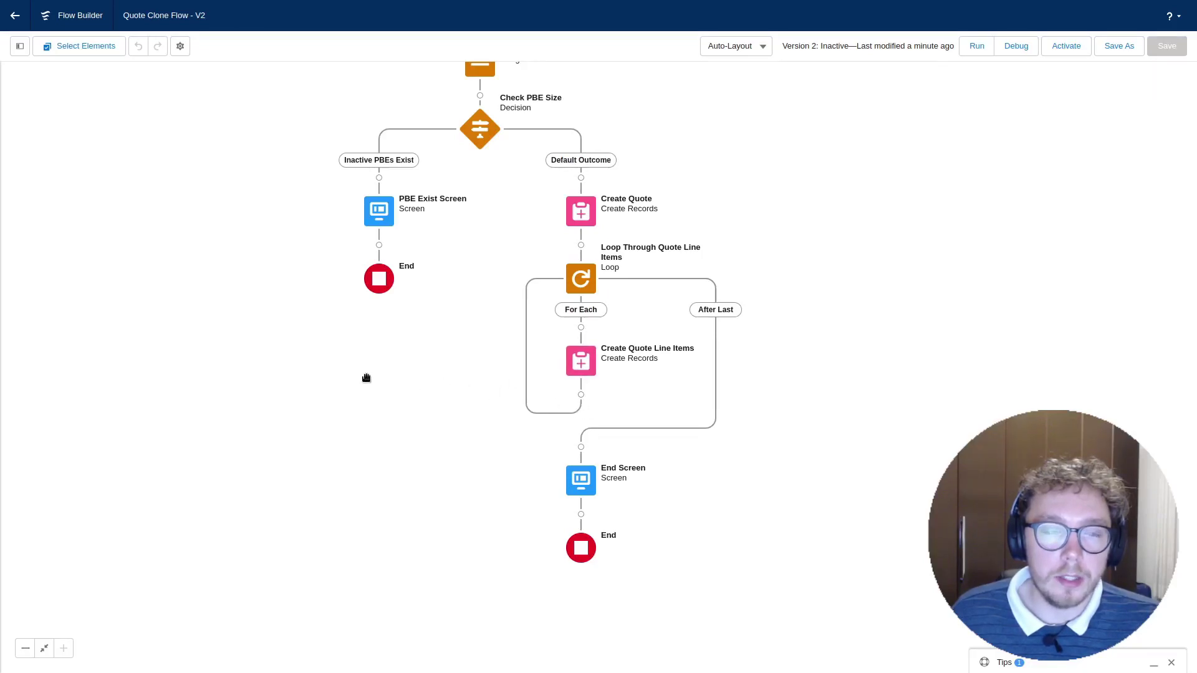
Start a new Variable resource with the API name NewQLIs.
click(20, 45)
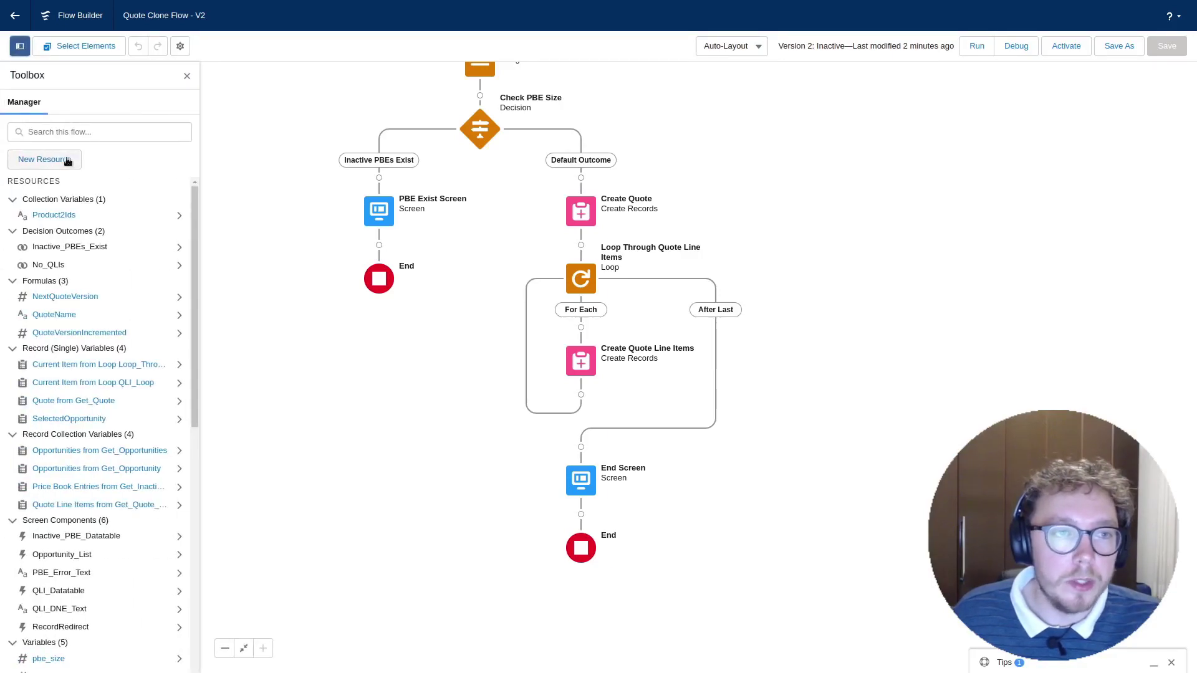
click(70, 160)
click(481, 288)
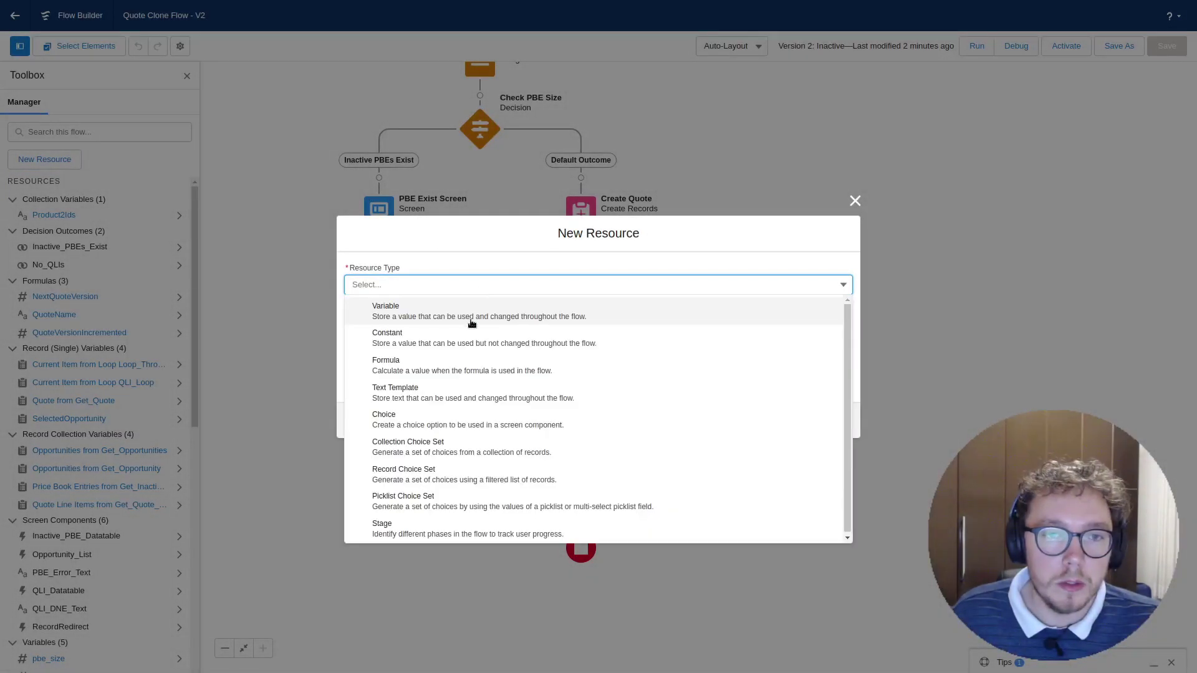
click(472, 319)
click(405, 309)
text(NewQu)
key(Escape)
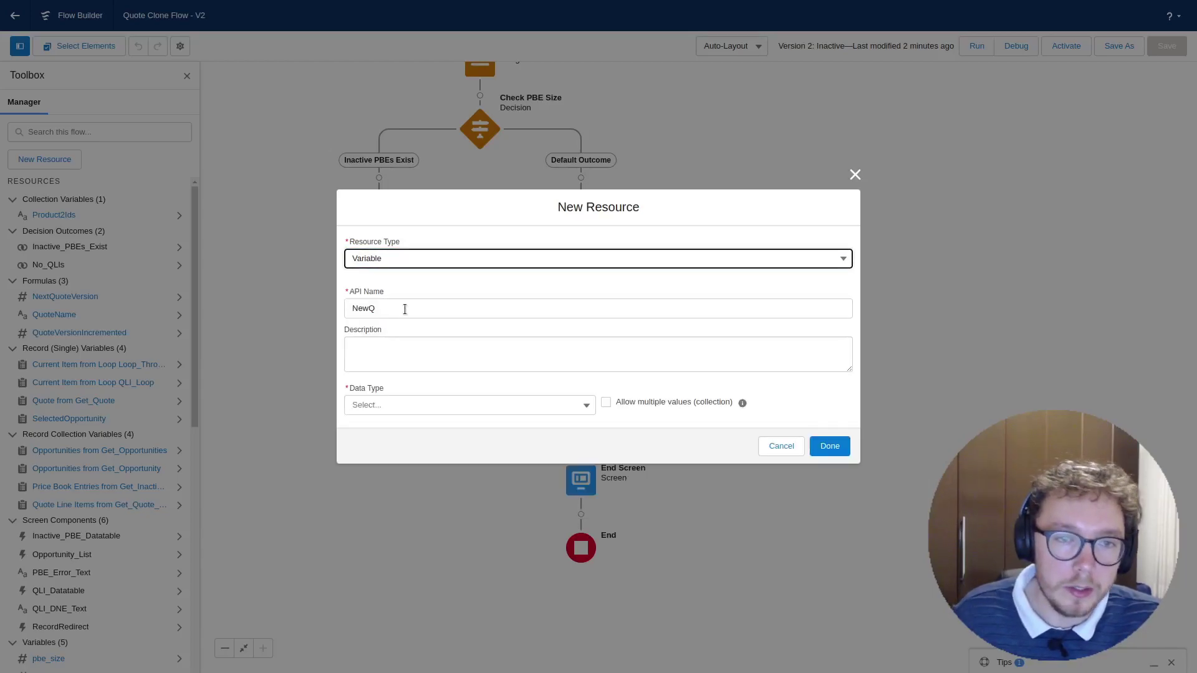
click(430, 311)
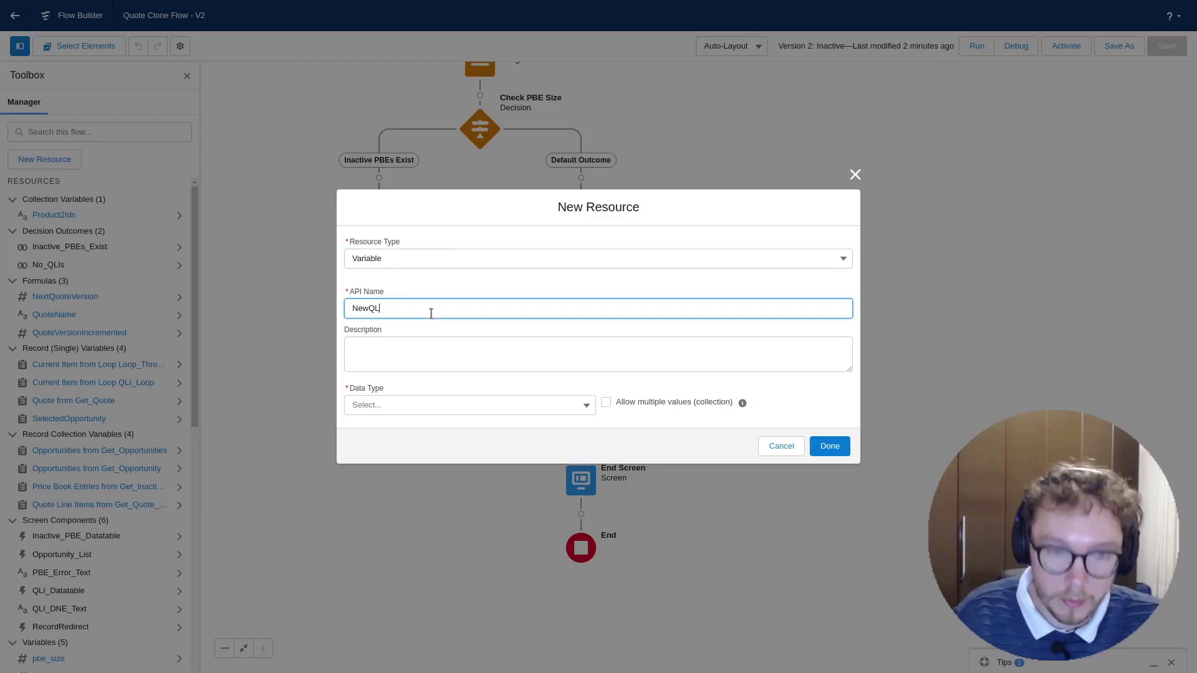
Make NewQLIs a Record variable allowing multiple values for the Quote Line Item object, and finish the resource.
click(541, 406)
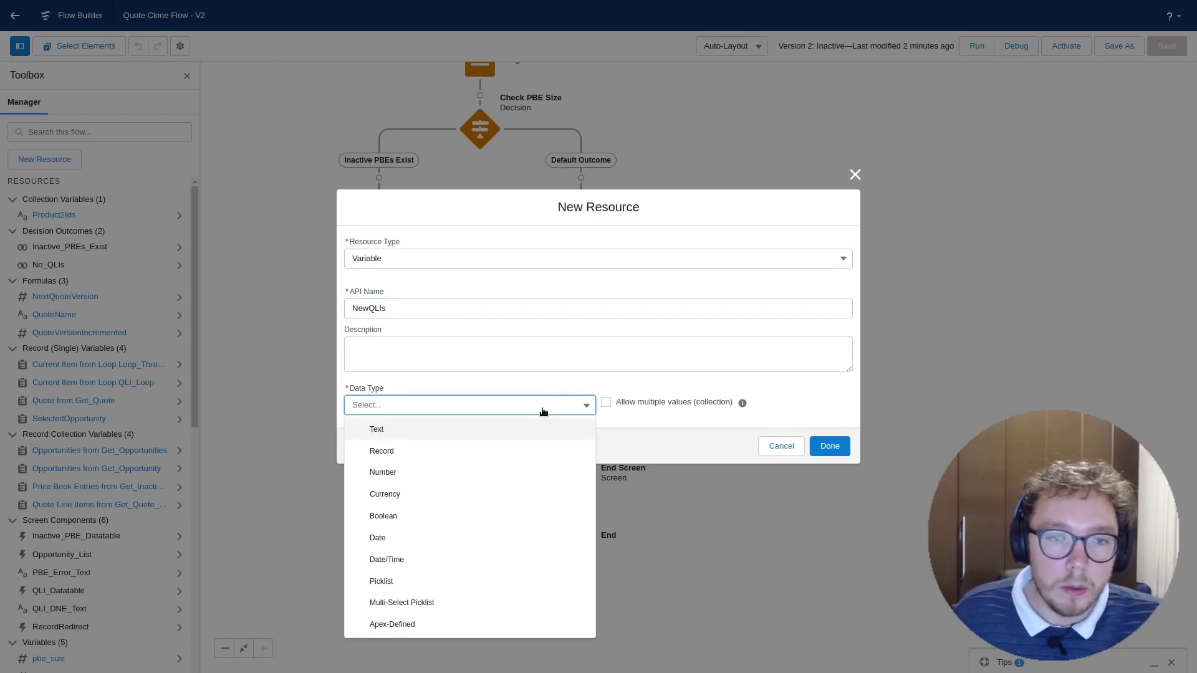
click(499, 451)
click(608, 366)
click(550, 402)
text(quote)
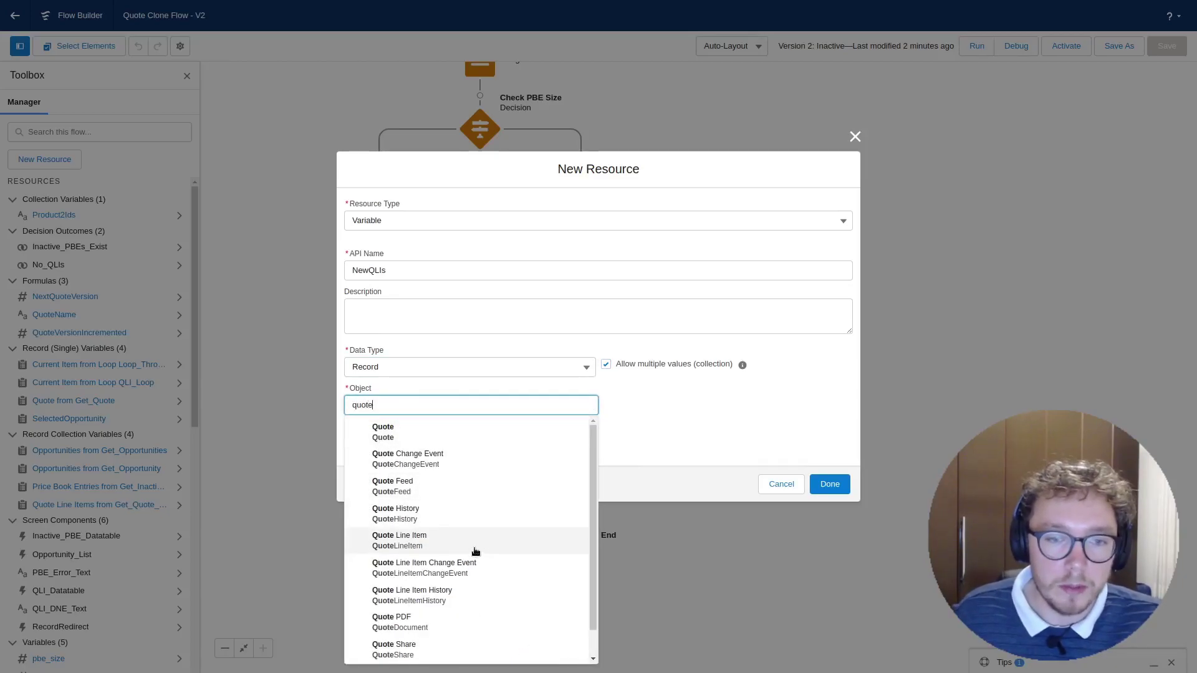
click(475, 547)
click(830, 484)
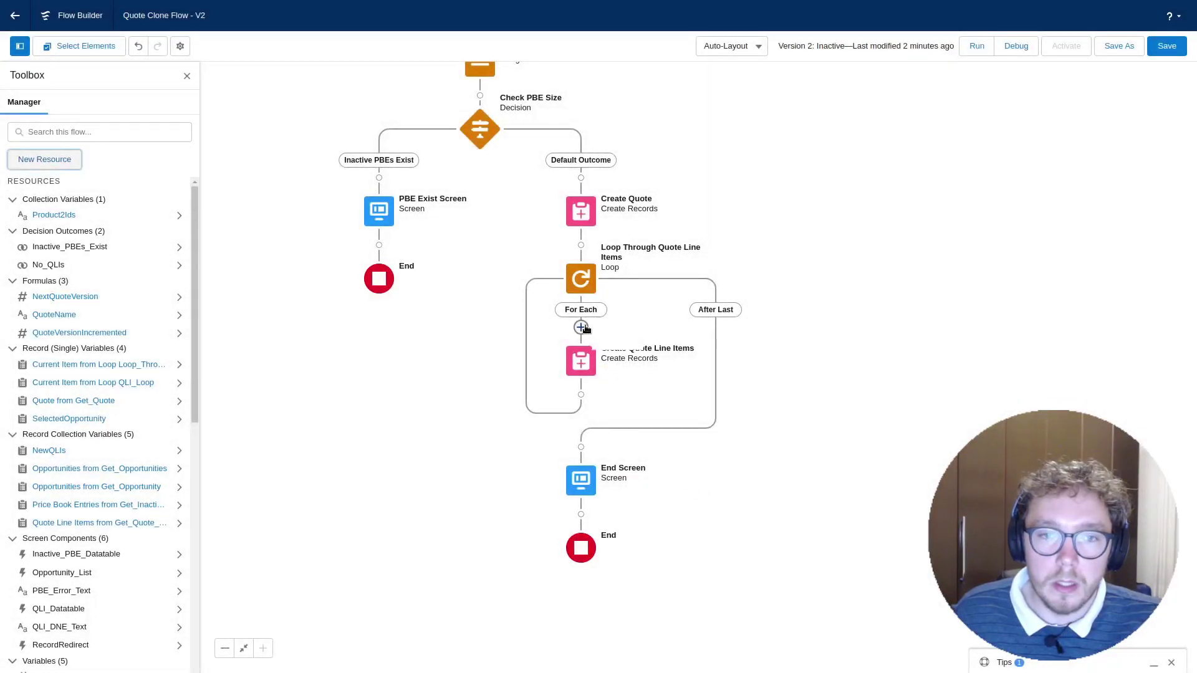
Replace the Create Quote Line Items element in the Loop Through Quote Line Items loop with an Assignment labelled Create New QLI.
click(588, 361)
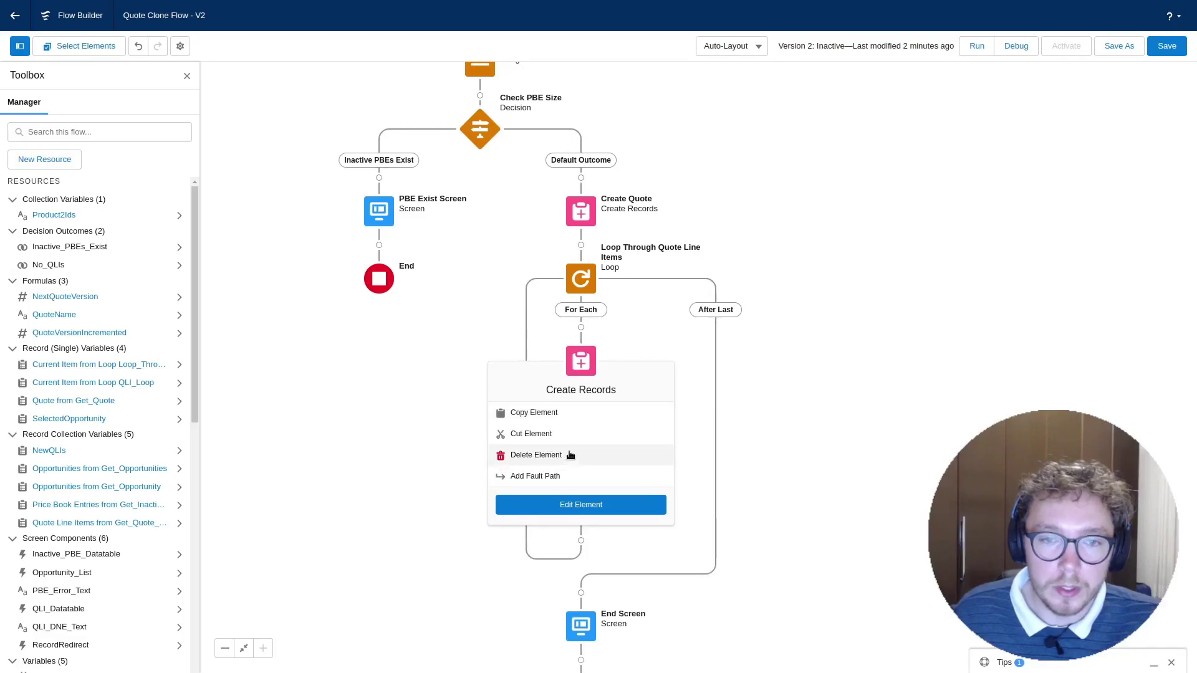
click(569, 454)
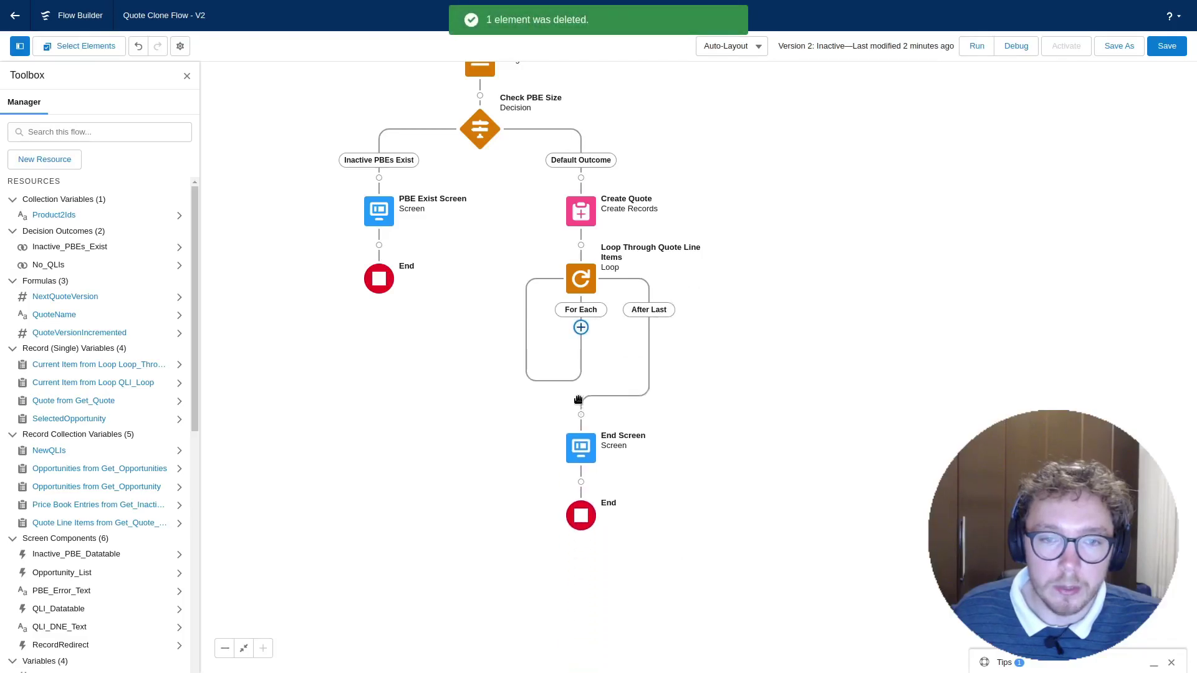
click(580, 327)
text(ass)
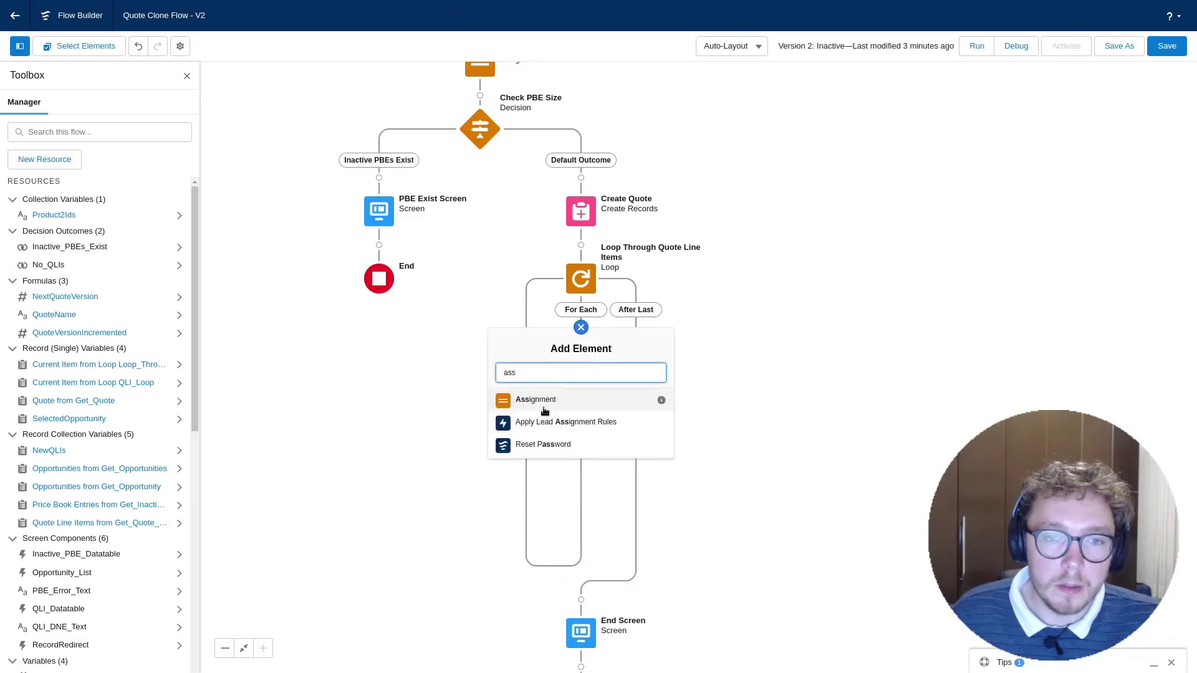
click(544, 411)
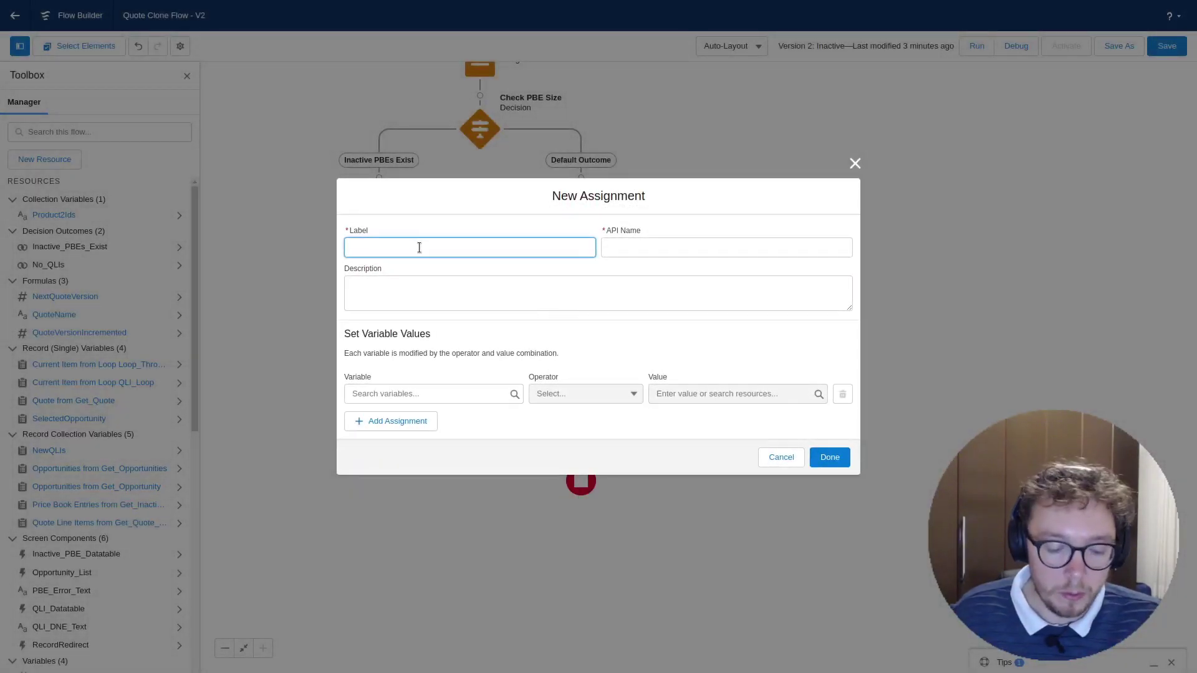
text(Create New QLIs)
key(BackSpace)
key(Tab)
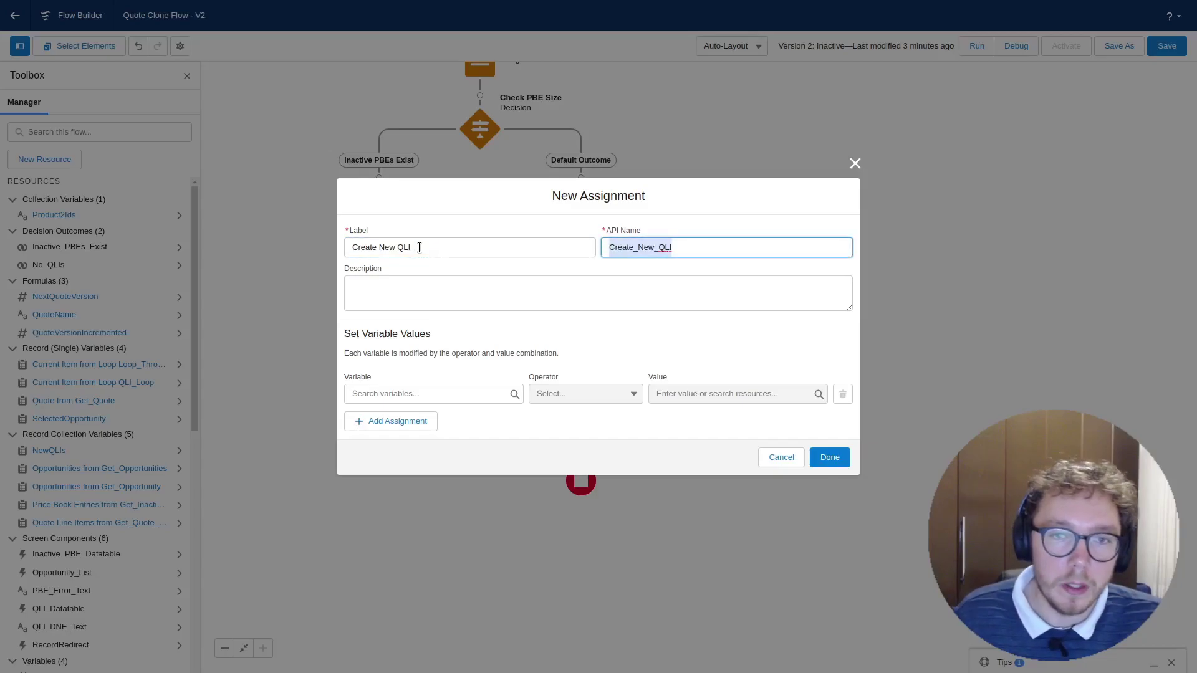
Assign the Empty String constant to the Id of the current item from Loop_Through_Quote_Line_Items, using the Equals operator.
click(400, 387)
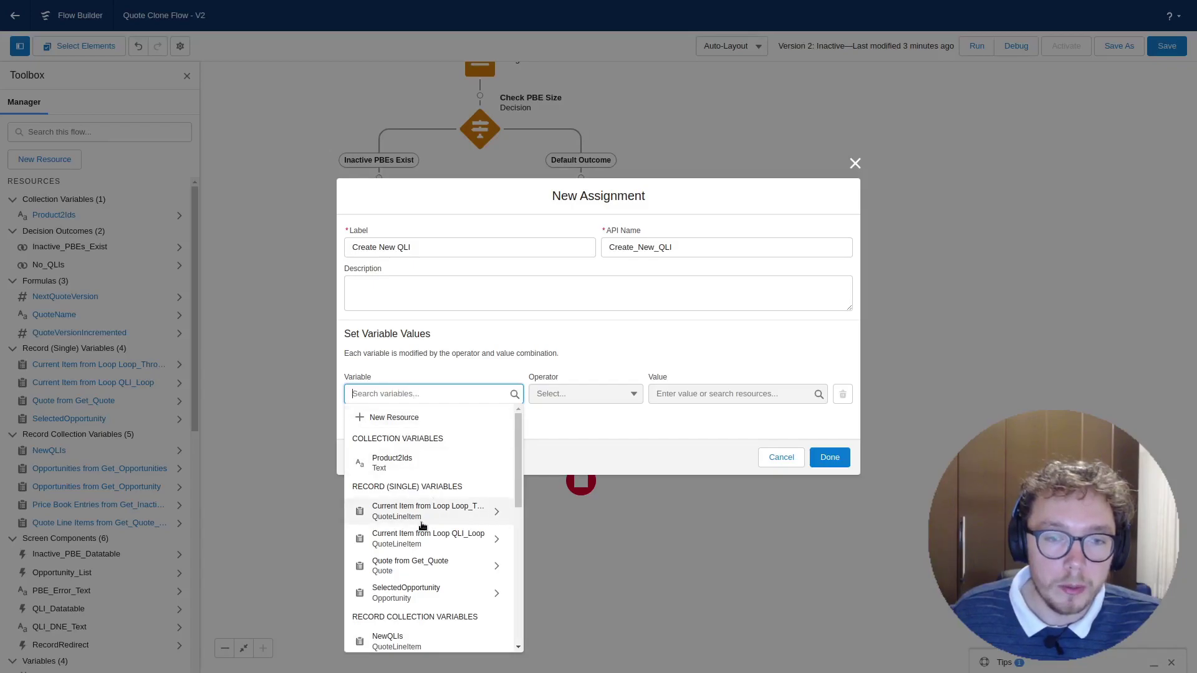
click(424, 516)
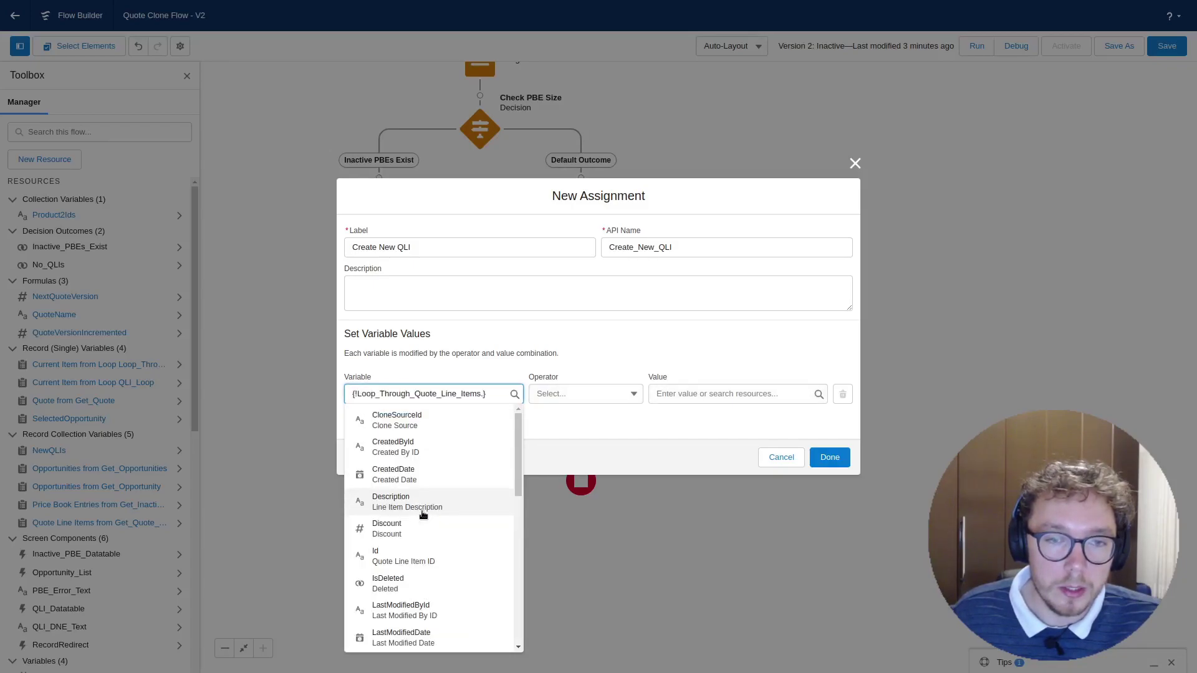
text(Id)
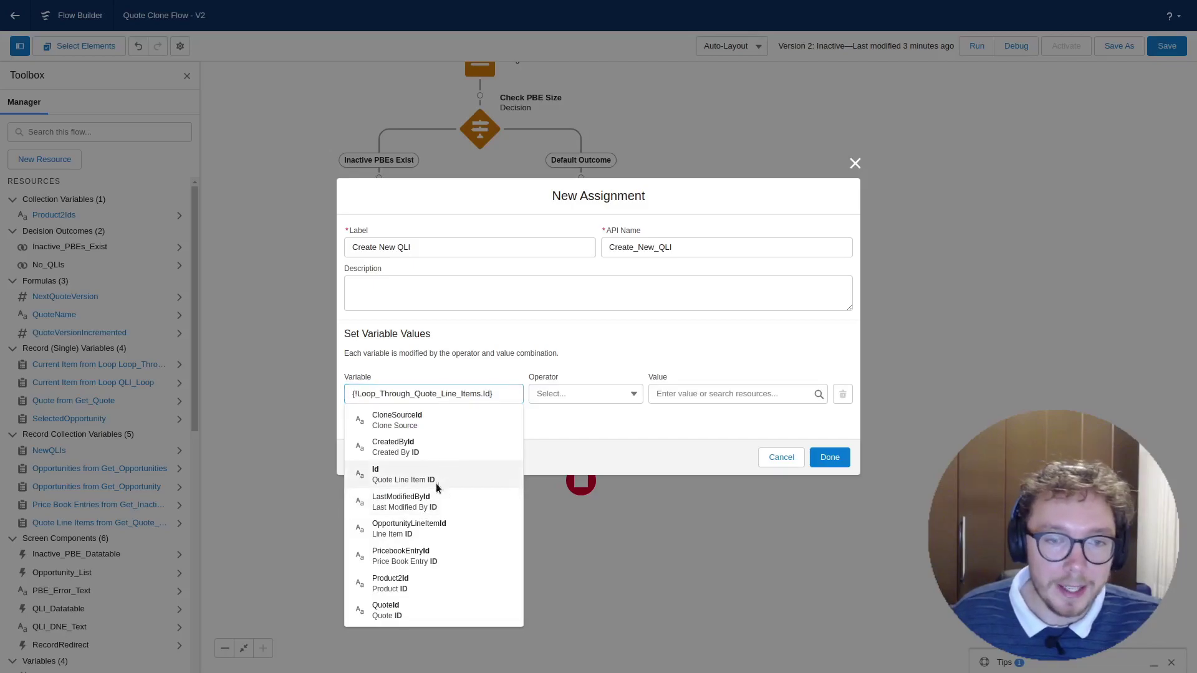
click(464, 479)
click(625, 399)
click(683, 394)
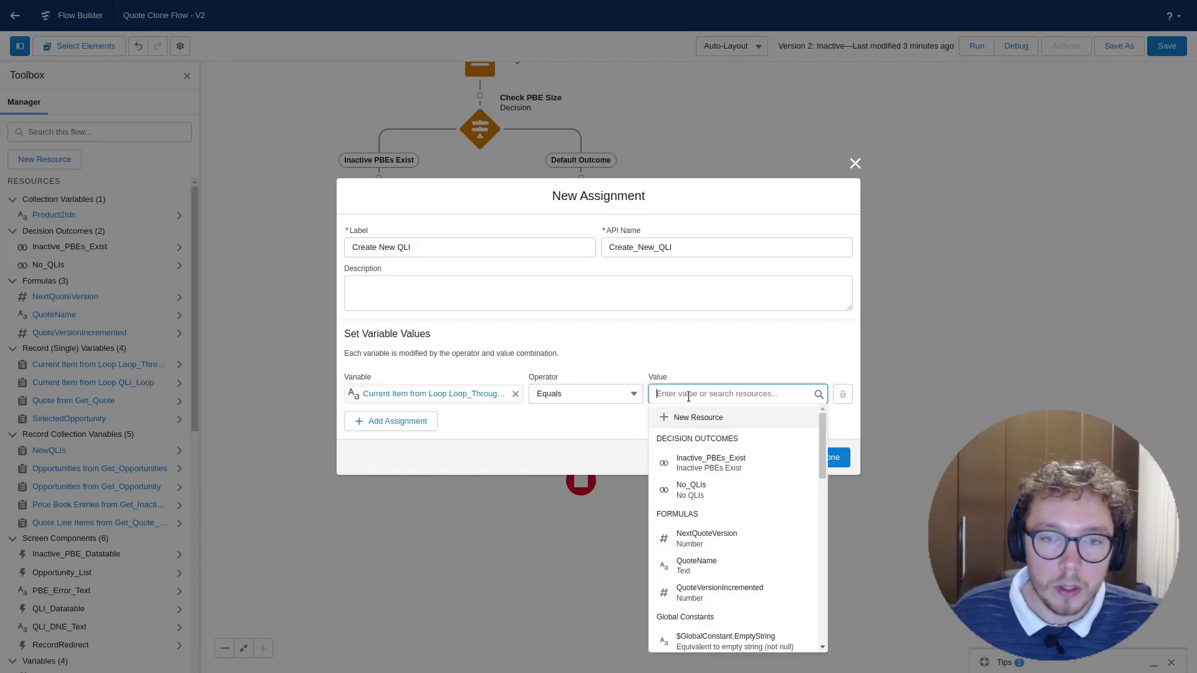
text(null)
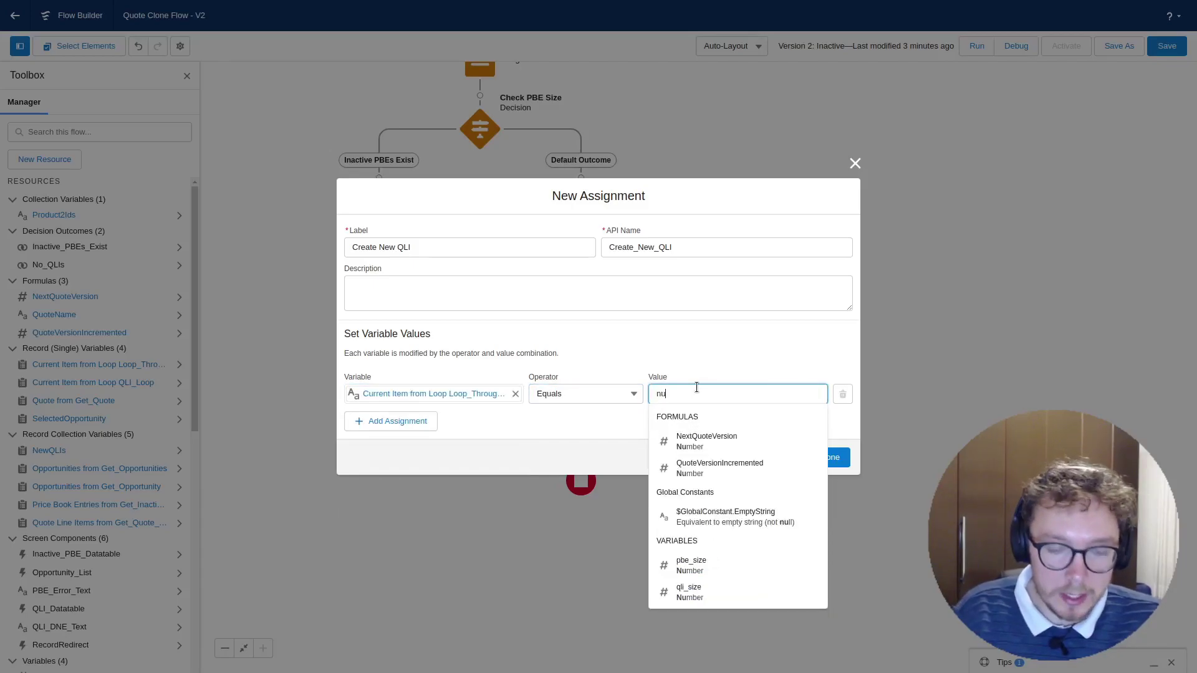
click(701, 434)
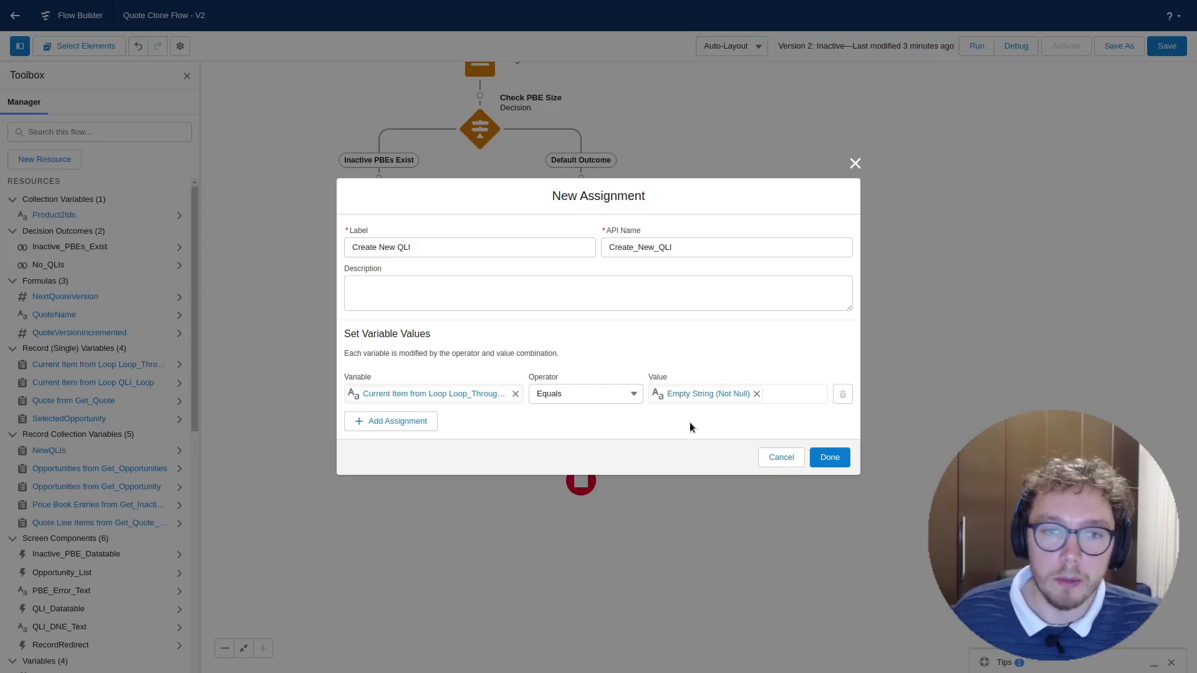
Add a second row to the Create New QLI assignment, targeting the Quote ID field of the current item from Loop_Through_Quote_Line_Items.
click(437, 422)
click(444, 416)
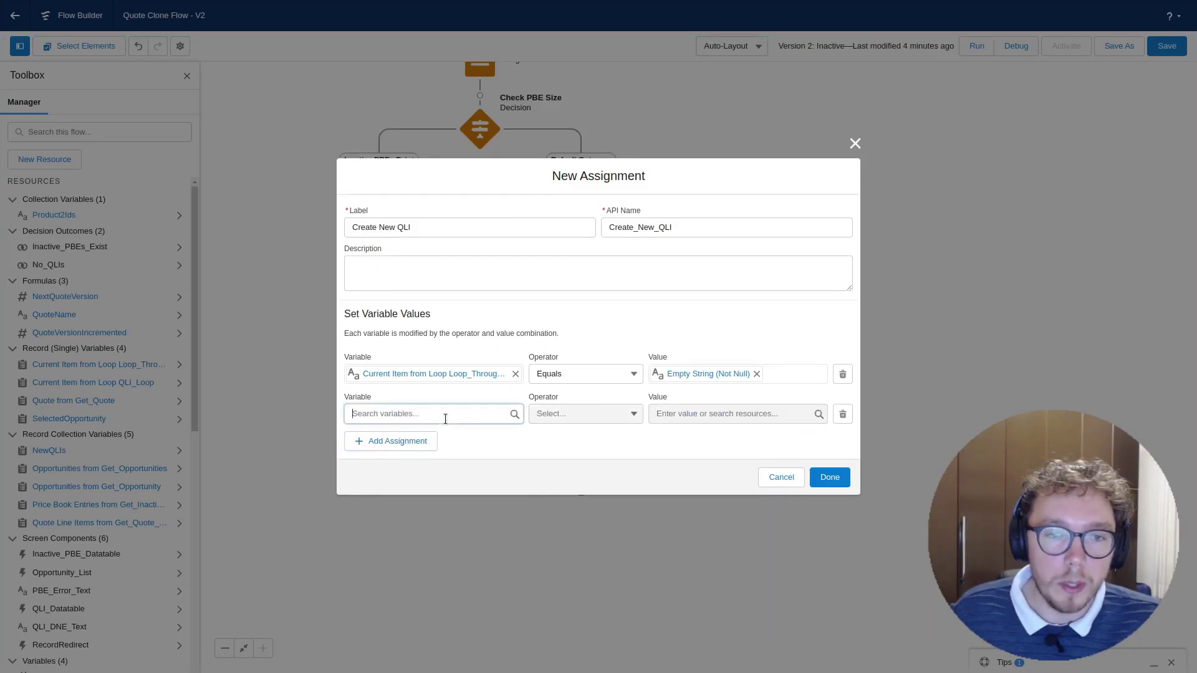
text(quo)
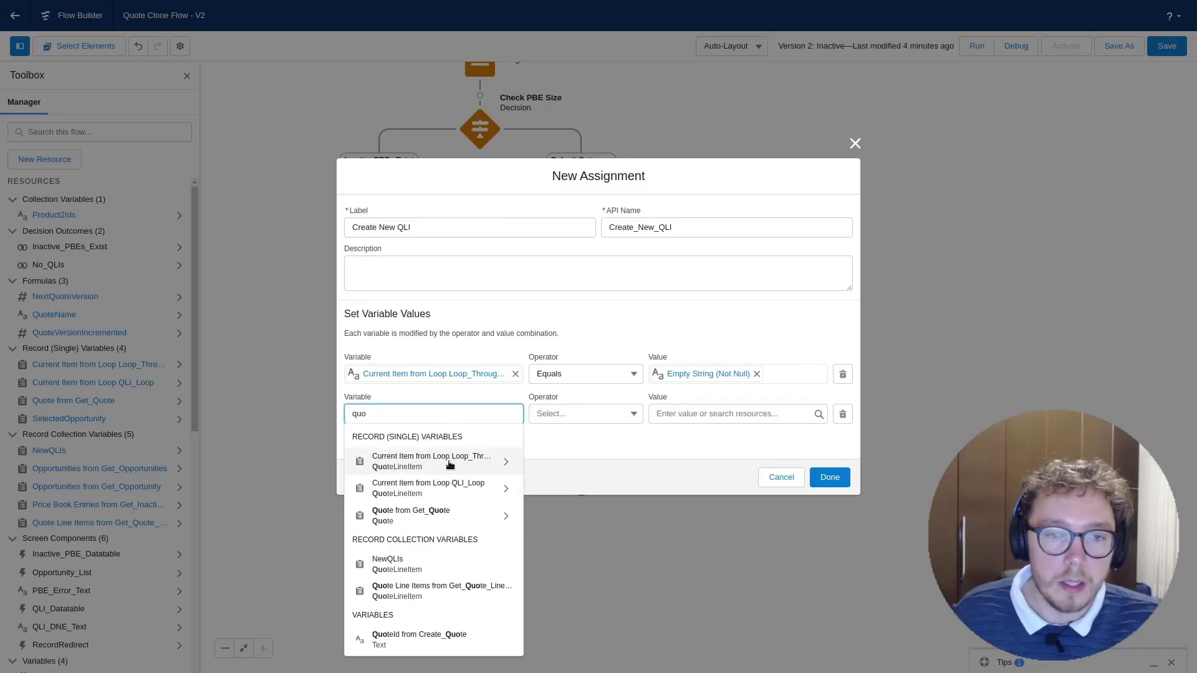
click(448, 465)
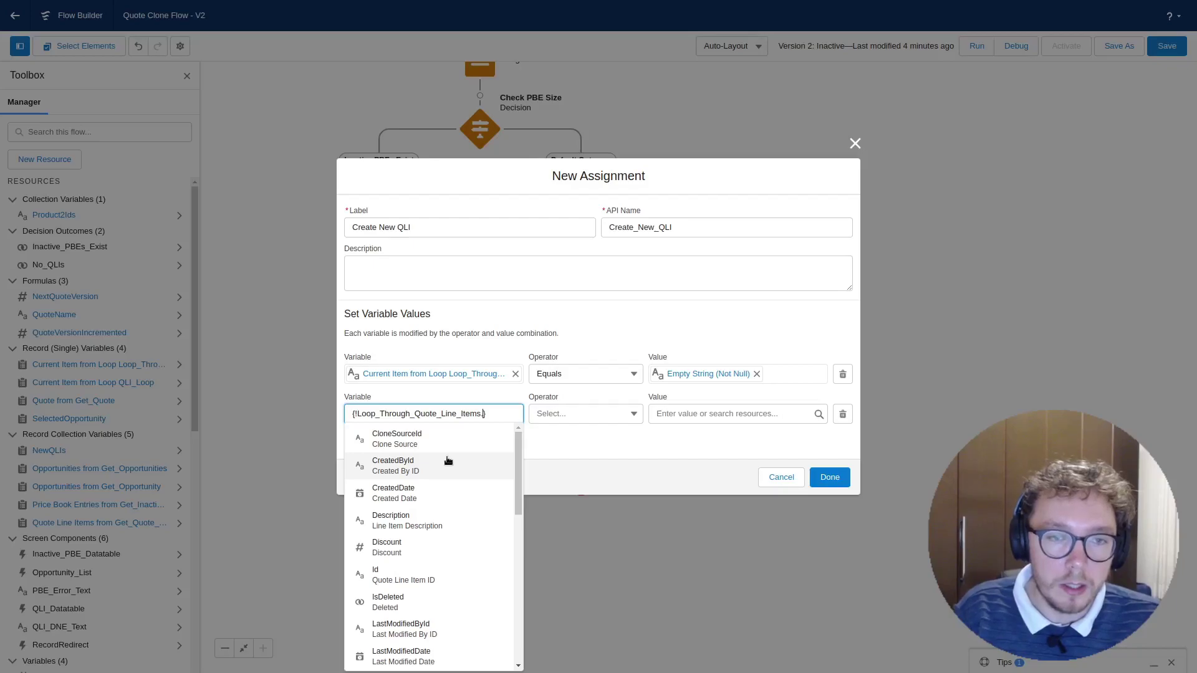
text(qu)
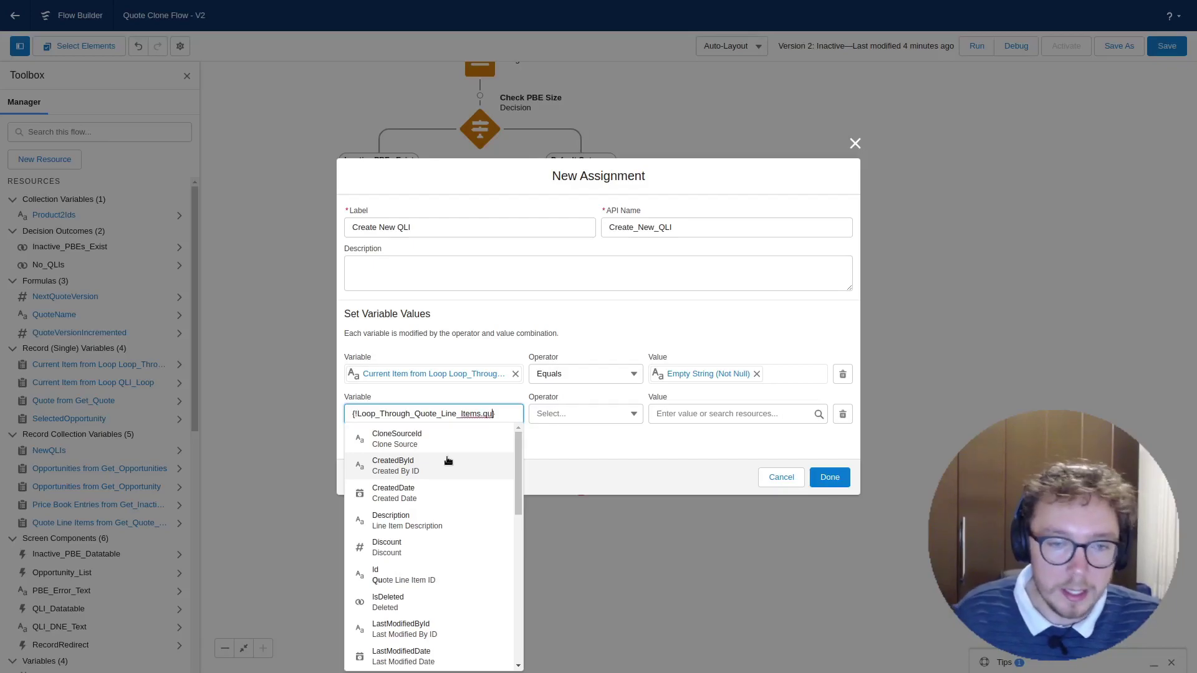
text(ote)
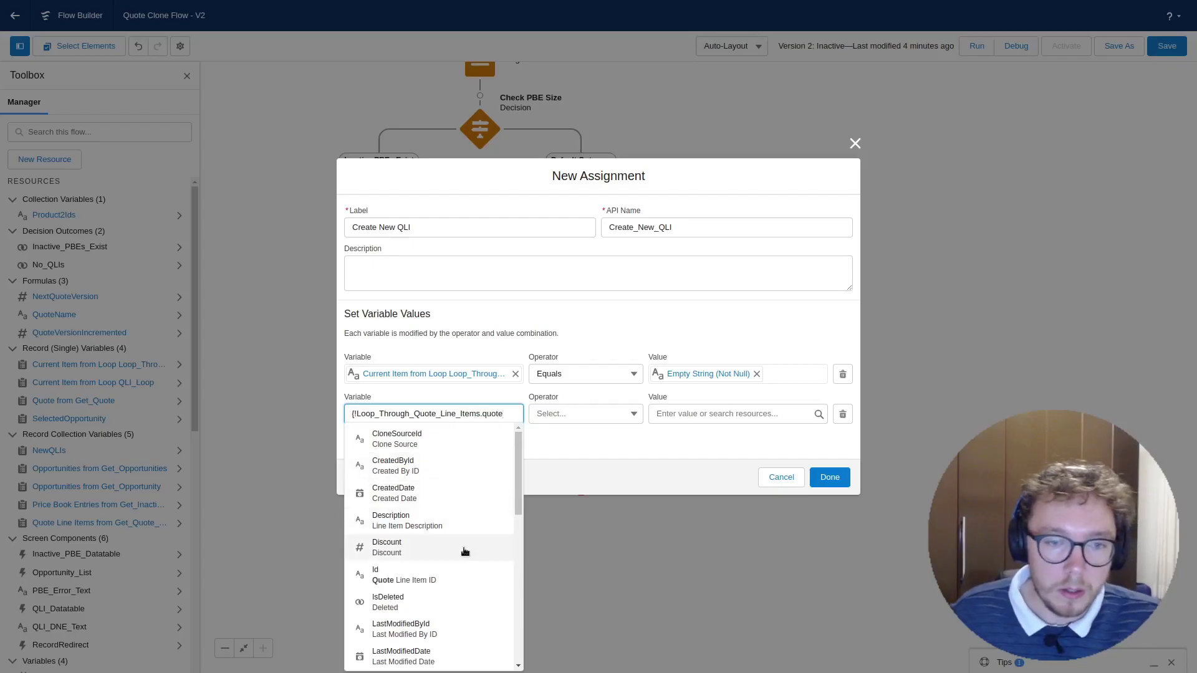
scroll(455, 548, down, 5)
click(447, 629)
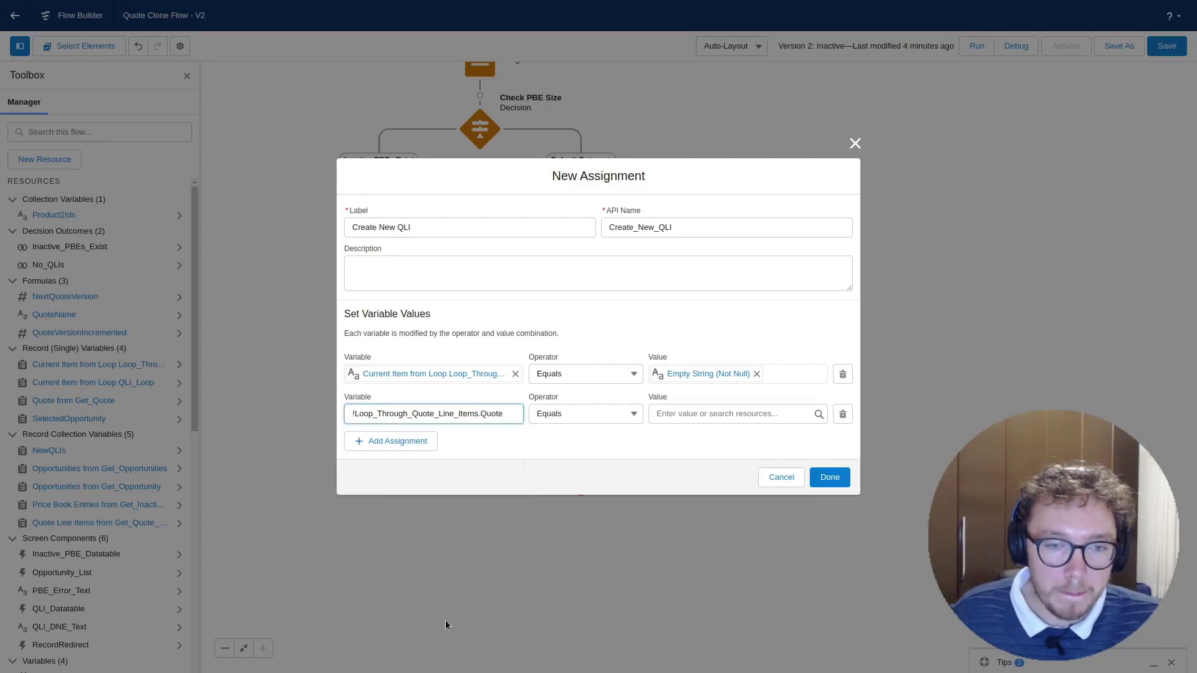
Set the second row's value to the Quote ID of the quote from Get_Quote, and finish the Create New QLI assignment.
click(727, 409)
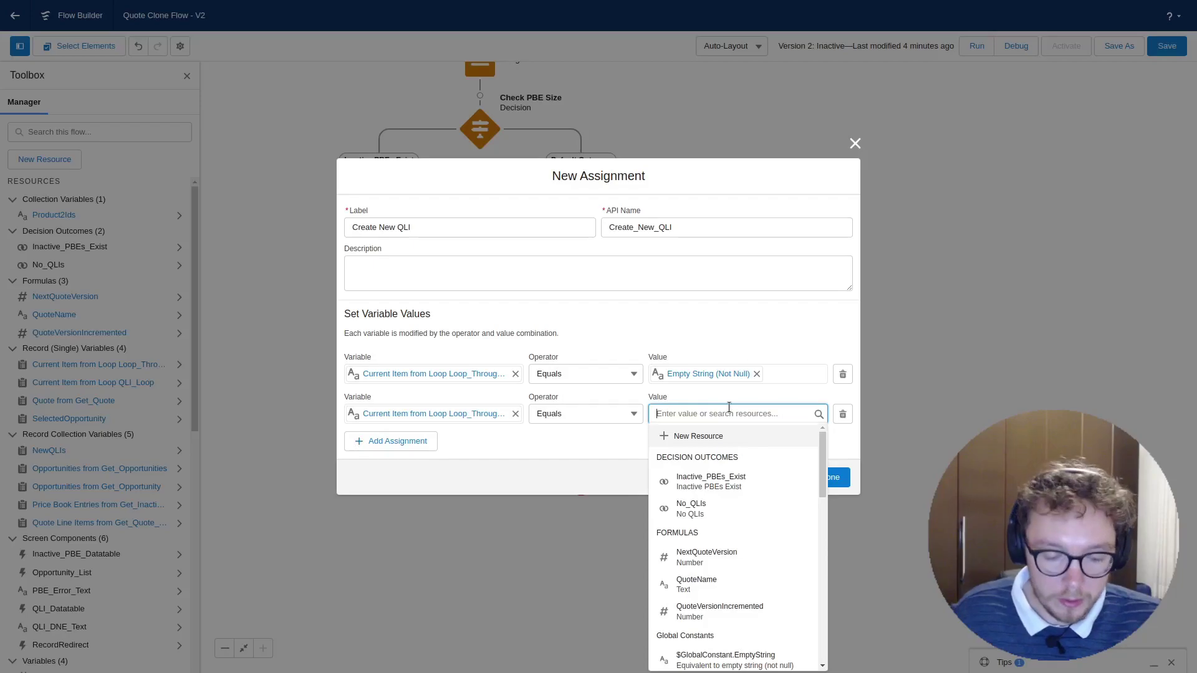
text(get)
click(701, 461)
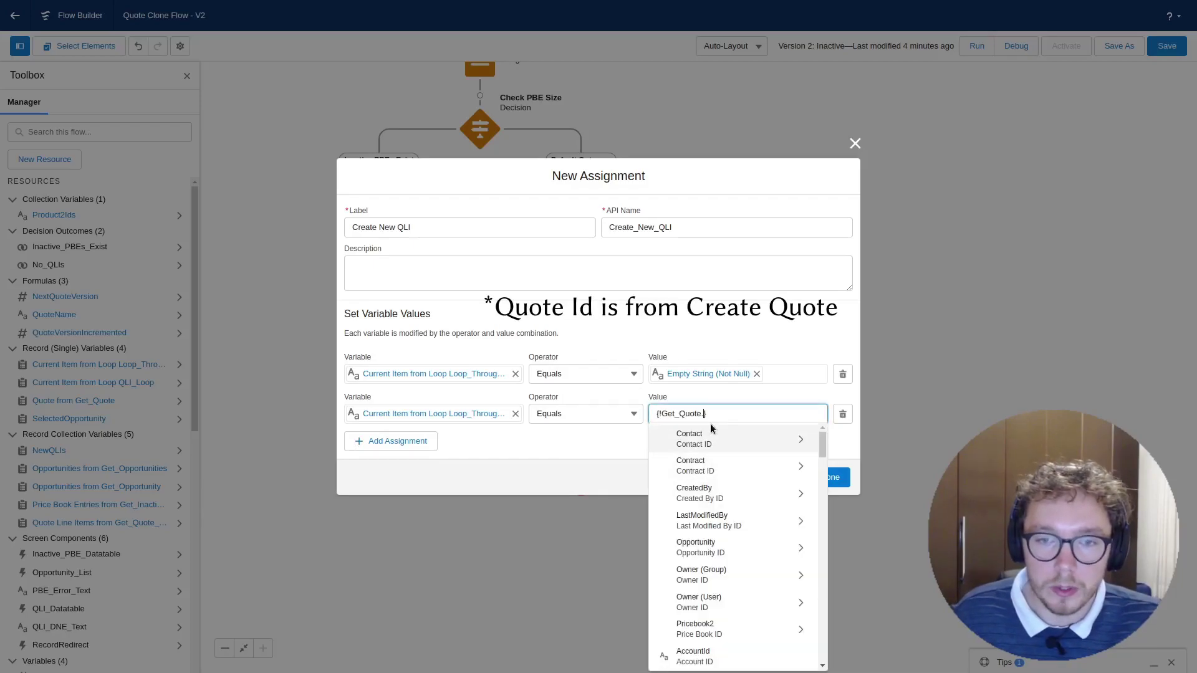
text(Id)
click(584, 442)
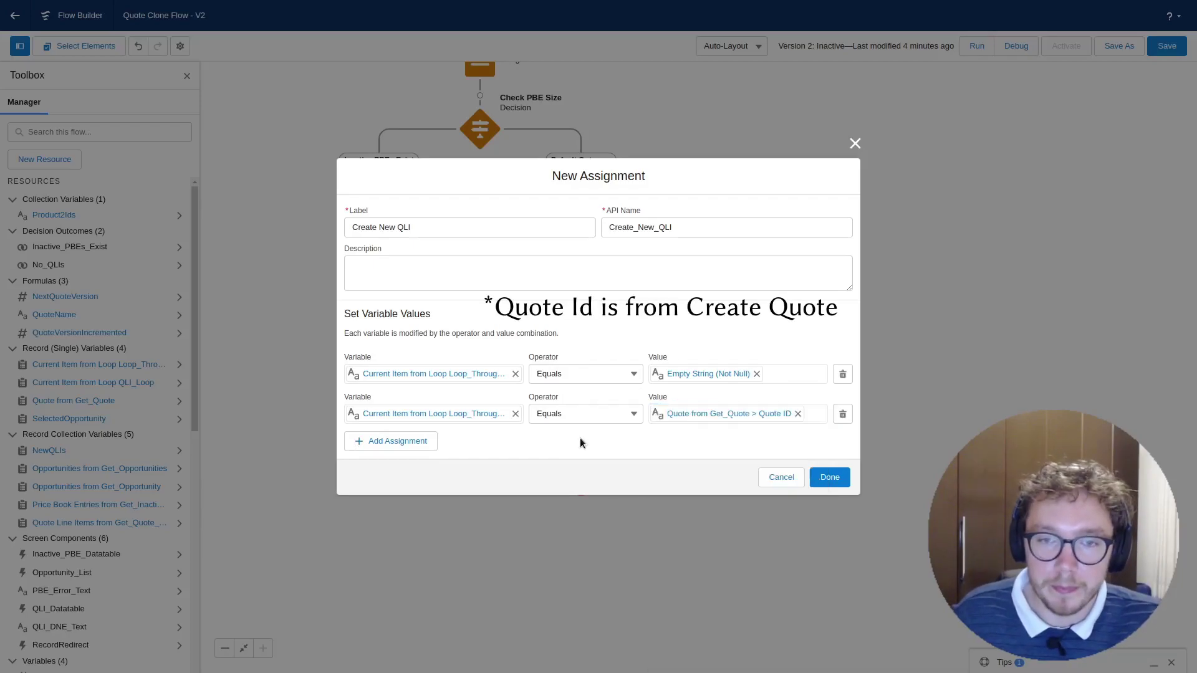
click(829, 478)
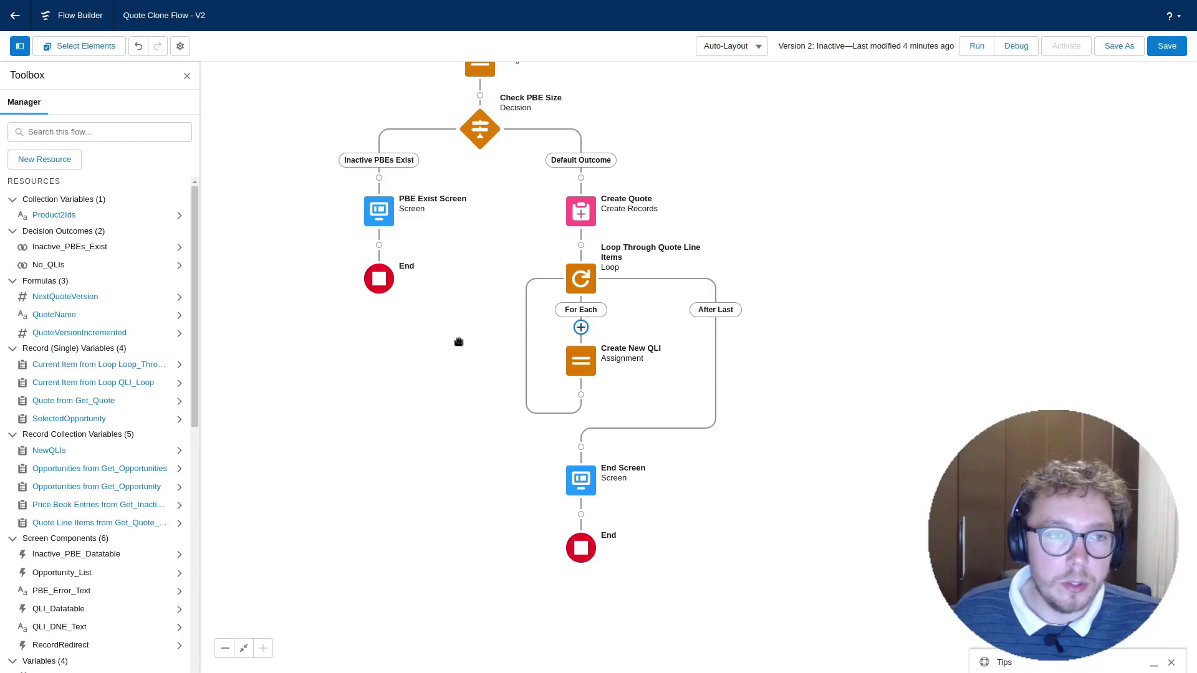
Insert an Assignment labelled Add QLI to List after Create New QLI inside the Loop Through Quote Line Items loop.
click(581, 394)
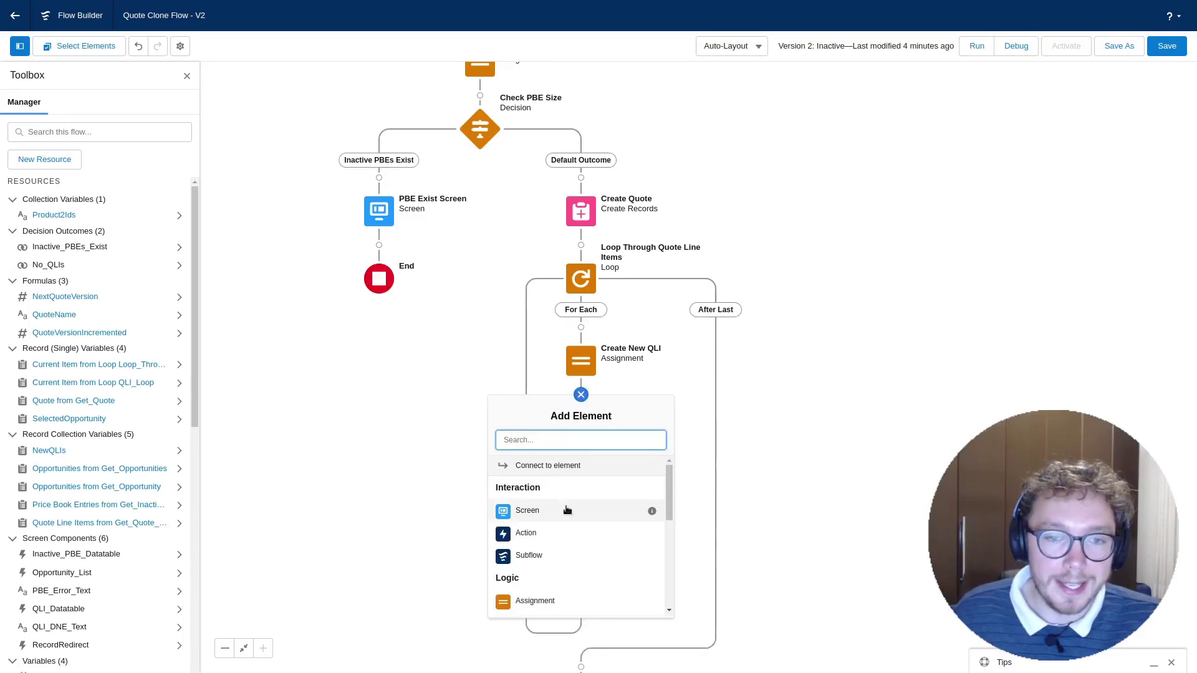
click(560, 600)
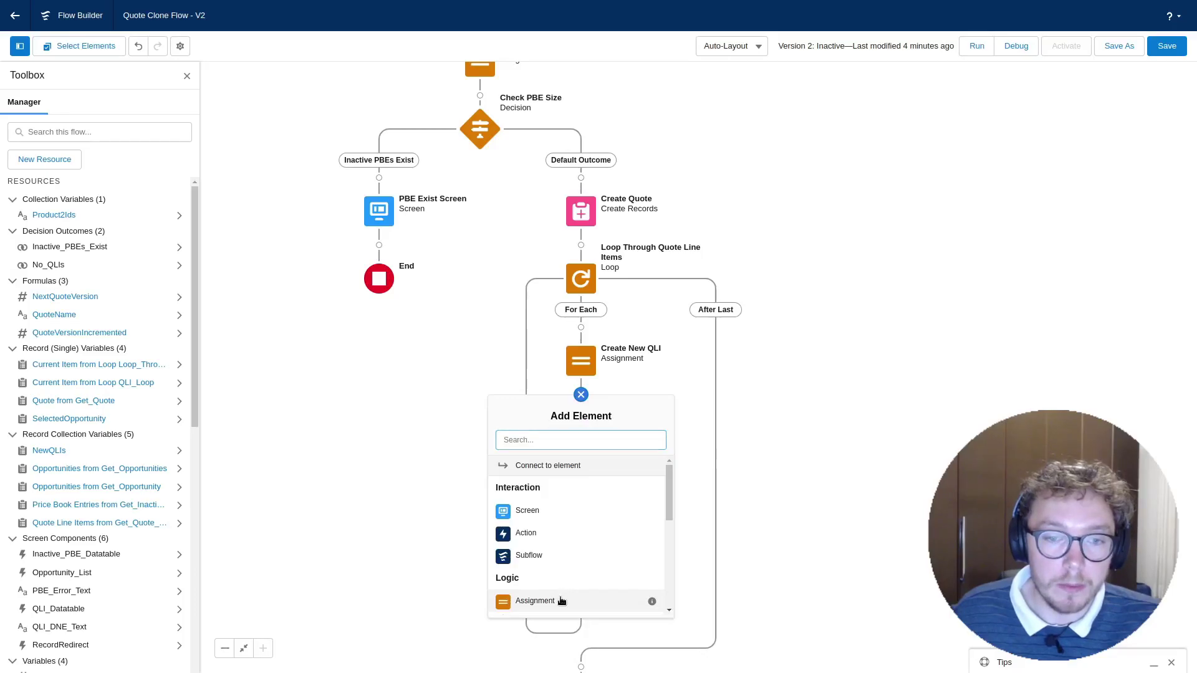
text(Add QL)
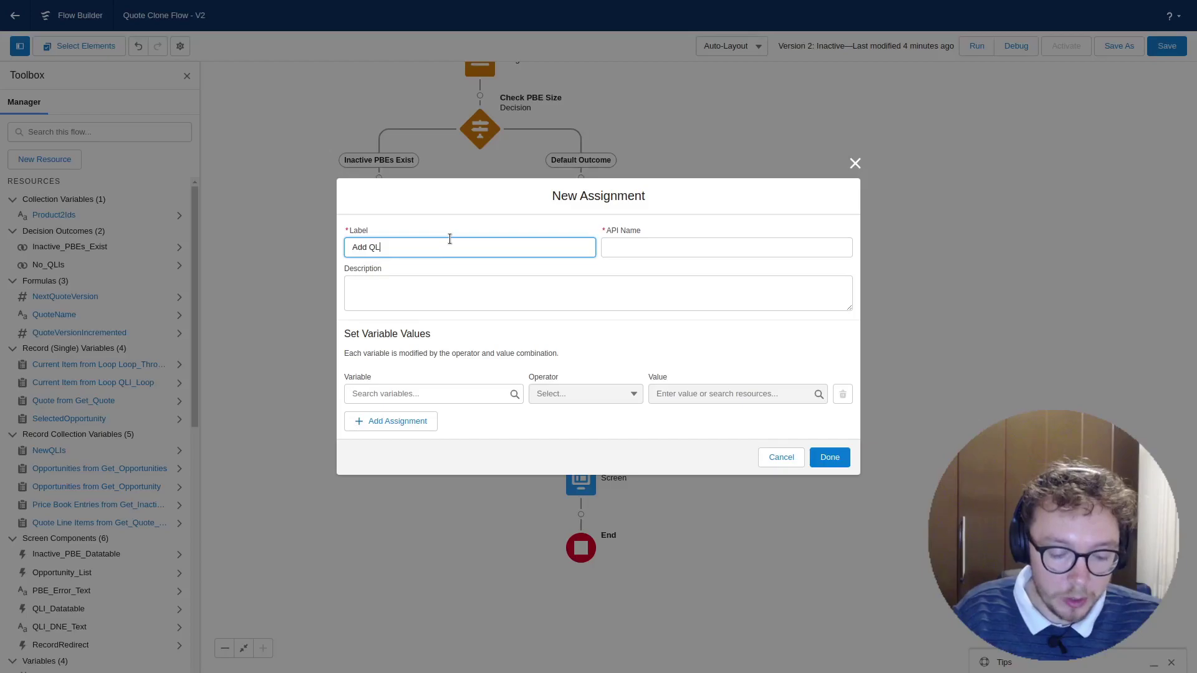
text(I to List)
key(Tab)
key(Tab)
Add the whole current item from Loop_Through_Quote_Line_Items to the NewQLIs collection with the Add operator, and finish the assignment.
click(405, 392)
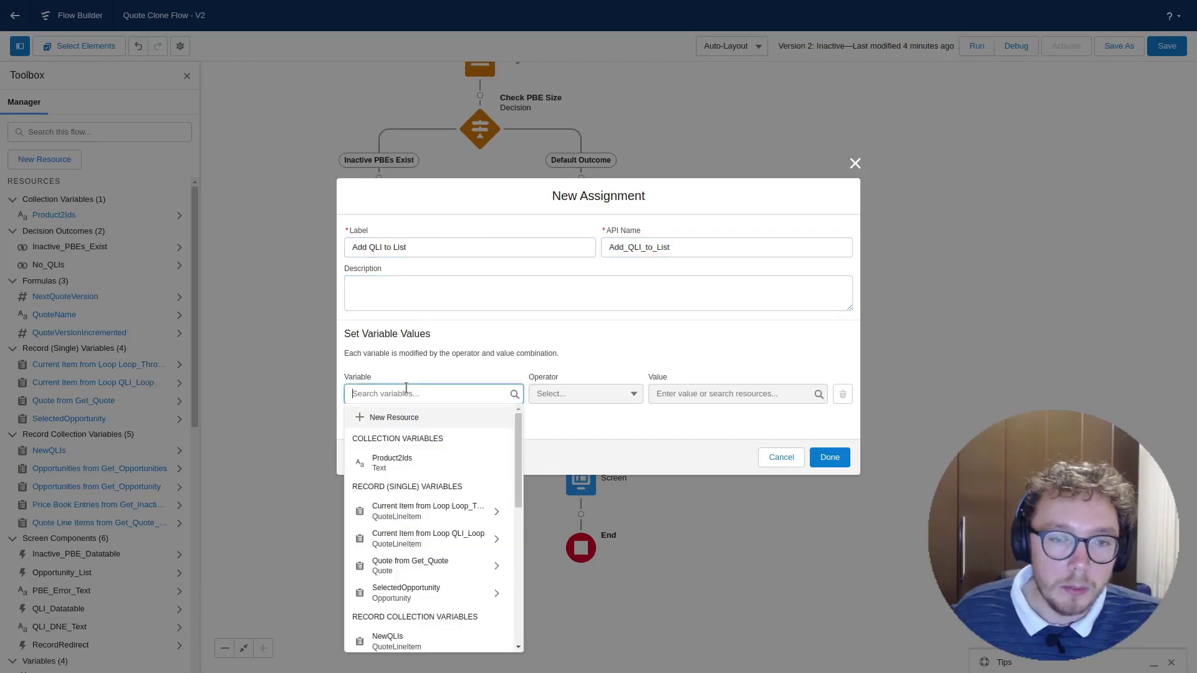
scroll(399, 474, down, 3)
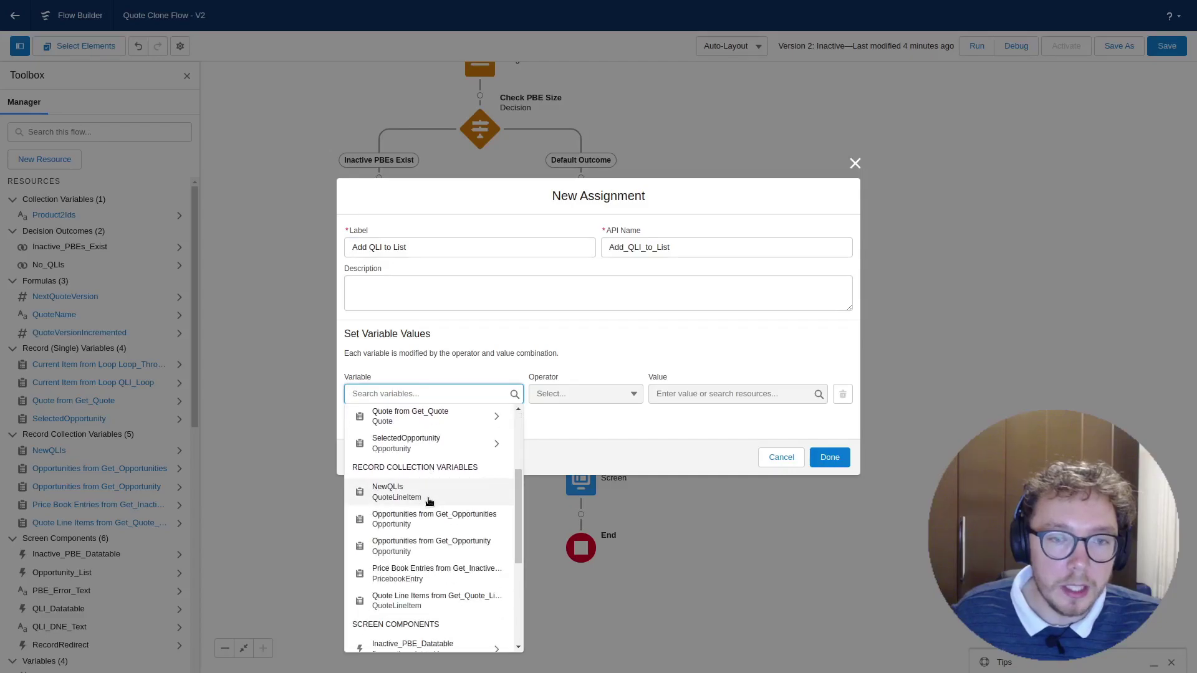
click(427, 498)
click(592, 394)
click(596, 438)
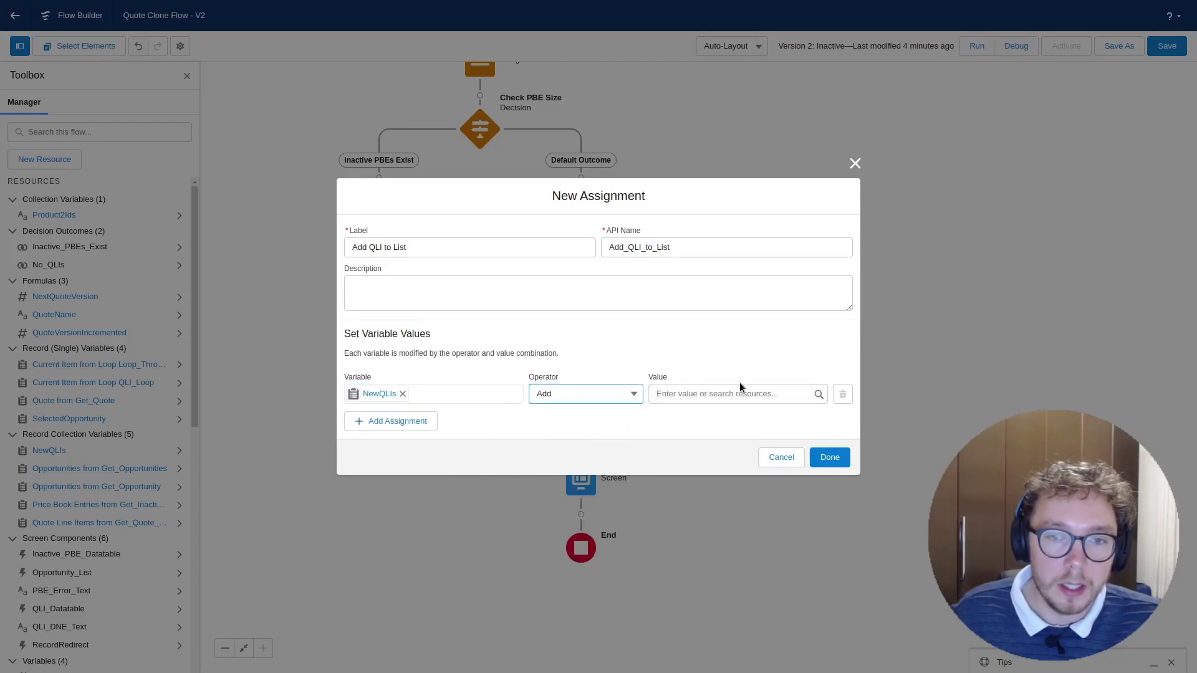
click(723, 396)
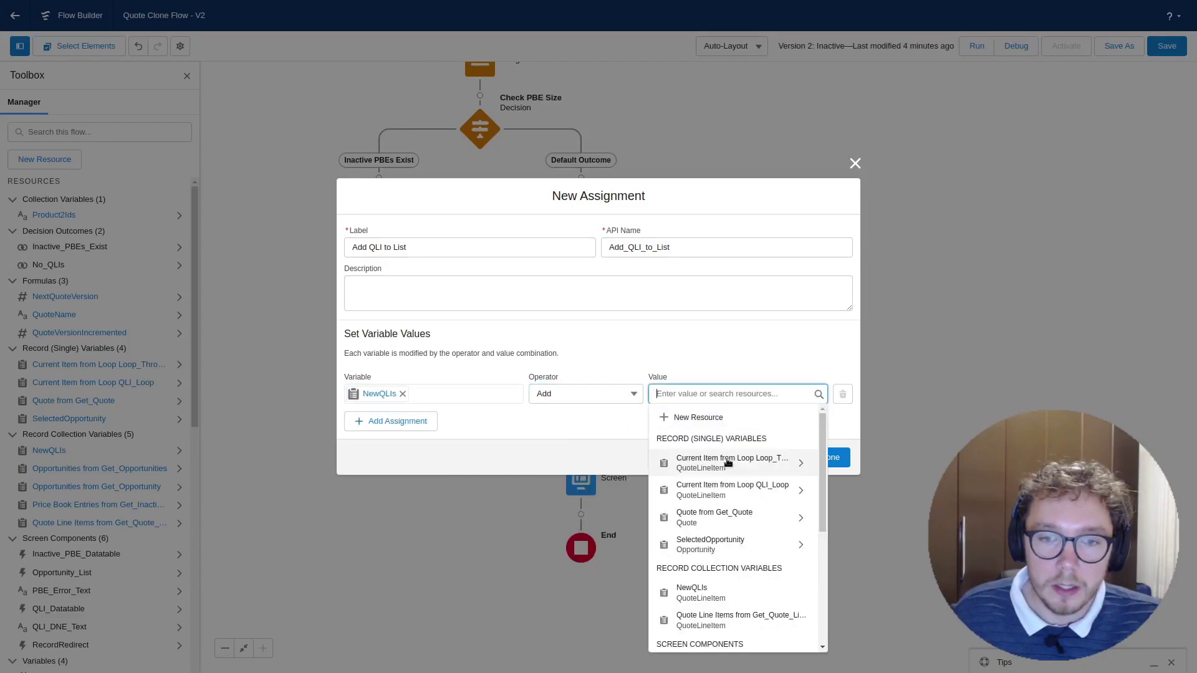
click(736, 467)
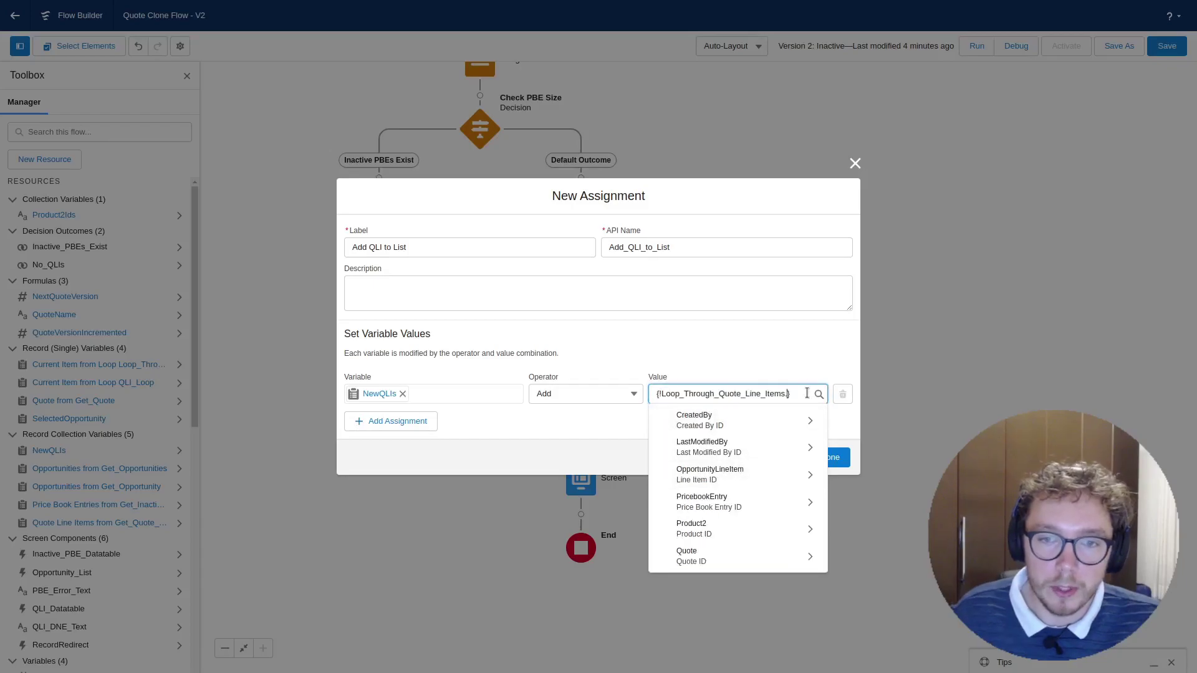
key(BackSpace)
click(783, 369)
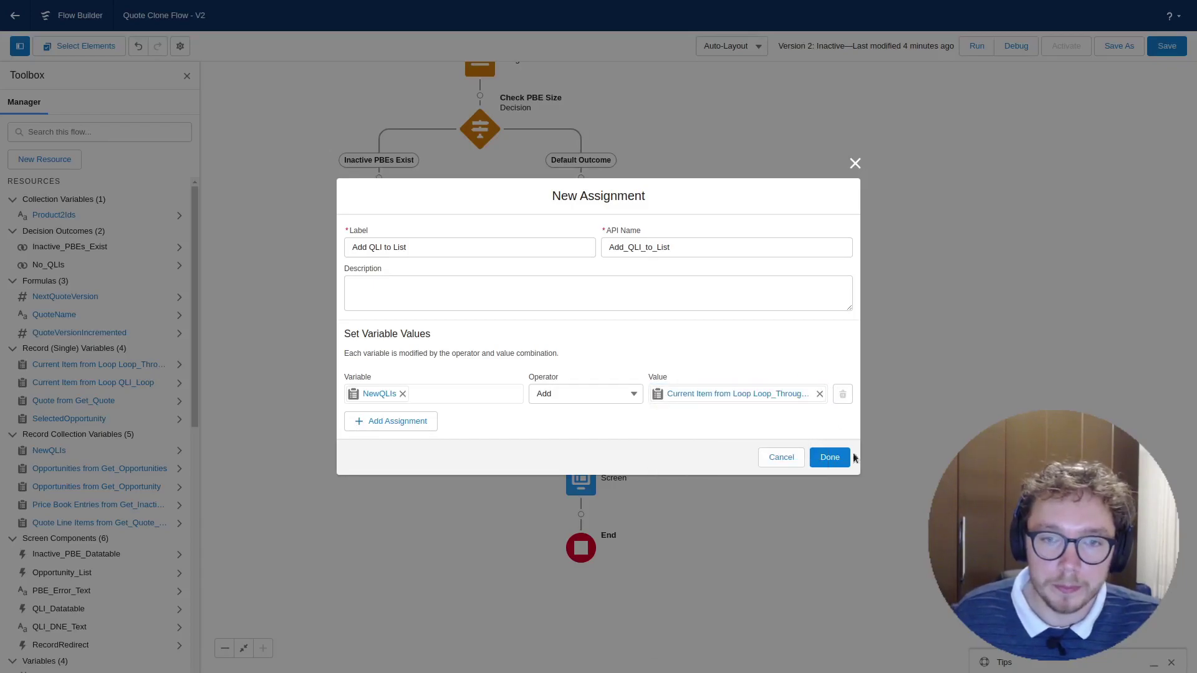
click(830, 458)
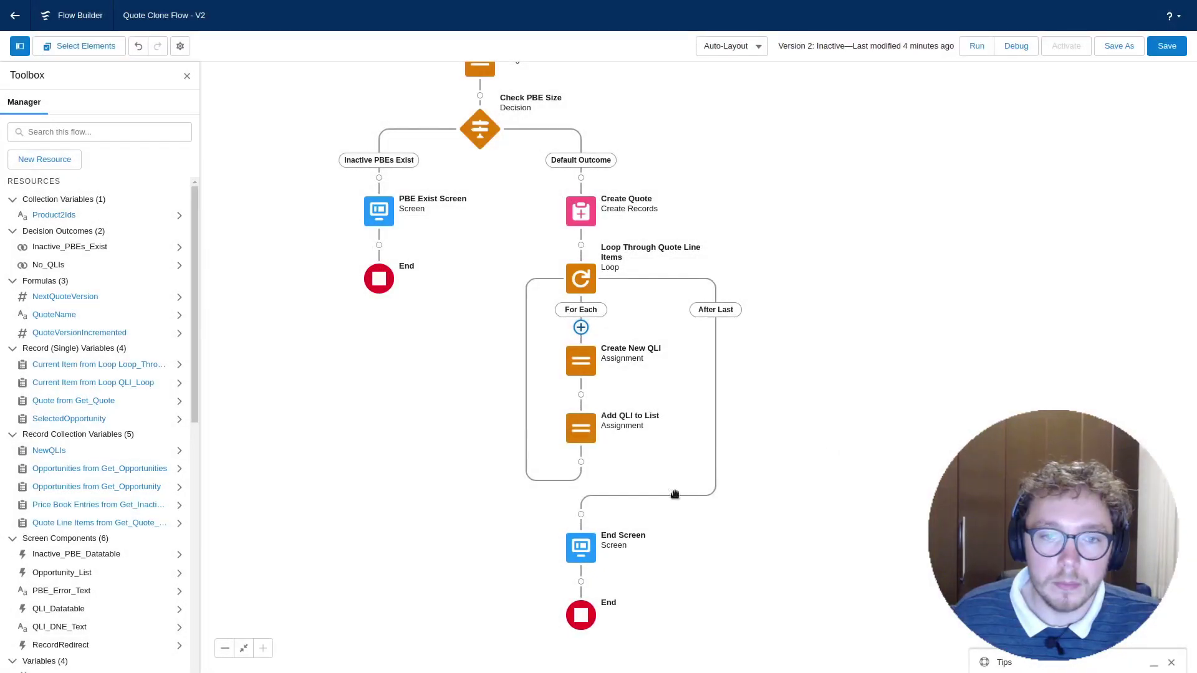
Insert a Create Records element labelled Create QLIs between the end of the loop and the End Screen.
click(581, 515)
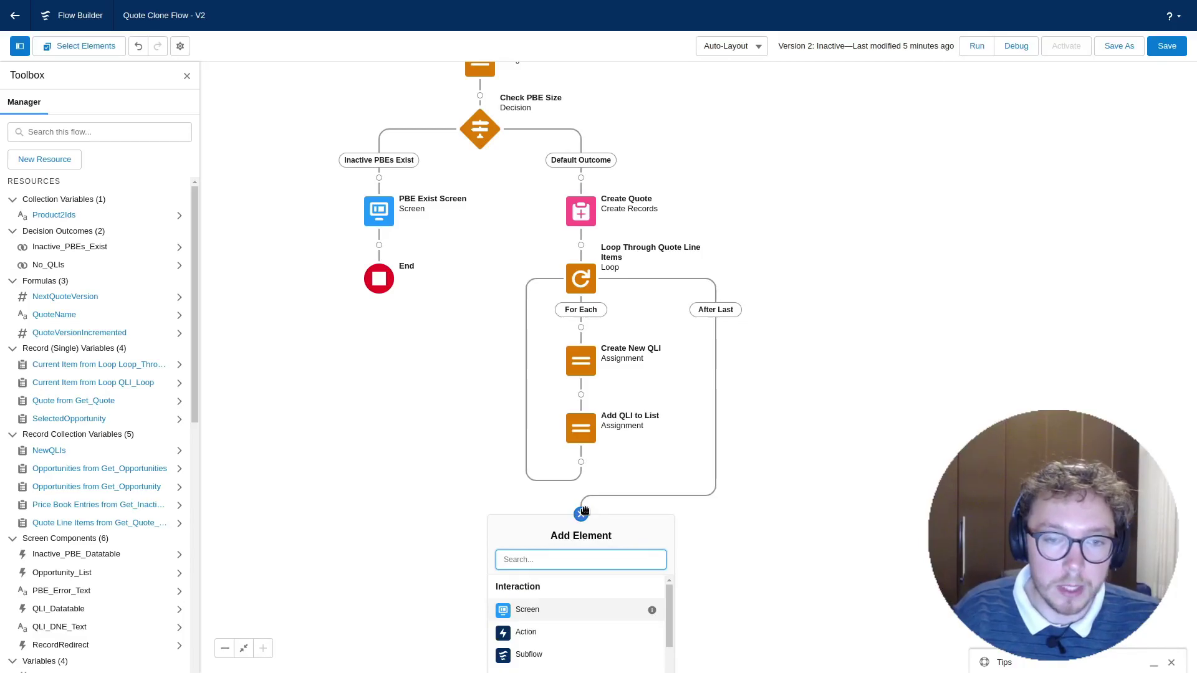
text(create)
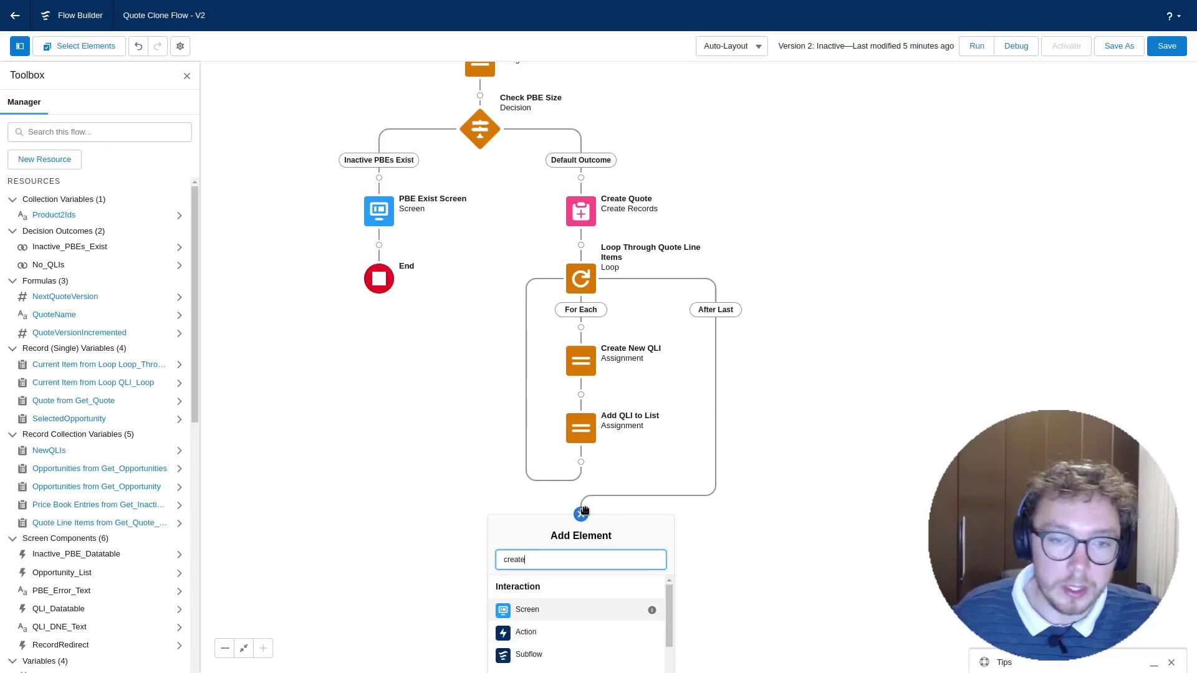
click(643, 572)
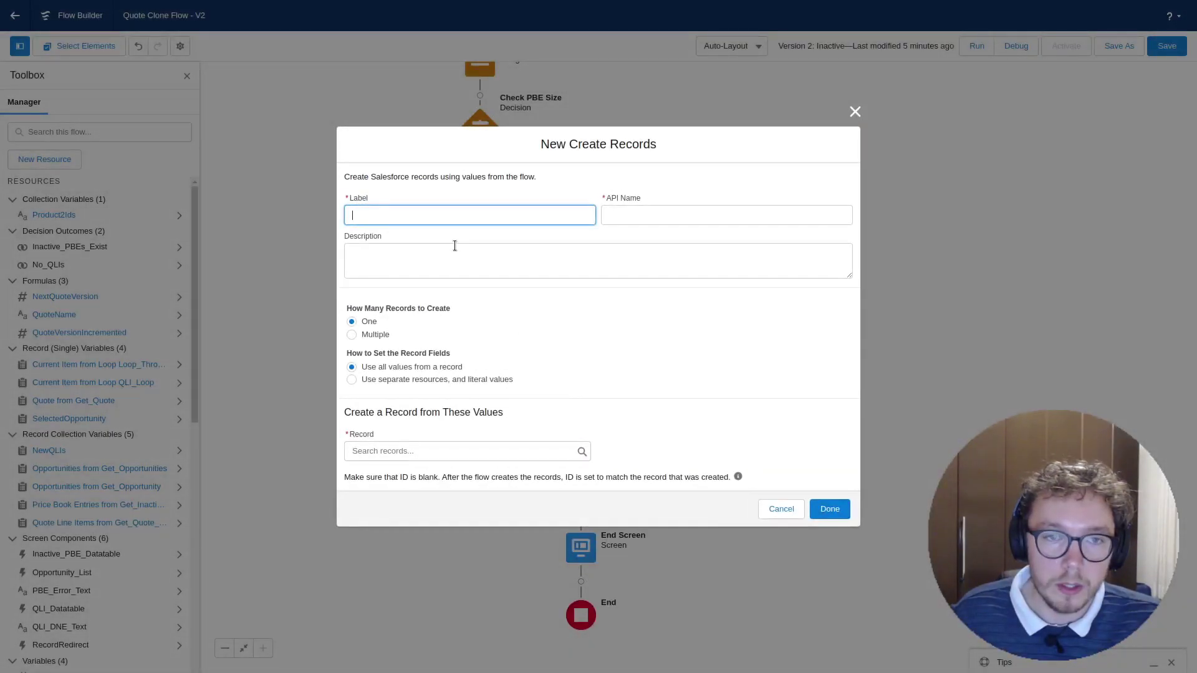
text(Create QLIs)
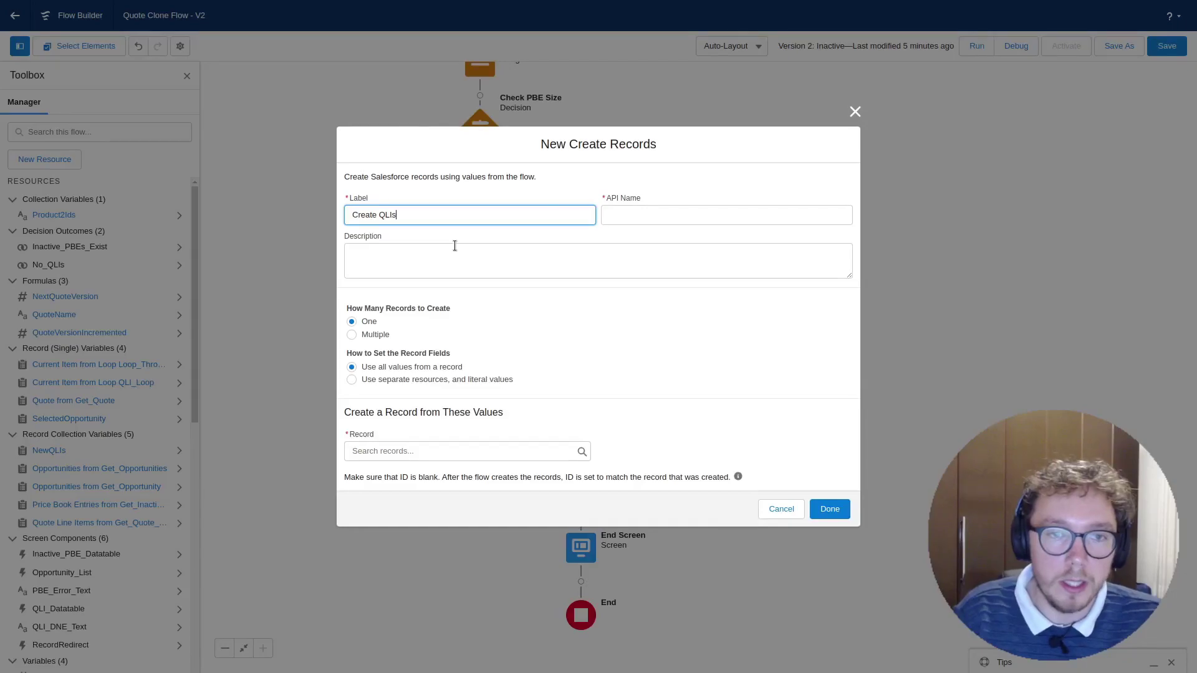
key(Tab)
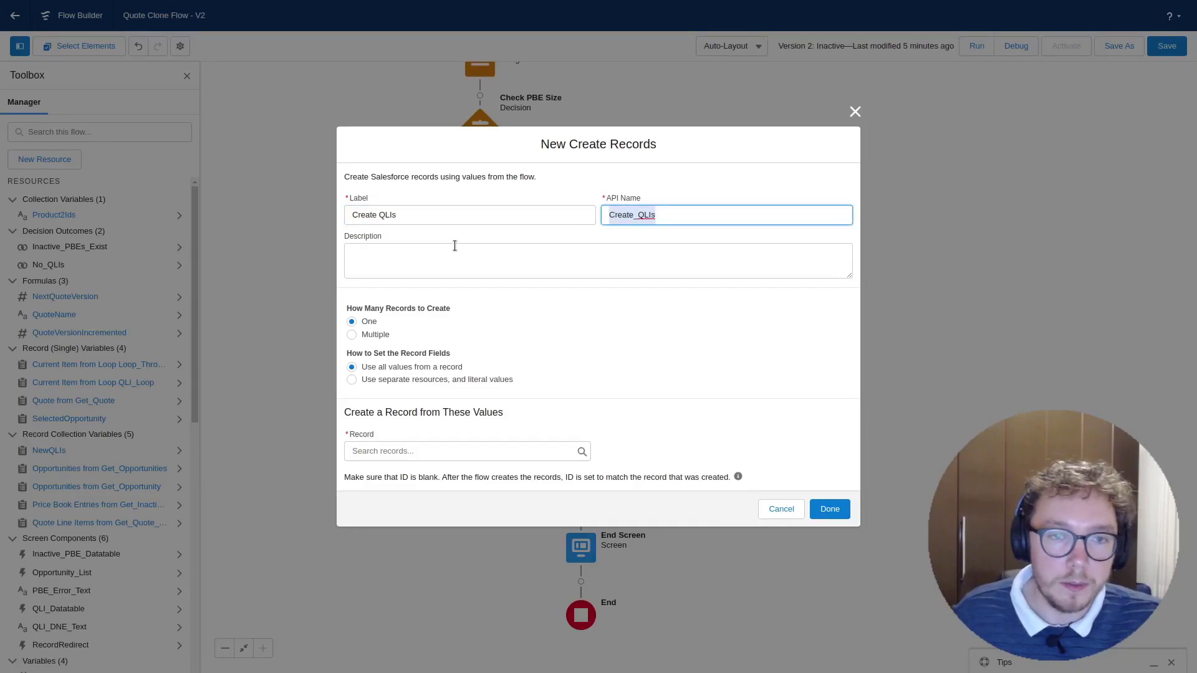
Make Create QLIs create multiple records from the NewQLIs collection, finish the element and save the flow.
click(374, 337)
click(466, 423)
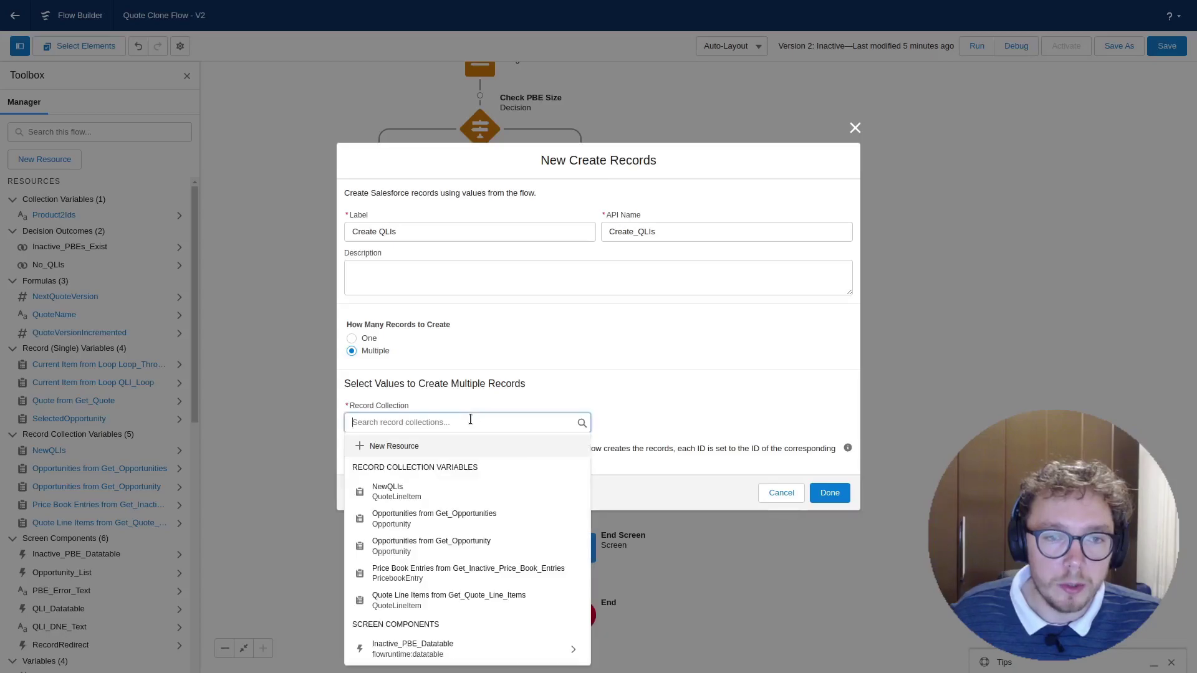
click(469, 492)
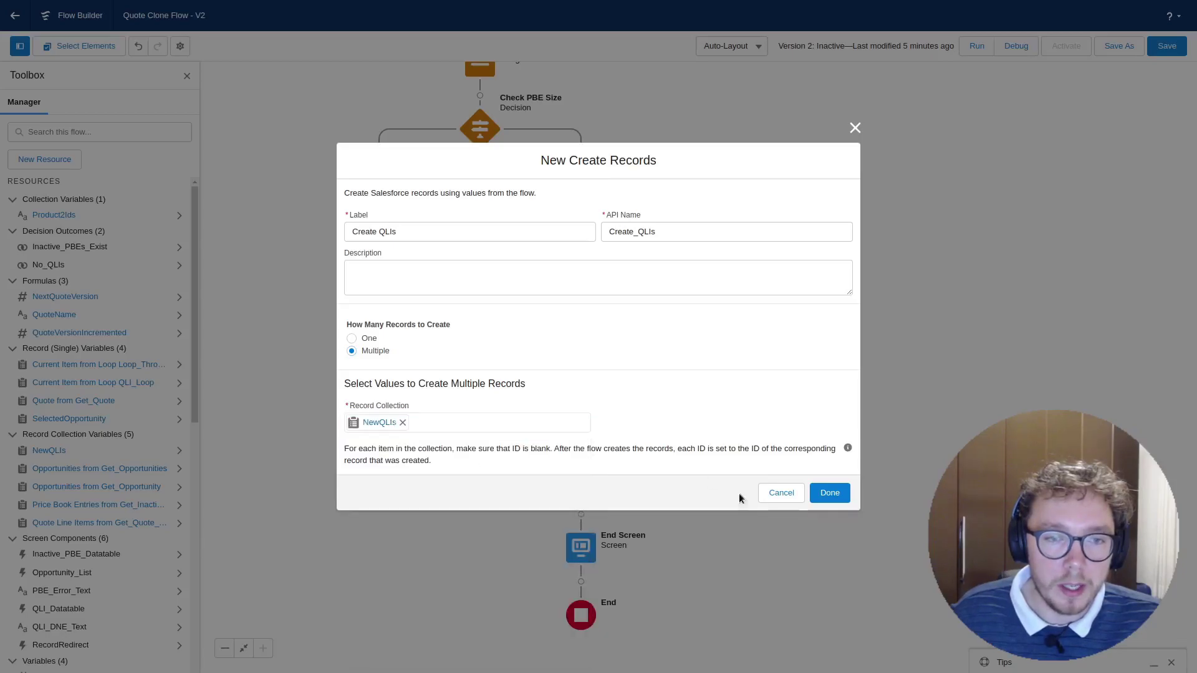
click(829, 493)
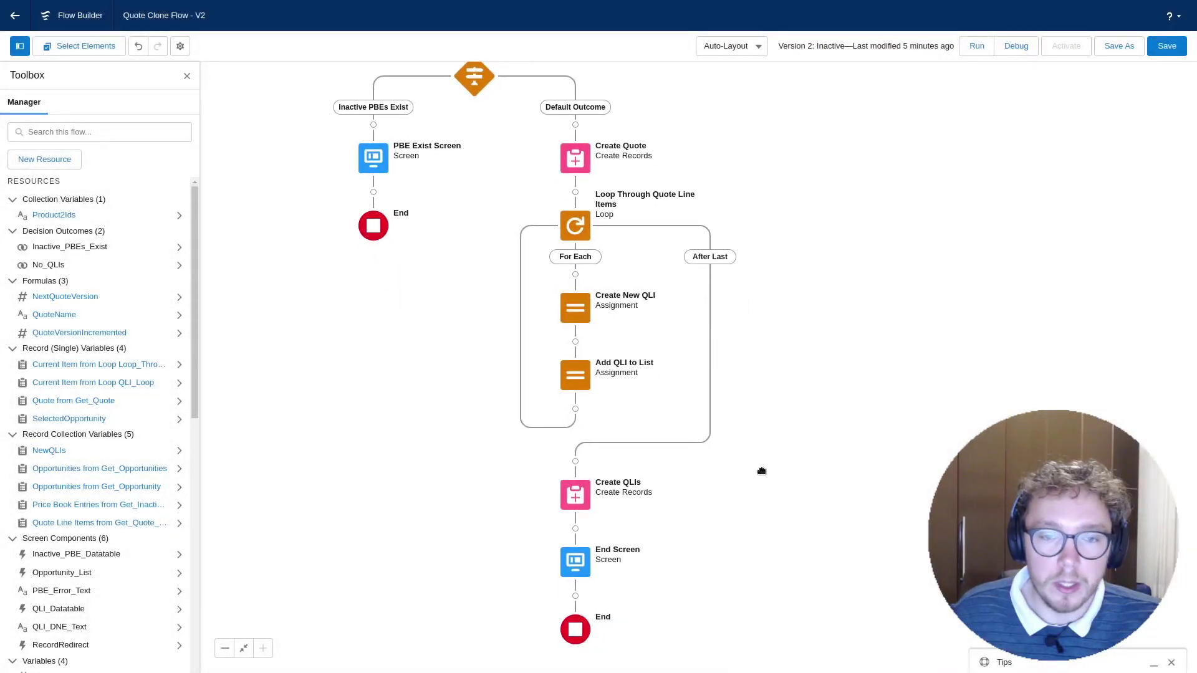
key(ctrl+s)
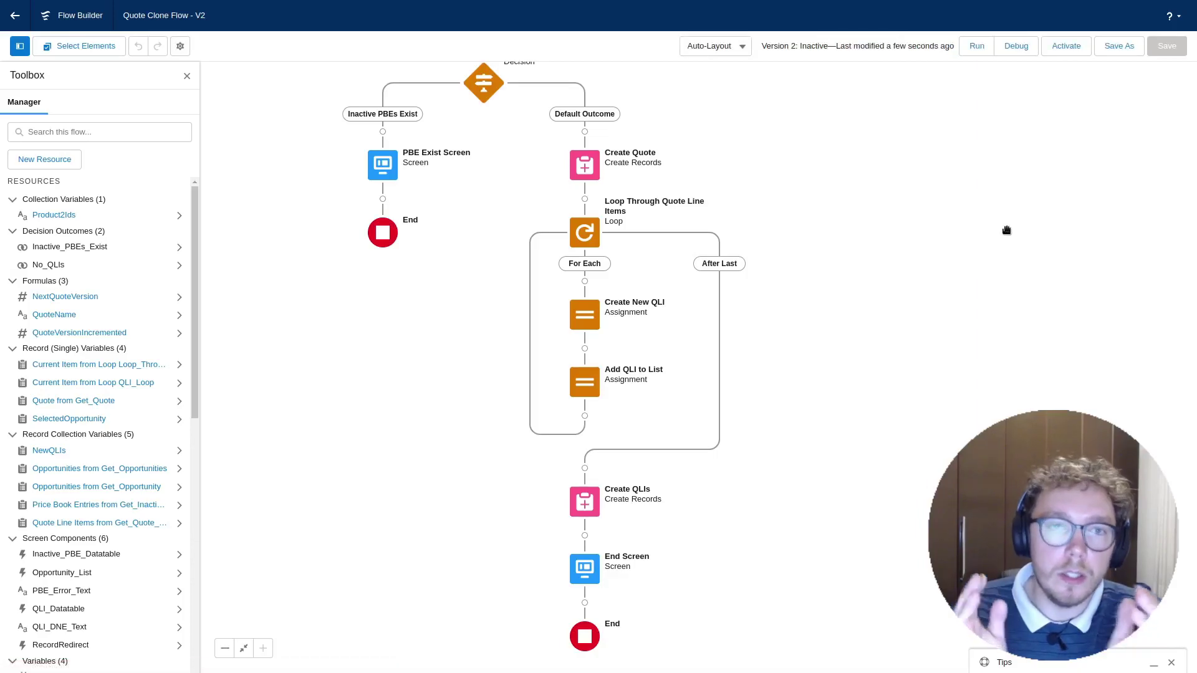